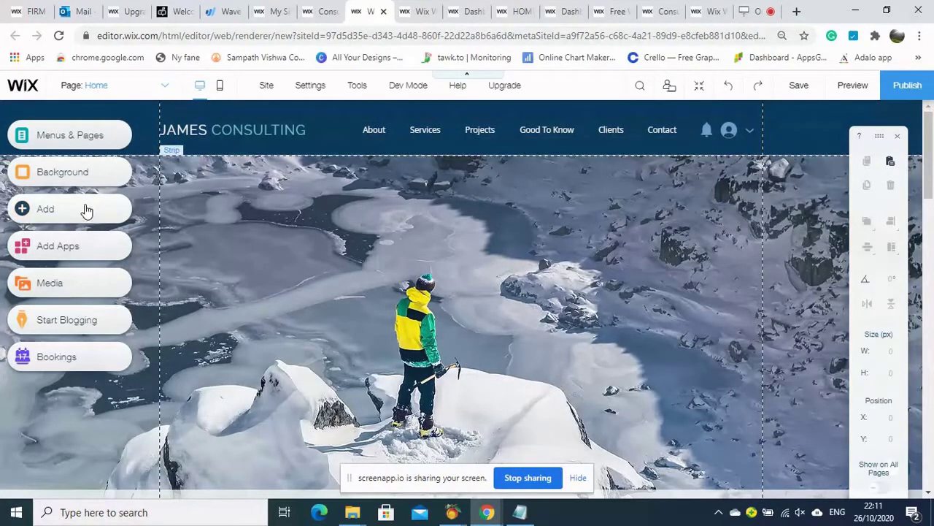
Step: Add a new blank page named 'Dashboard' after Home and open it for editing
left_click(80, 144)
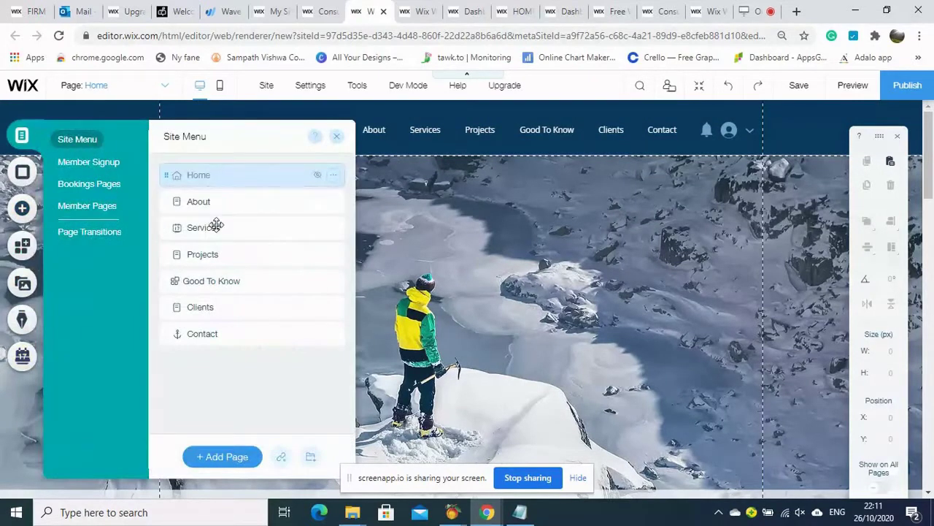
left_click(228, 457)
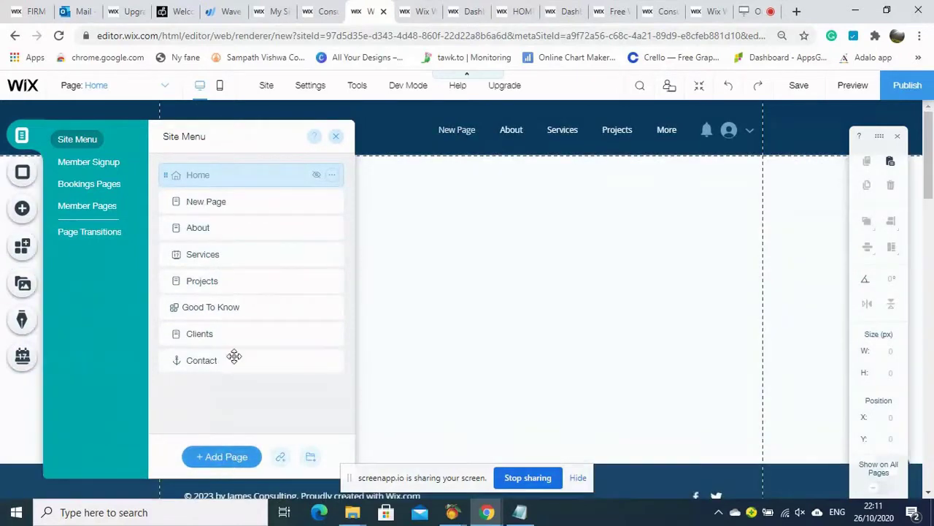
type("Dashboard")
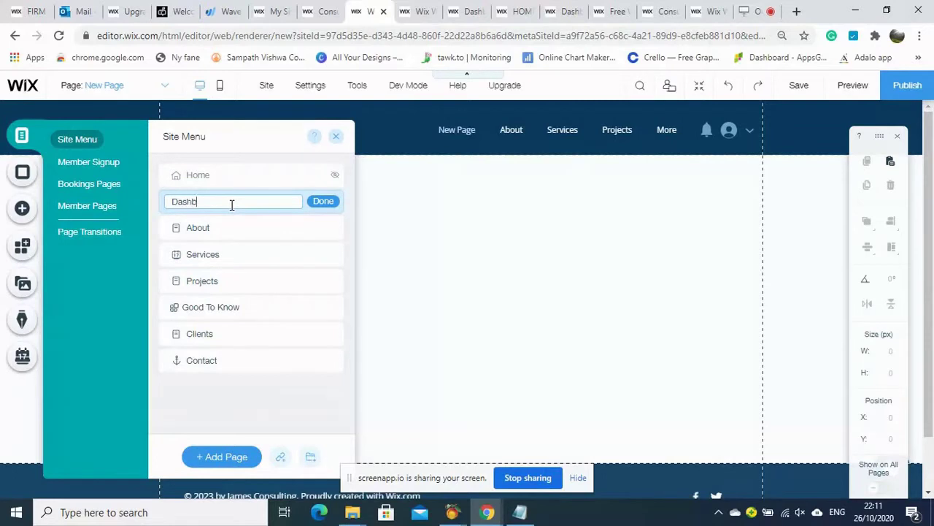
left_click(322, 199)
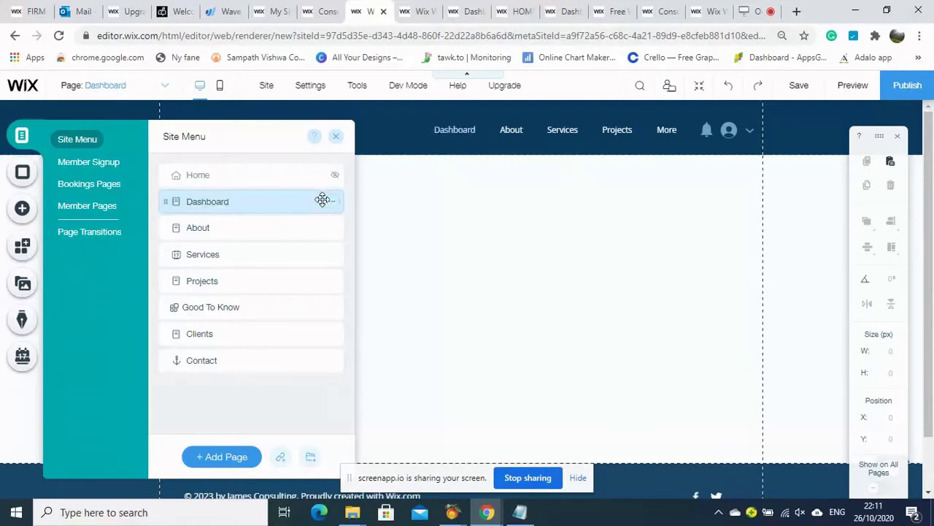
left_click(457, 277)
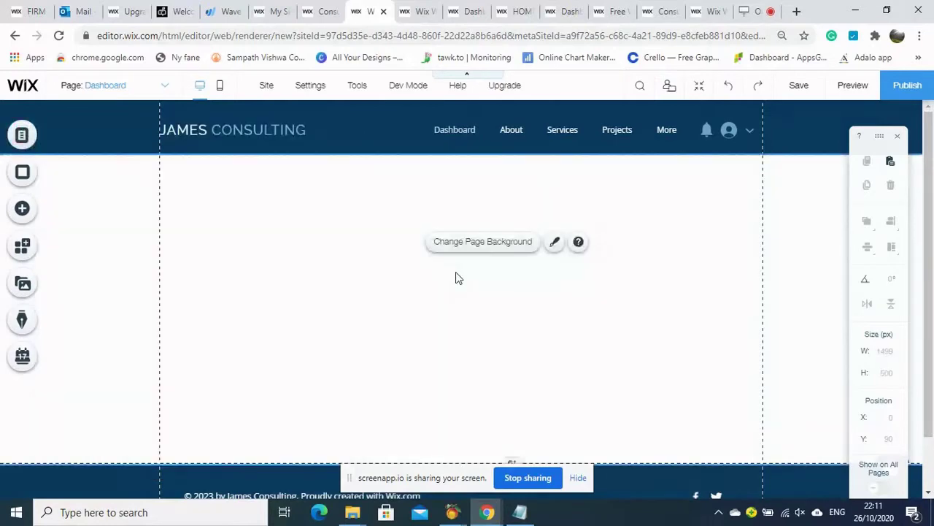
Step: Add a Heading 2 reading 'MY DASHBOARD' on one line, correcting the DASHBORD typo
left_click(23, 210)
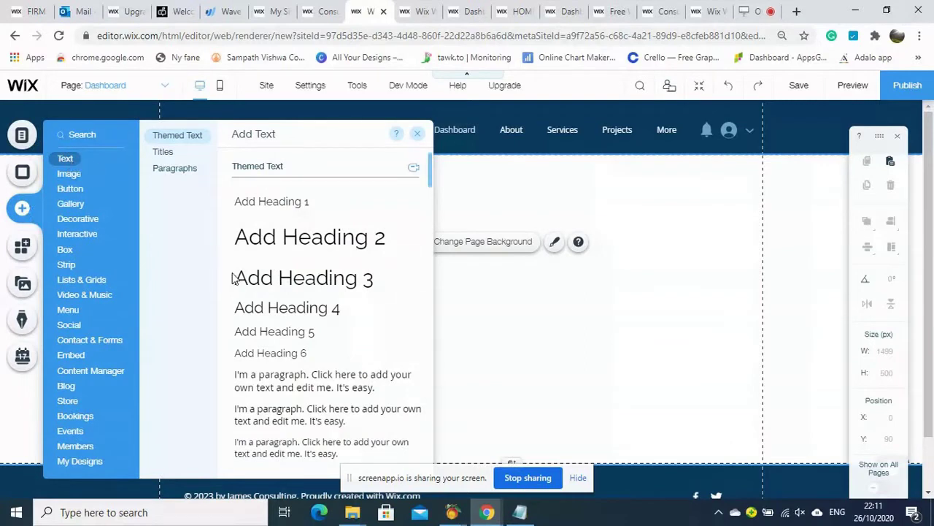
left_click(314, 247)
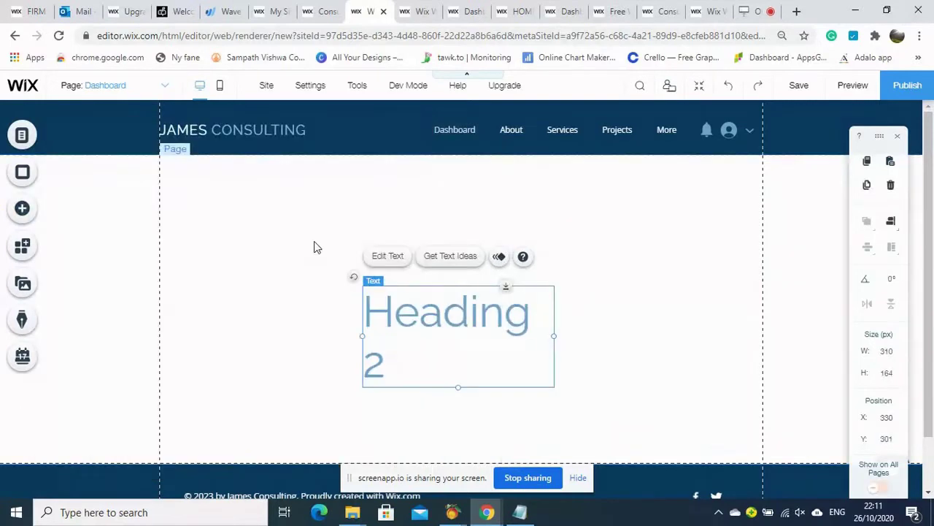
left_click_drag(361, 335, 296, 322)
left_click_drag(552, 311, 503, 312)
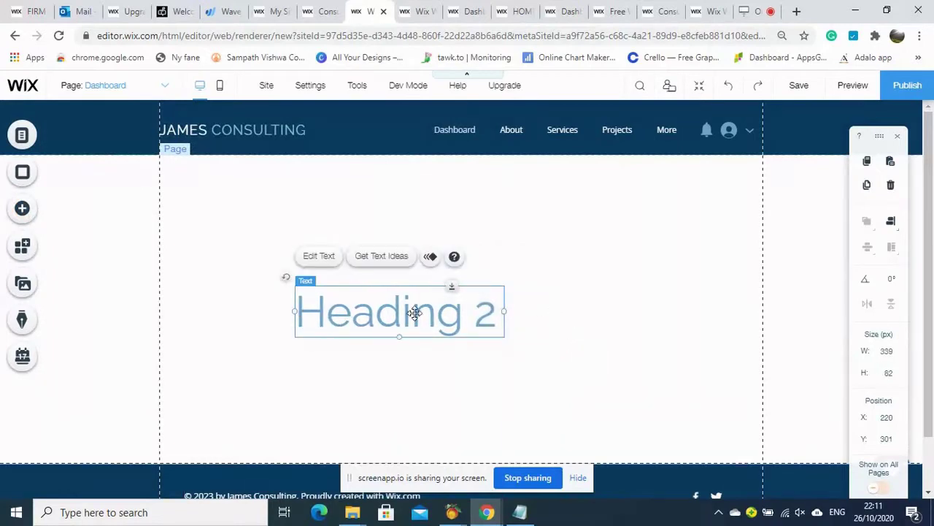
left_click(330, 263)
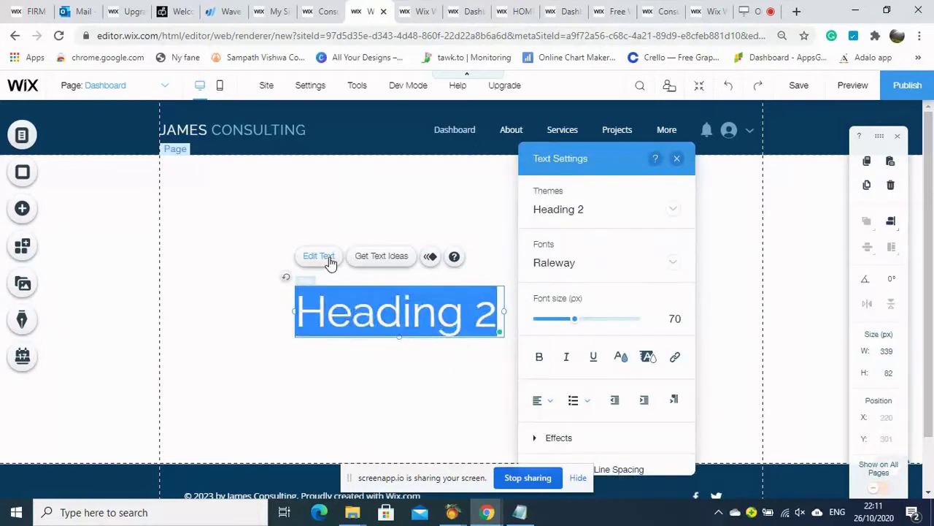
type("MY")
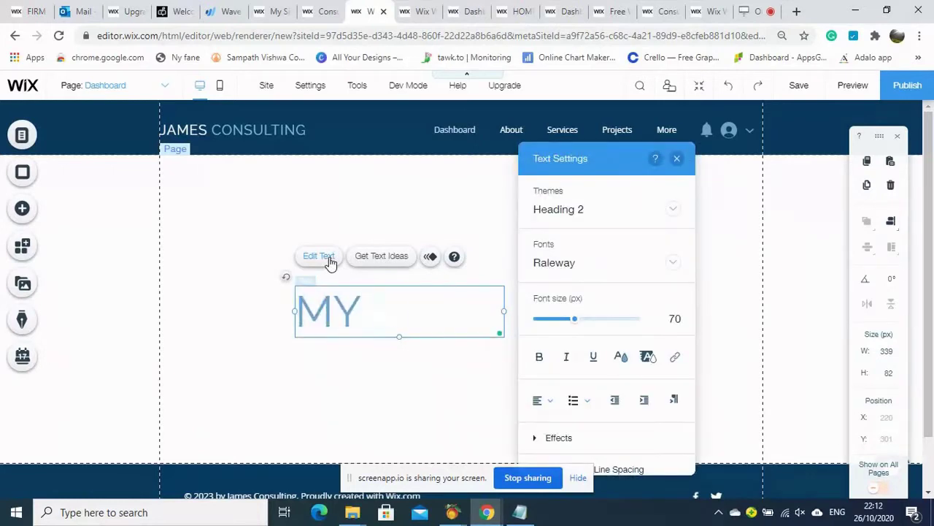
type(" DASHBOR")
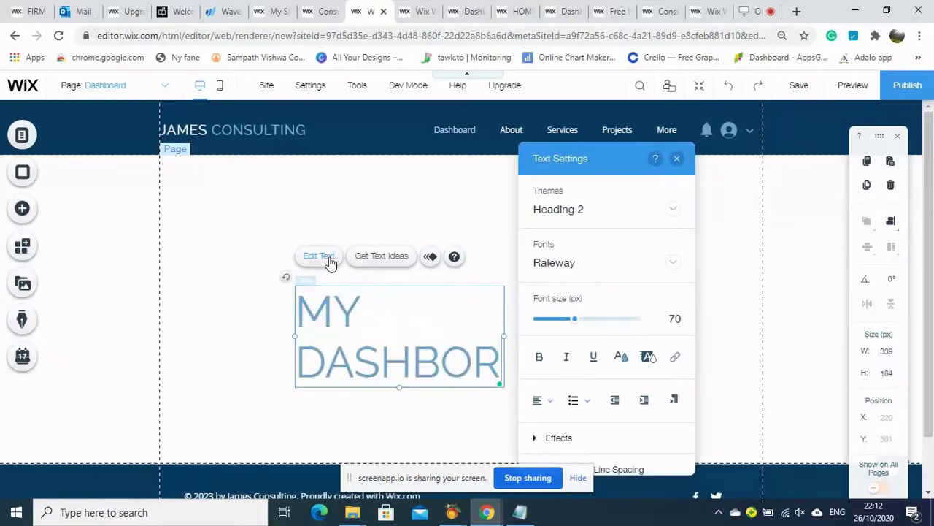
type("D")
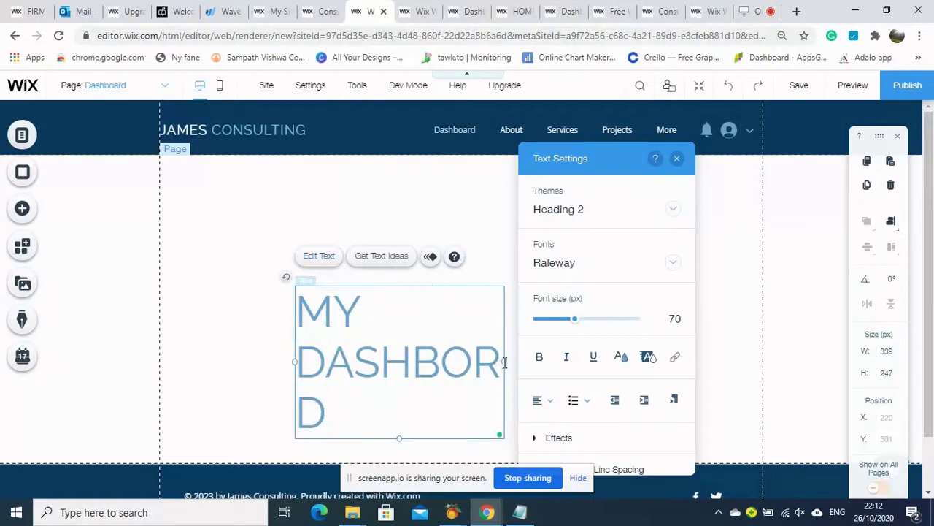
left_click_drag(505, 360, 587, 358)
left_click(450, 387)
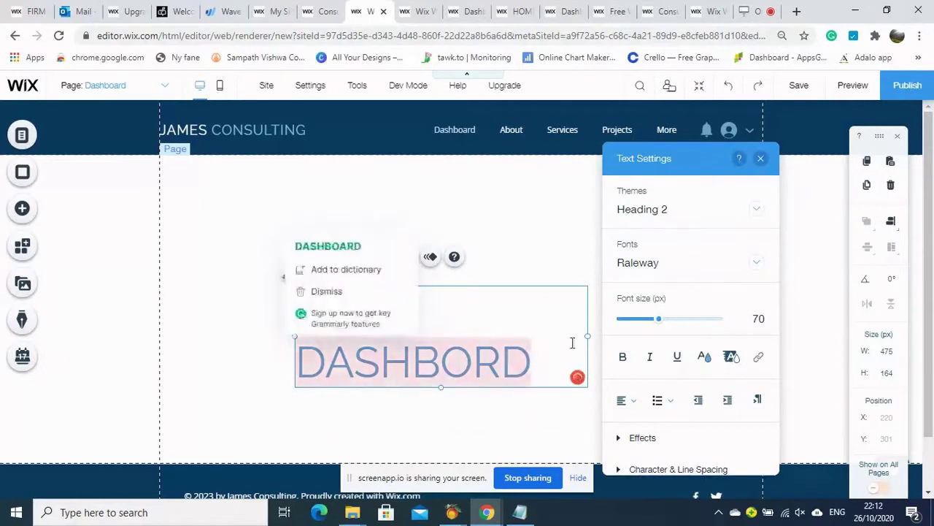
left_click(328, 246)
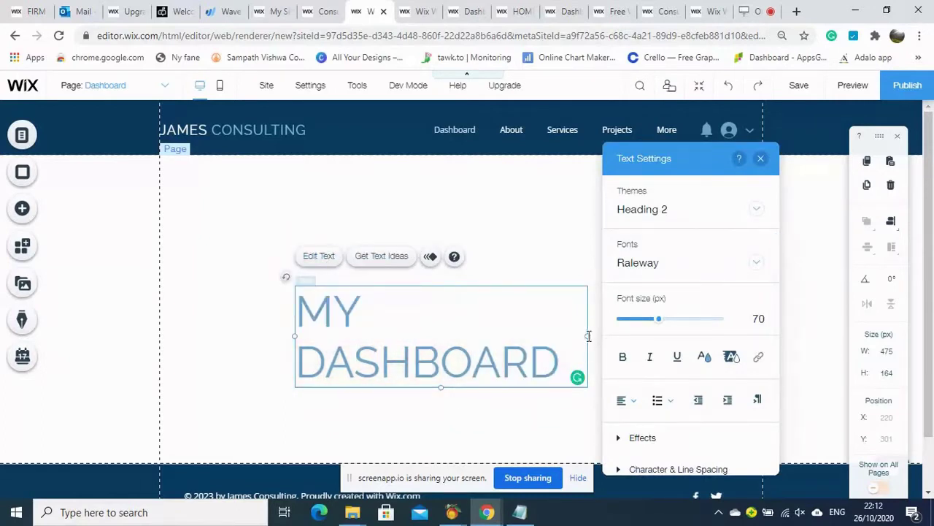
left_click_drag(590, 336, 580, 336)
left_click(234, 319)
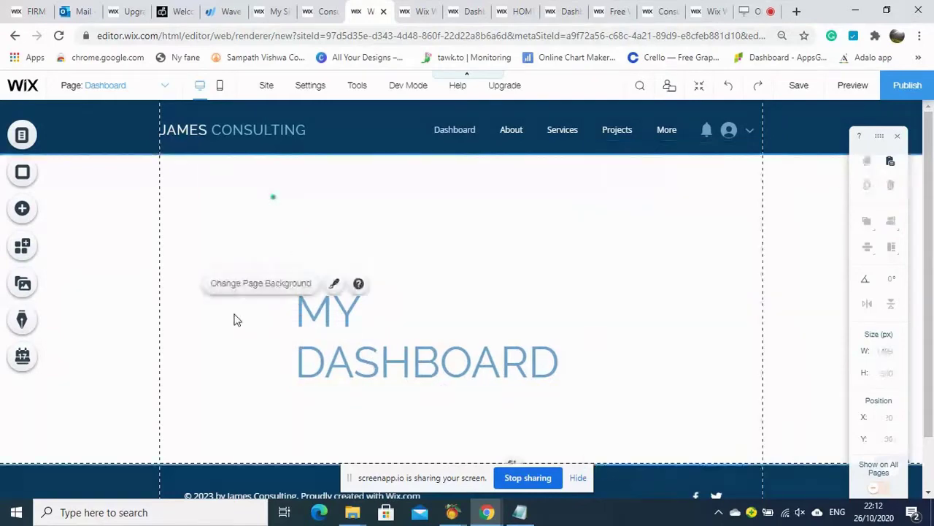
Step: Set the heading's font size to 47 and centre it near the page top
left_click_drag(409, 340, 439, 229)
left_click_drag(327, 228, 292, 227)
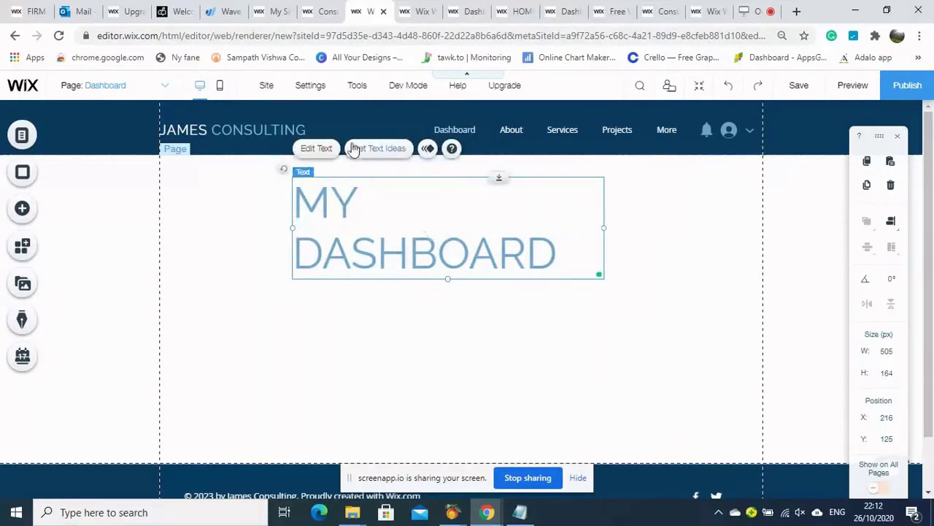
left_click(316, 149)
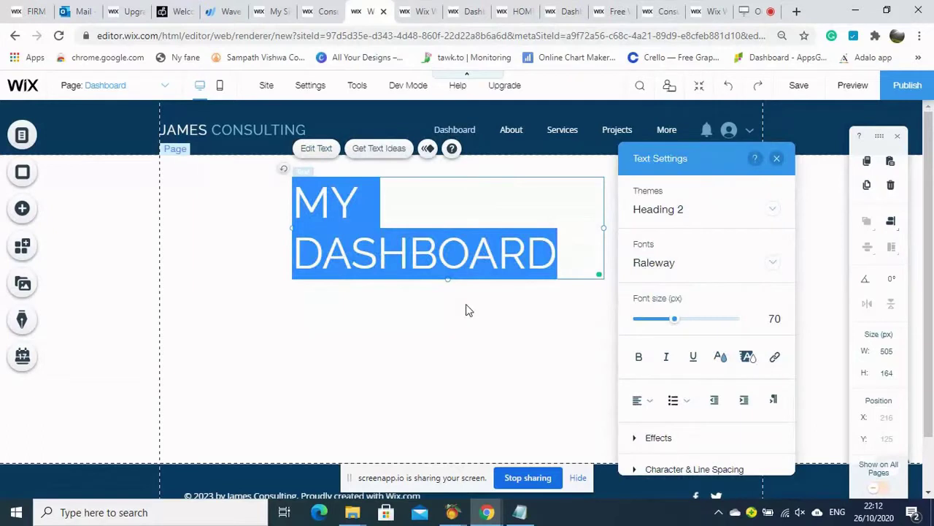
left_click(662, 321)
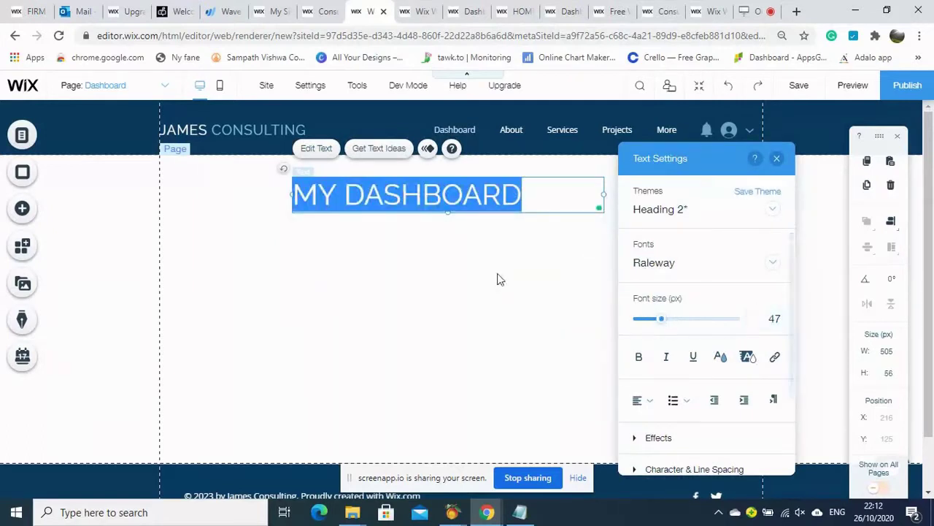
left_click(453, 298)
left_click(440, 194)
left_click_drag(440, 195, 444, 192)
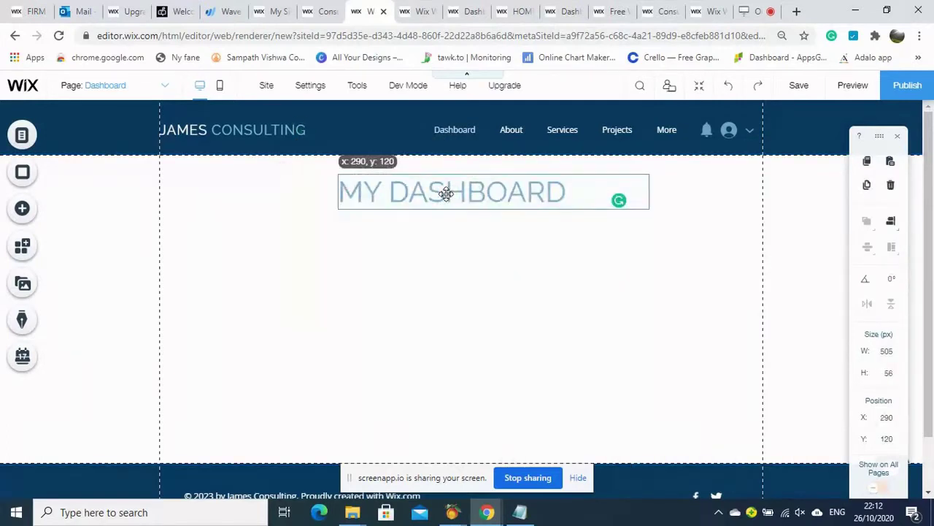
left_click(429, 328)
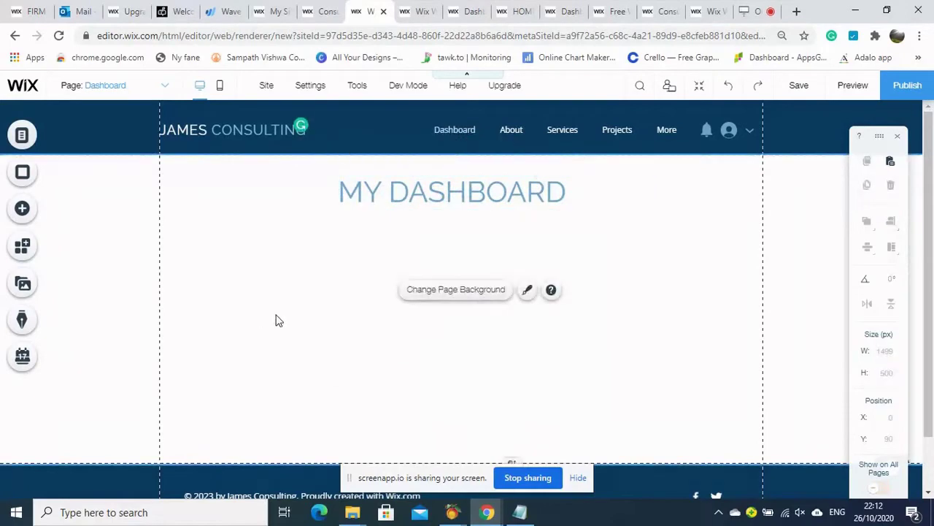
Step: Add a 'User ID' paragraph at the left below the heading, narrowed to 111 px
left_click(38, 207)
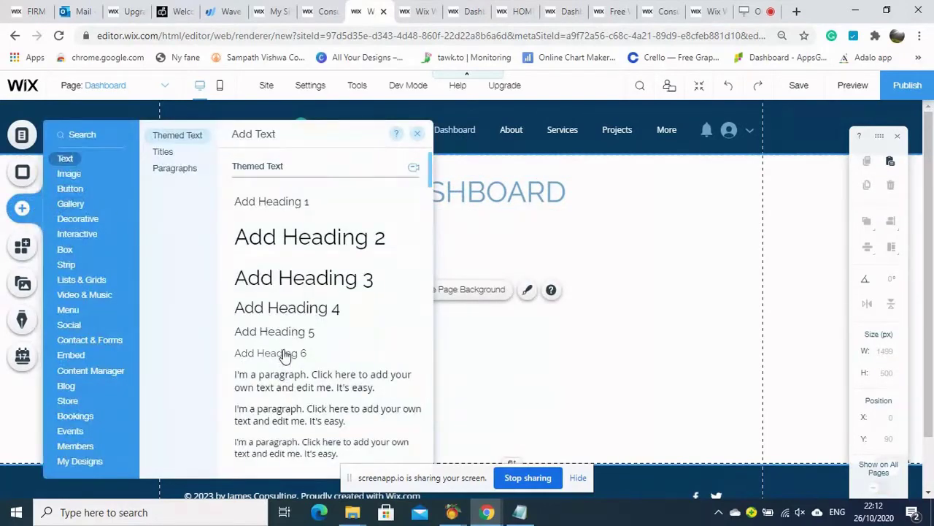
left_click_drag(289, 388, 402, 302)
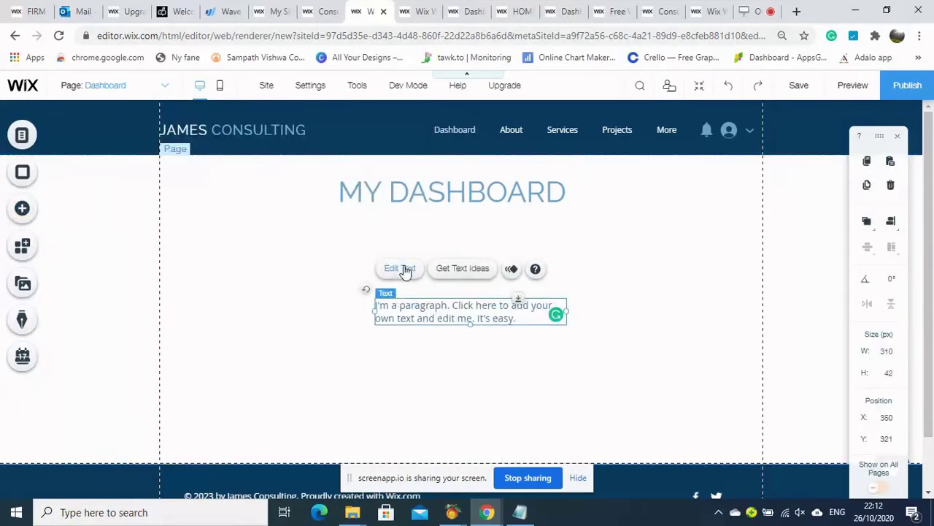
left_click(400, 269)
key("BackSpace")
type("User ID")
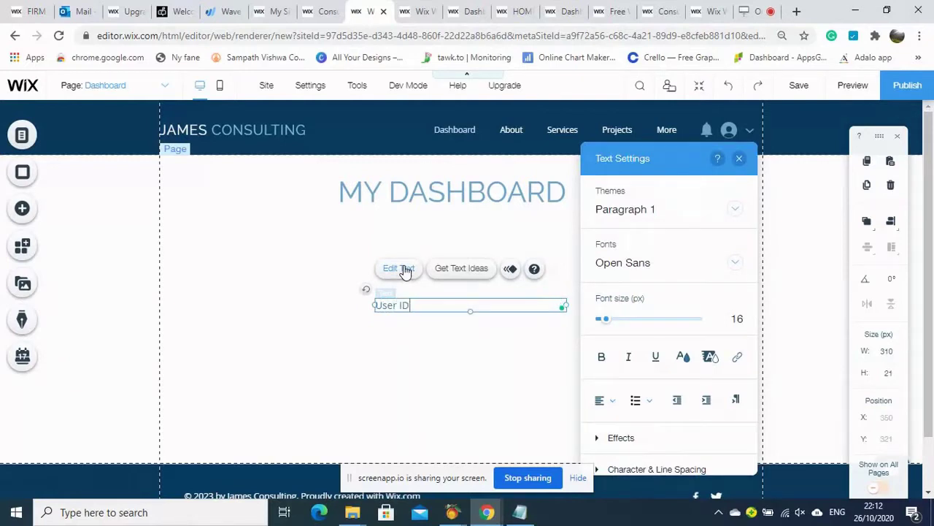
left_click(452, 360)
left_click_drag(414, 305, 210, 248)
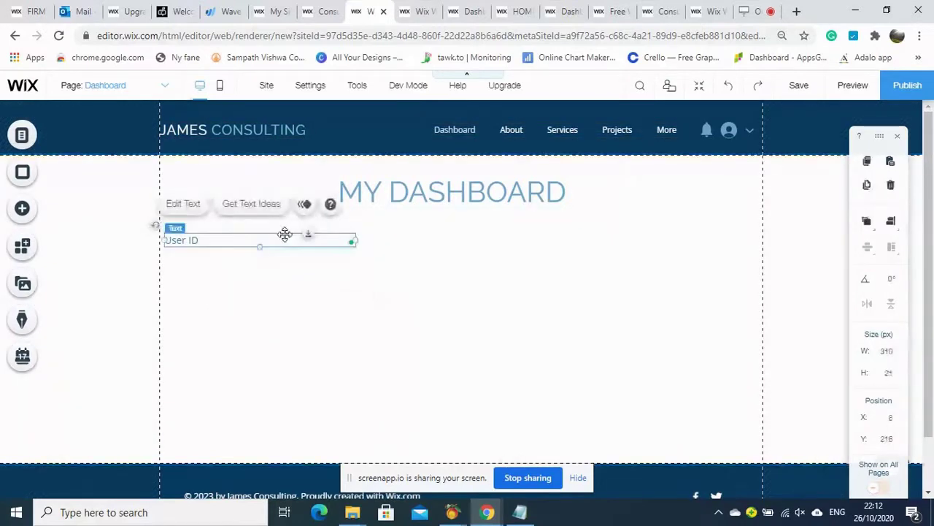
mouse_move(354, 244)
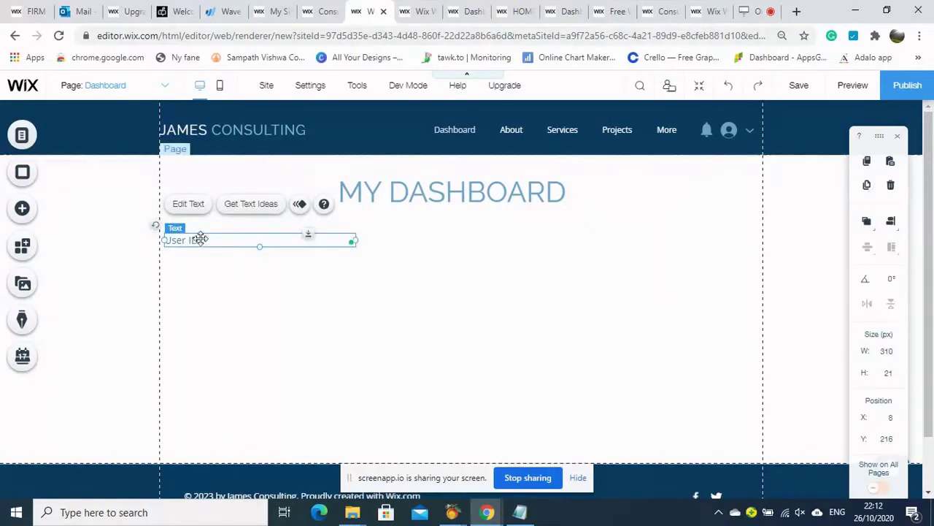
left_click_drag(160, 239, 186, 244)
left_click(363, 296)
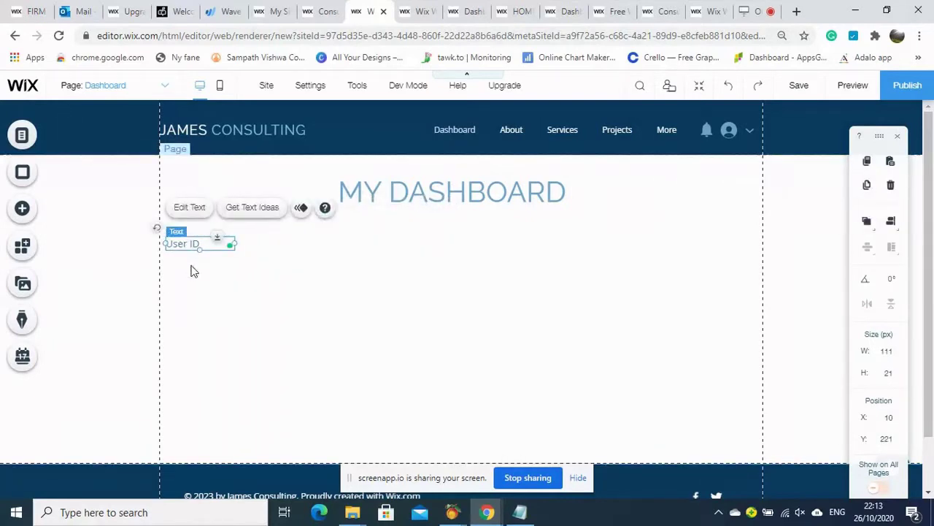
Step: Paste a copy of the User ID label just below it and rename it 'User Name'
right_click(184, 242)
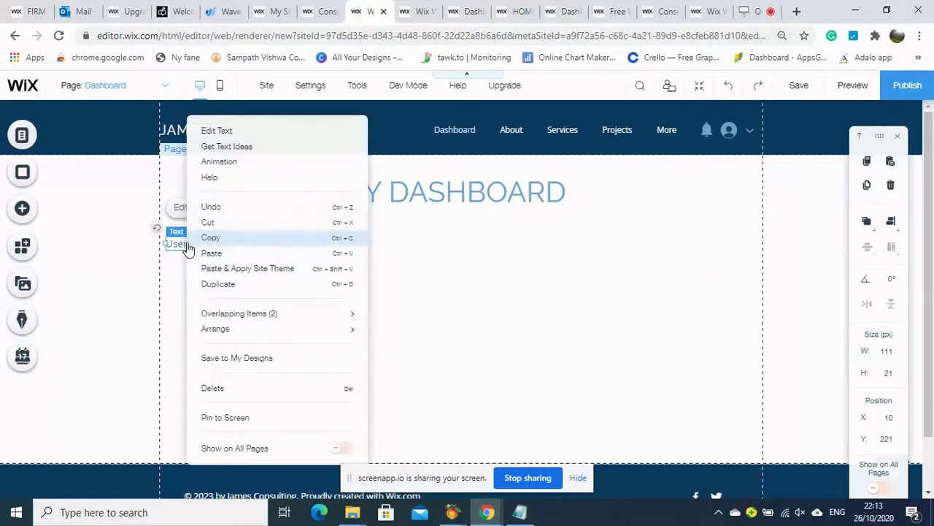
left_click(210, 238)
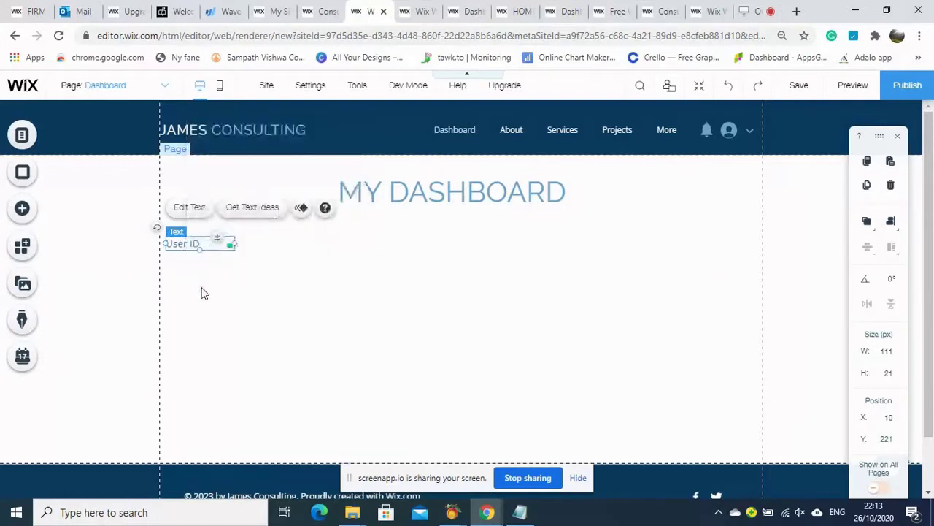
left_click(203, 292)
right_click(203, 293)
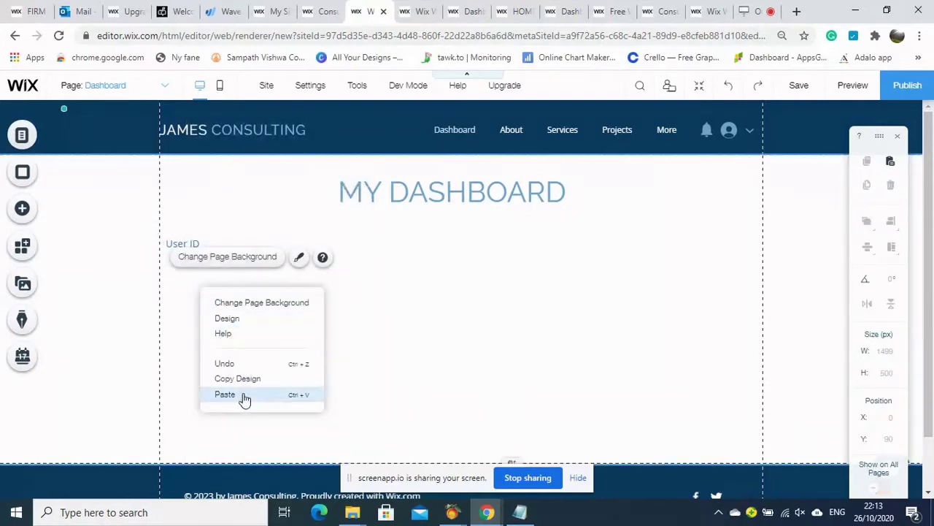
left_click(244, 394)
left_click_drag(209, 286, 183, 267)
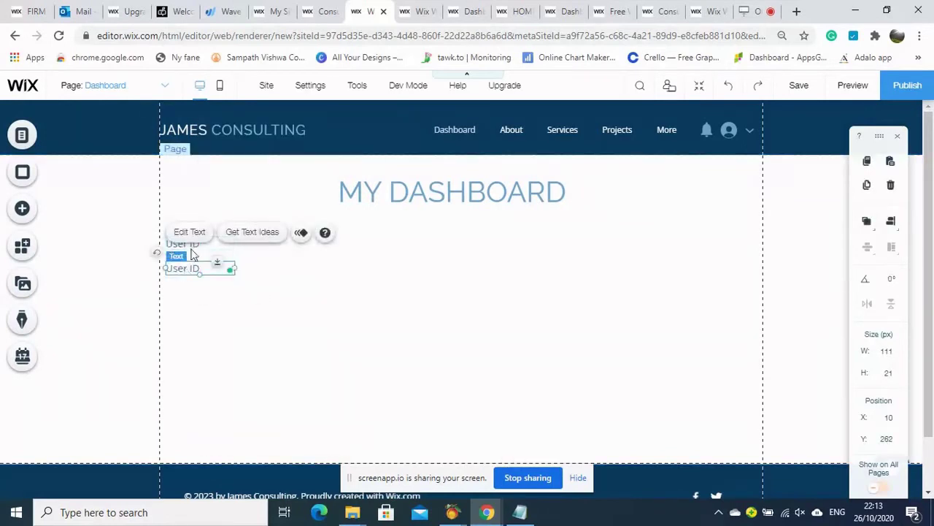
left_click(199, 232)
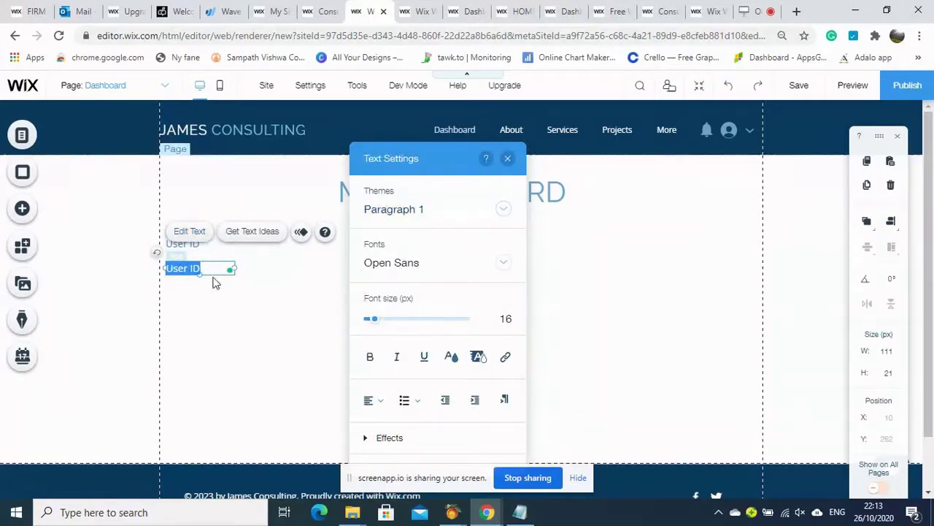
type("U")
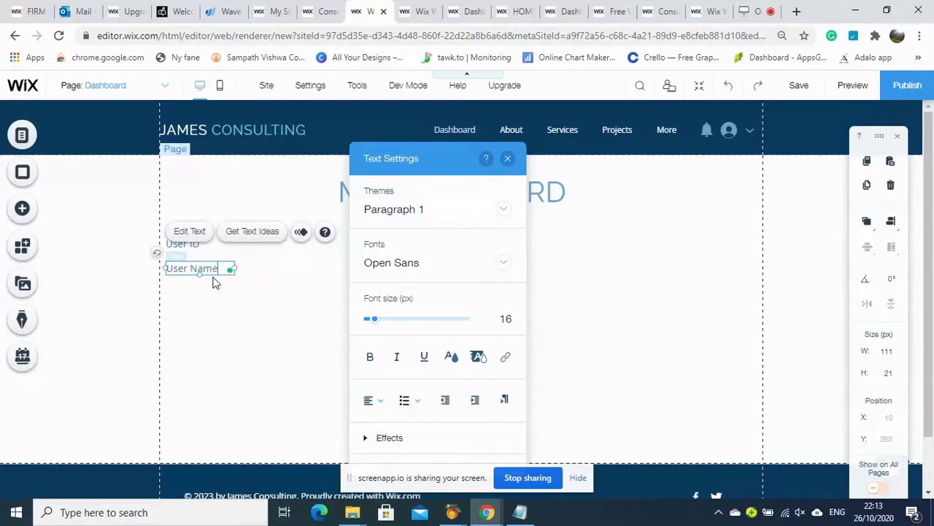
left_click(243, 324)
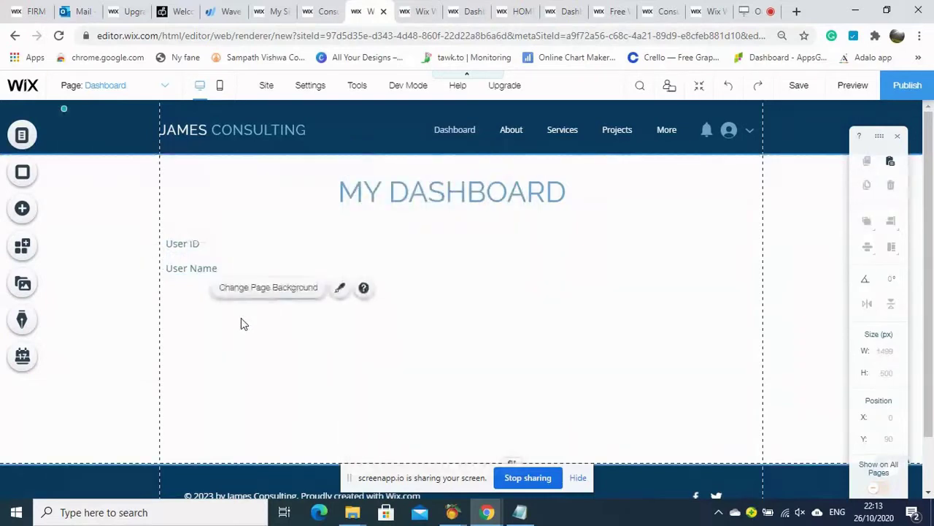
Step: Paste a copy of User Name beneath it, renamed 'Last Login' and aligned under it
left_click(202, 268)
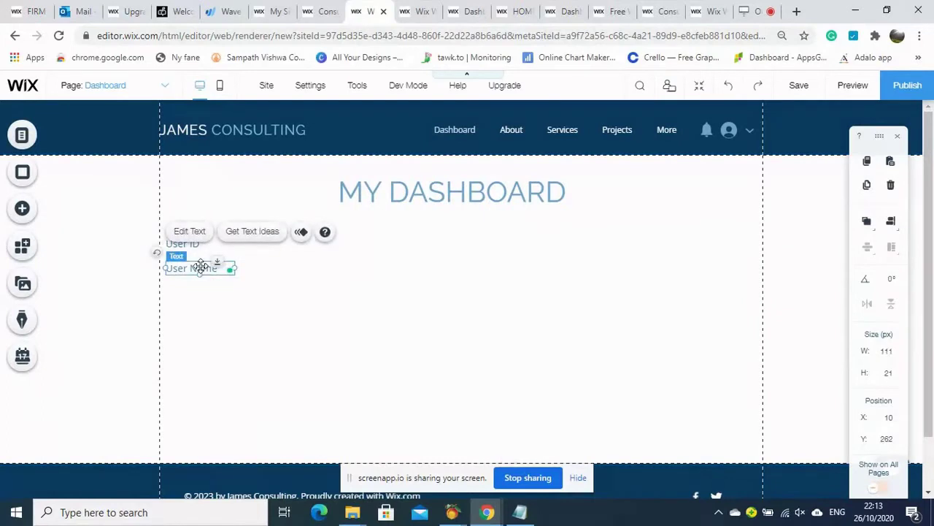
right_click(201, 267)
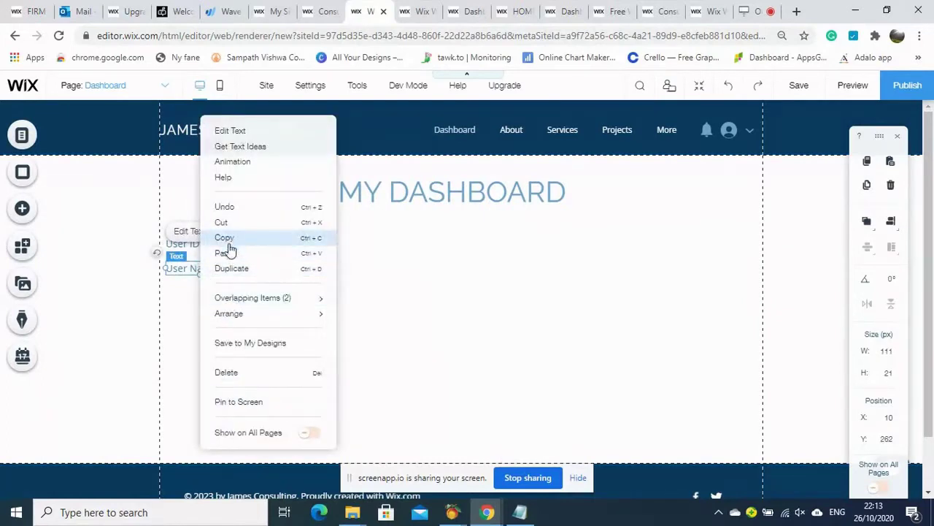
left_click(228, 247)
left_click(183, 329)
right_click(183, 329)
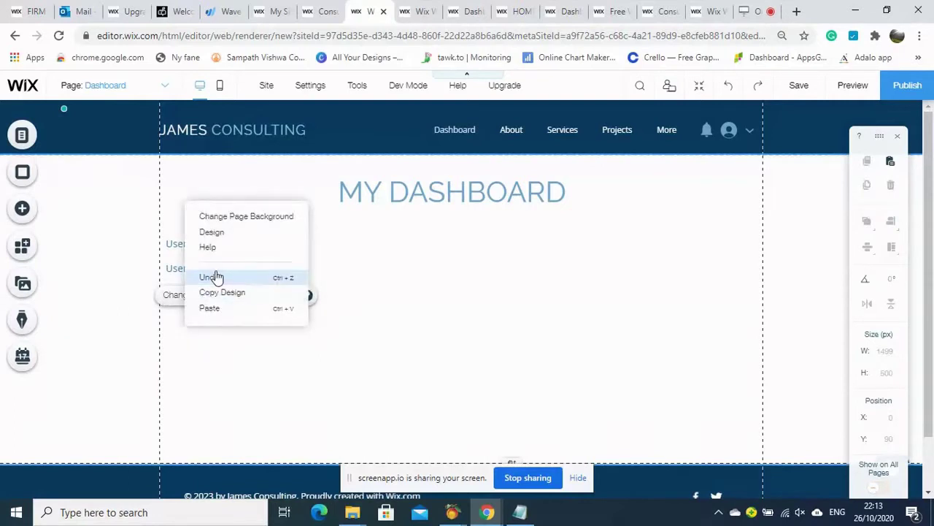
left_click(217, 314)
left_click_drag(212, 328, 200, 296)
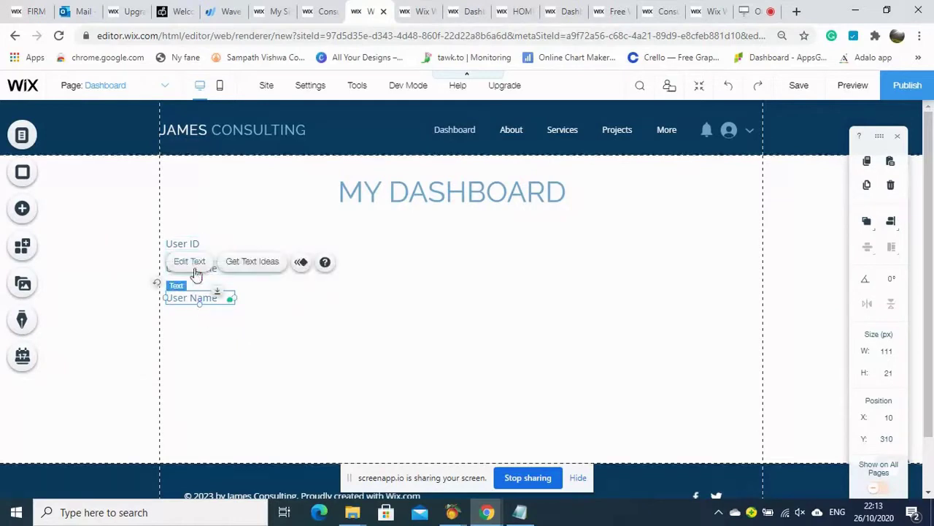
left_click(195, 269)
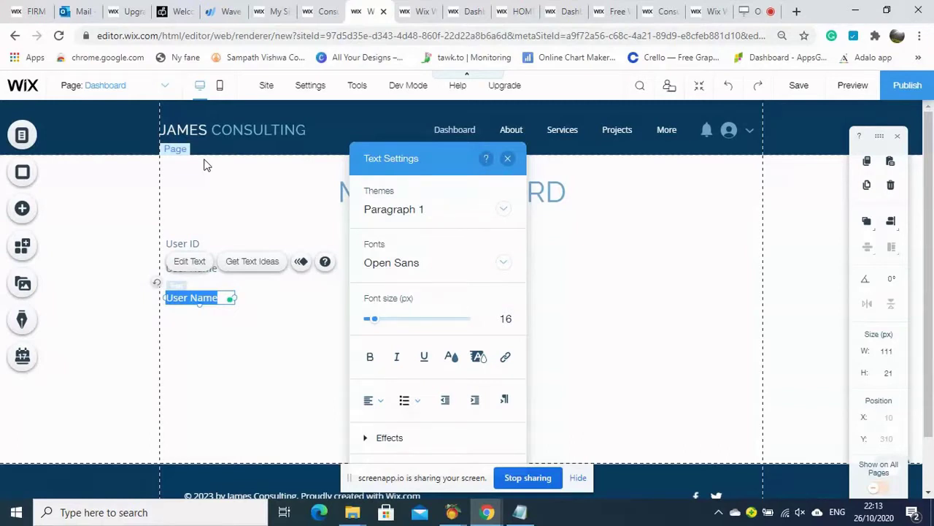
key("BackSpace")
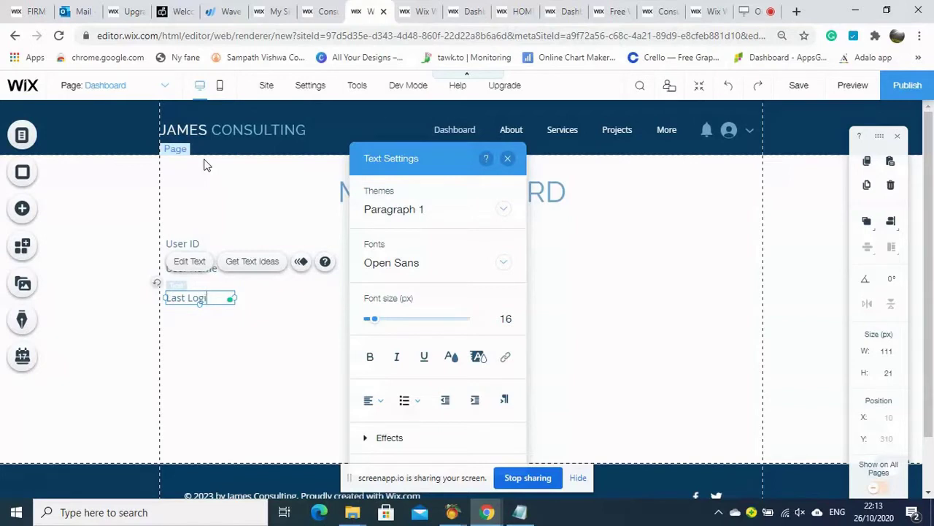
left_click(257, 321)
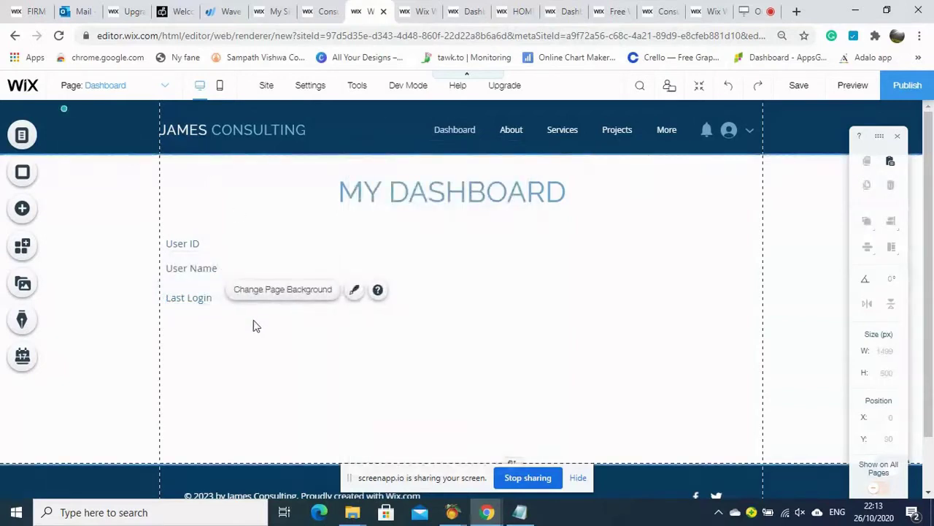
left_click_drag(186, 299, 187, 289)
Step: Change the top label's text from 'User ID' to 'User Email'
left_click(240, 363)
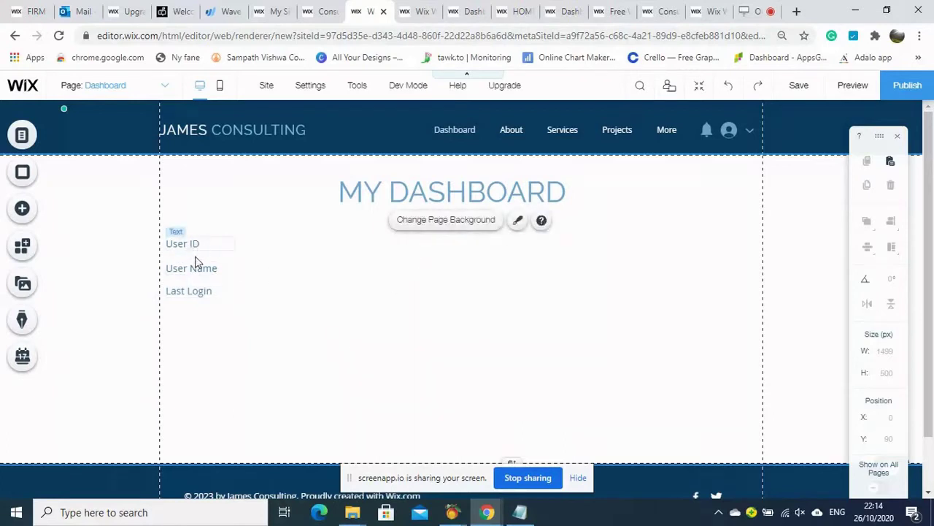
left_click(192, 238)
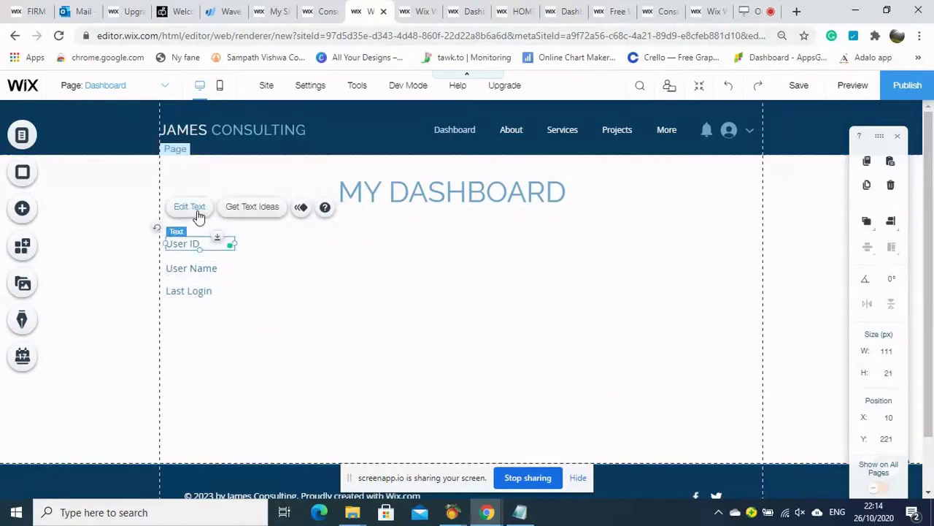
double_click(193, 243)
left_click(194, 243)
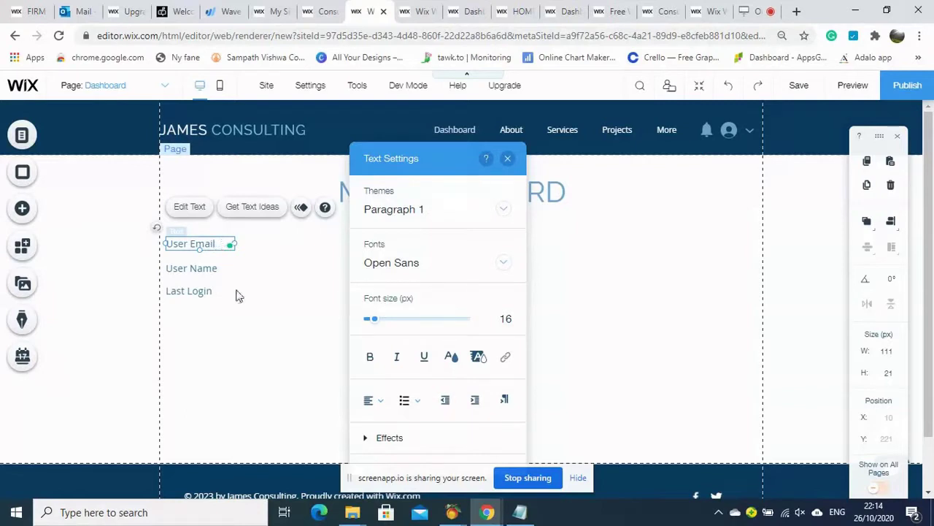
left_click(252, 353)
Step: Copy the User Email, User Name and Last Login labels and place the copies to their right
left_click(348, 360)
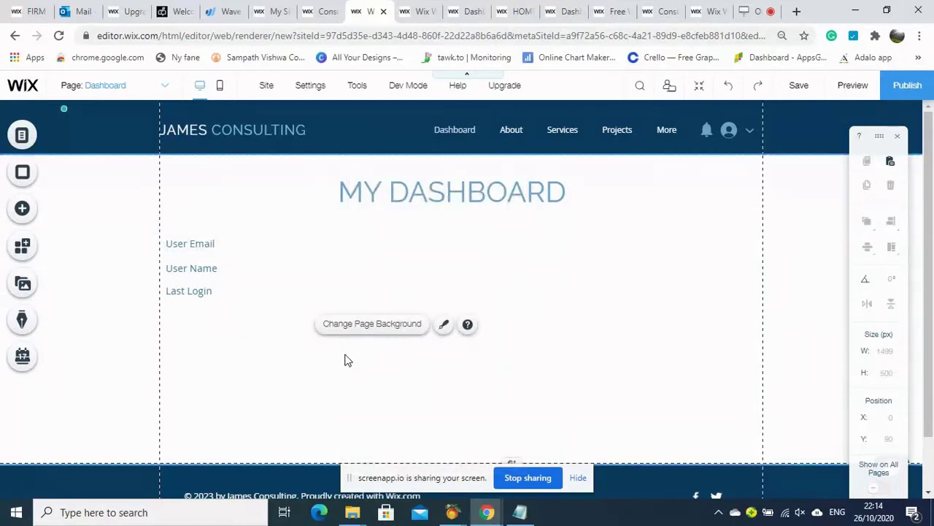
left_click(211, 245)
left_click(212, 270, "shift")
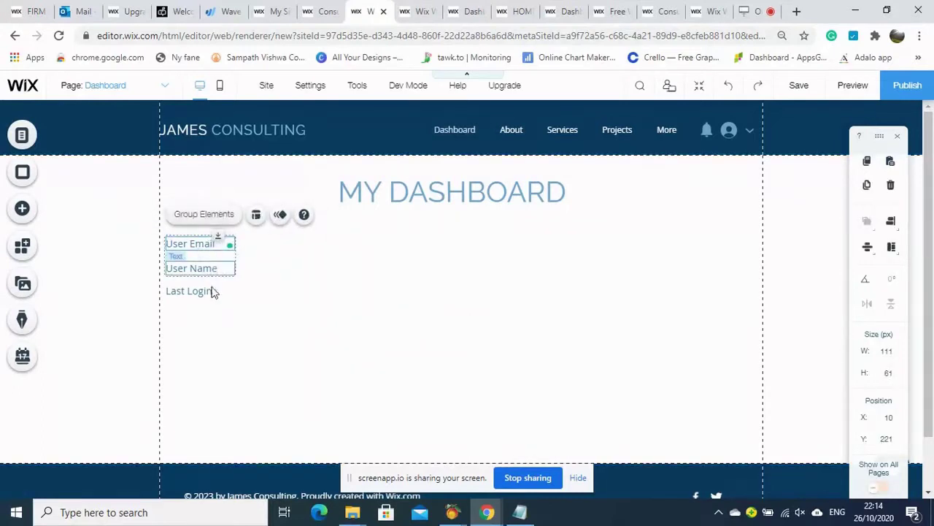
left_click(202, 296, "shift")
right_click(203, 295)
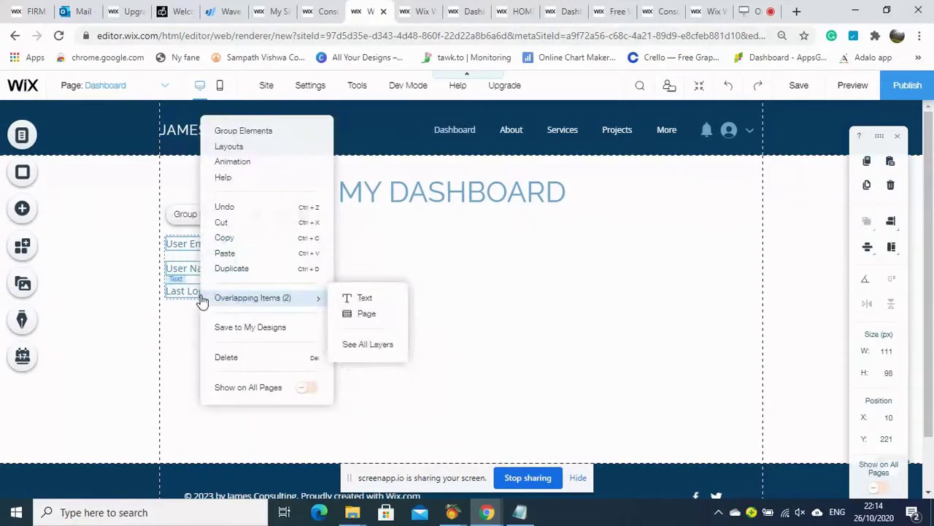
left_click(228, 238)
left_click(329, 267)
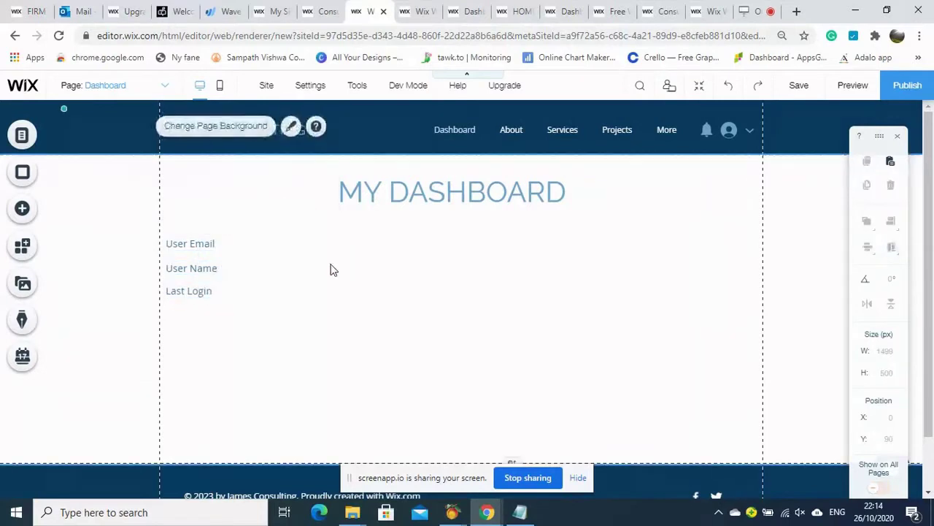
key("ctrl+v")
left_click_drag(236, 271, 296, 277)
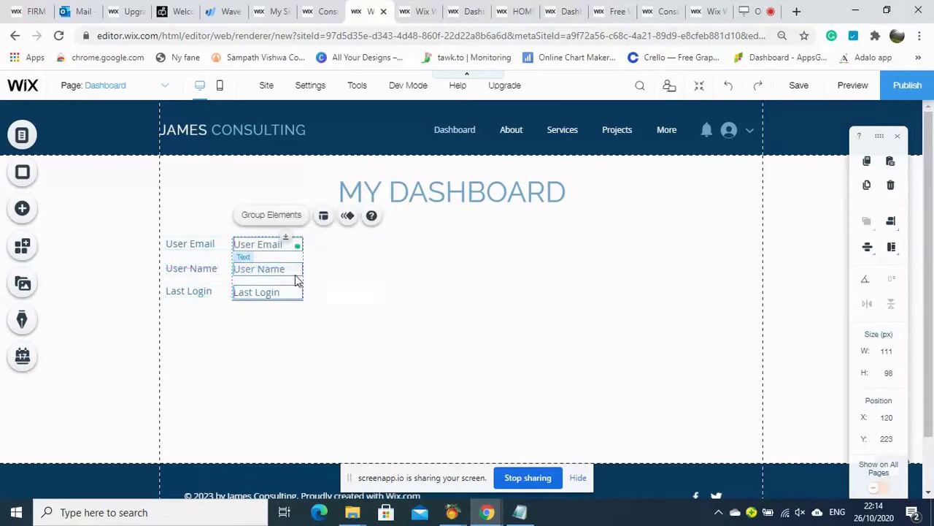
left_click(328, 287)
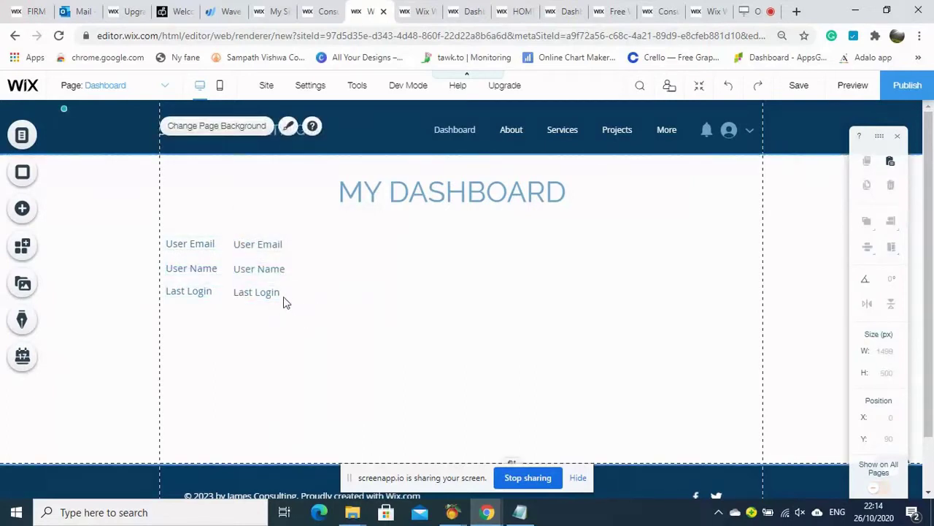
left_click(345, 326)
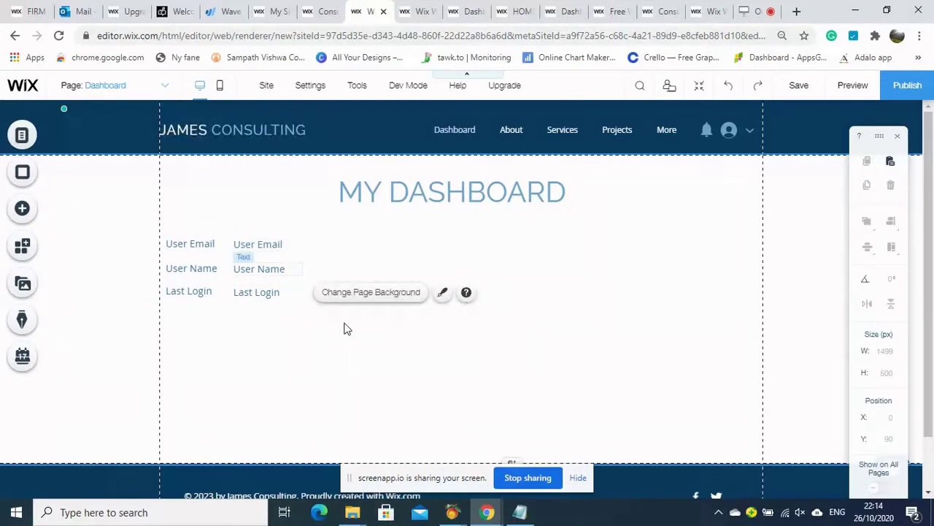
left_click(261, 358)
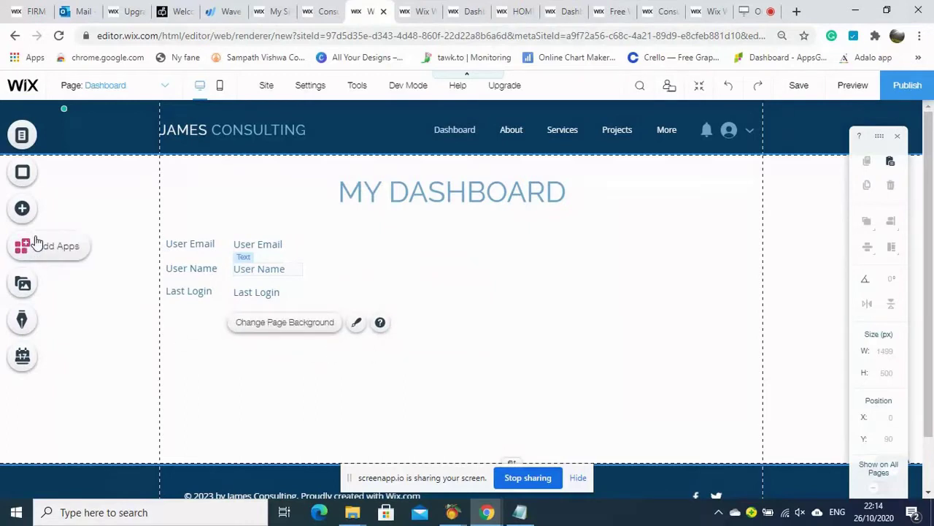
Step: Add the first Lists & Grids repeater with three Book Now cards (Hydra, Santorini, Mykonos)
left_click(22, 210)
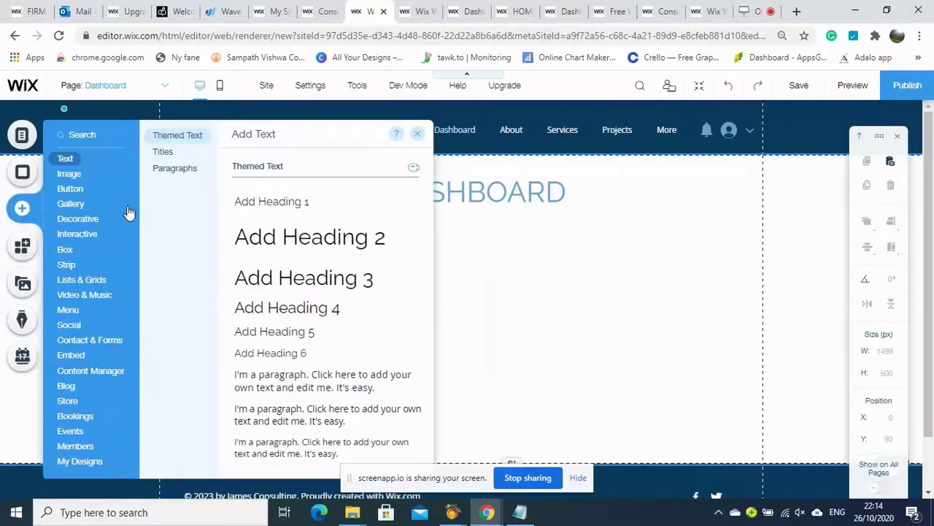
left_click(100, 296)
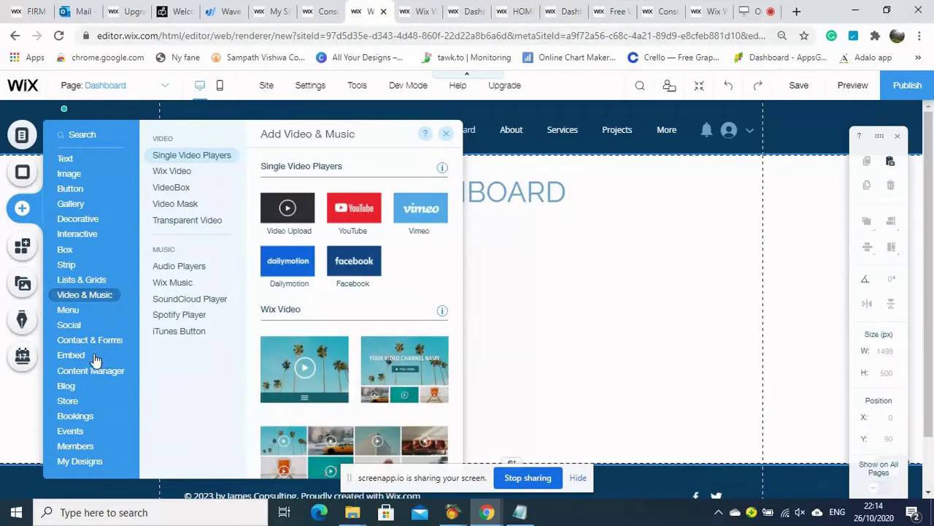
mouse_move(92, 356)
left_click(87, 282)
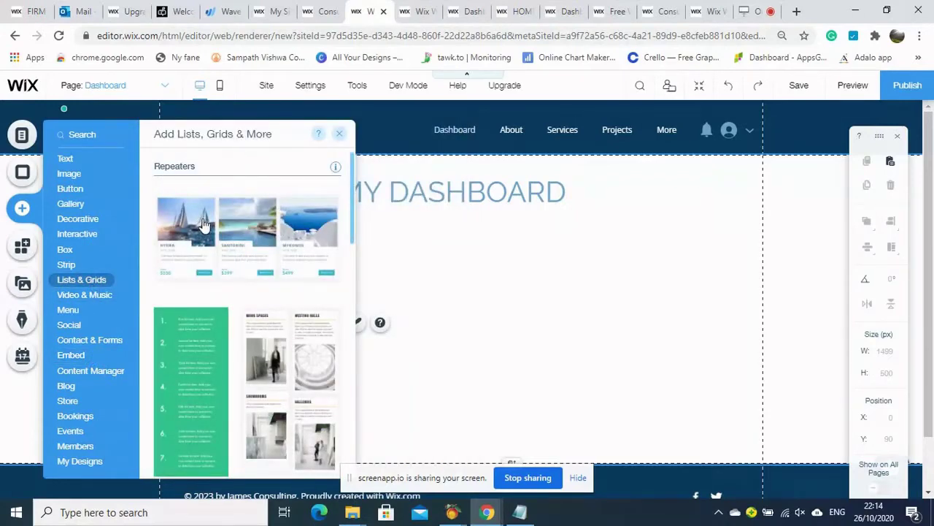
key("Escape")
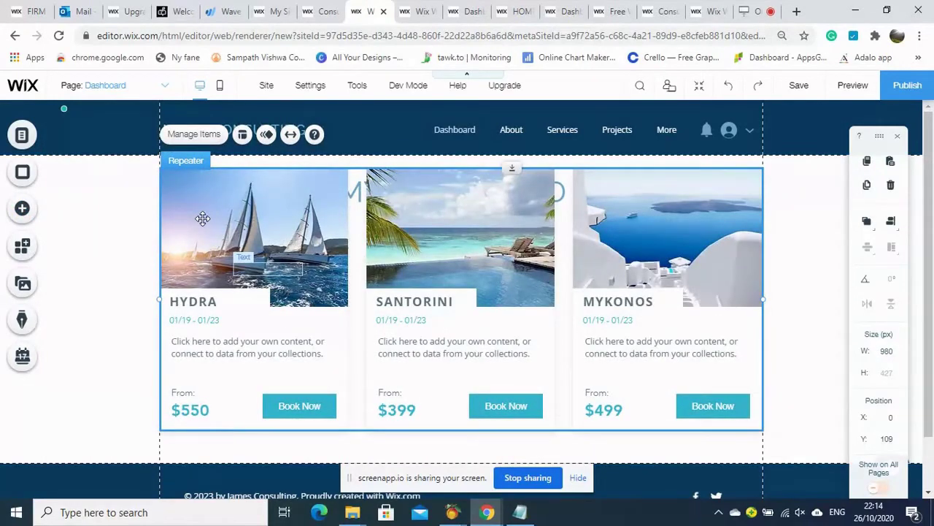
Step: Move the repeater below the labels, delete the card photos and select the HYDRA title
left_click_drag(325, 325, 357, 332)
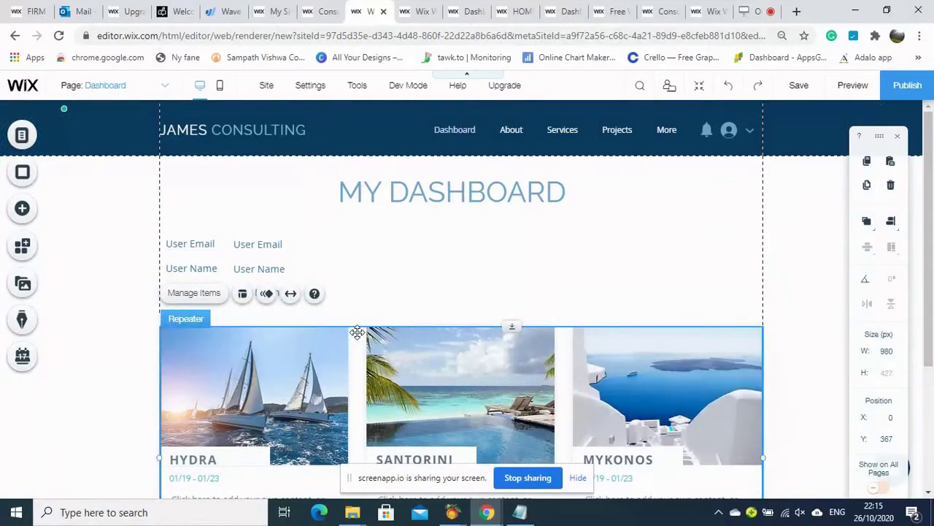
scroll(928, 241, "down", 2)
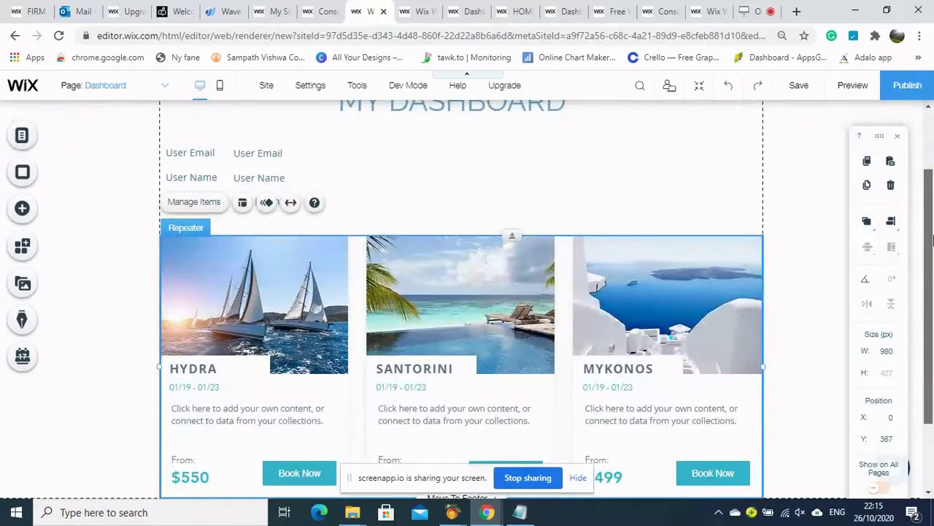
left_click(285, 308)
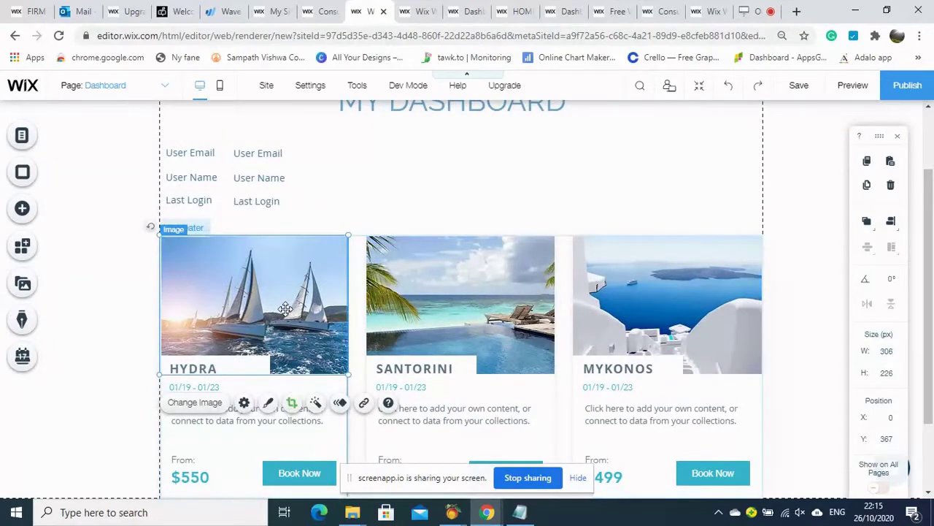
key("Delete")
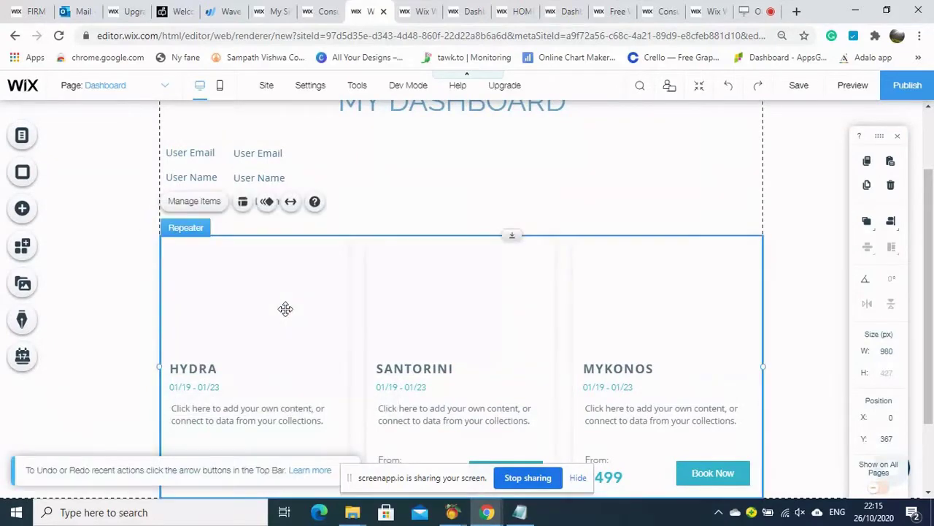
left_click_drag(248, 327, 252, 291)
left_click(216, 372)
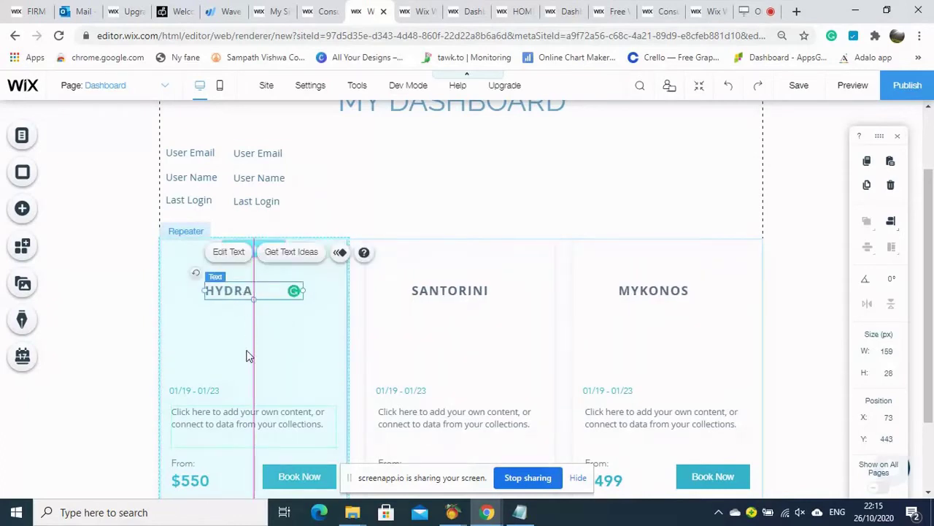
Step: Delete the description and 01/19 - 01/23 date texts and move Book Now below HYDRA
left_click(228, 417)
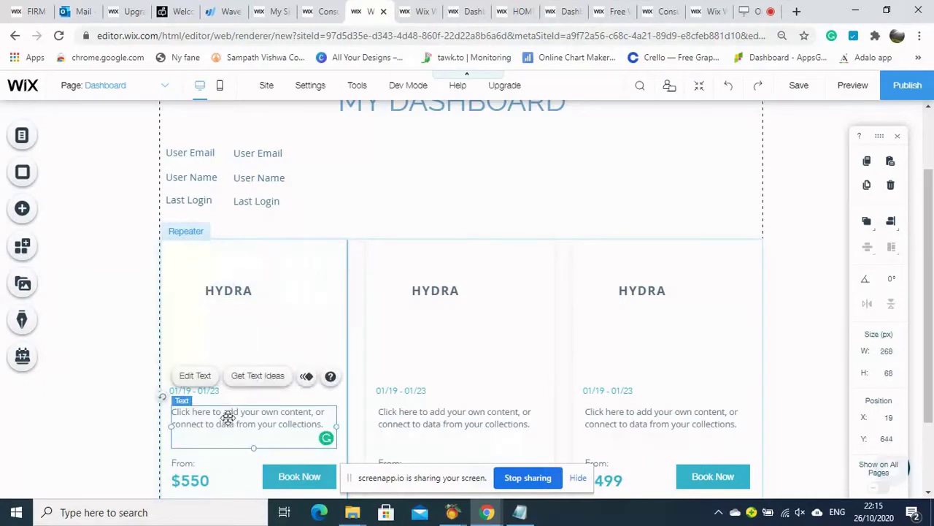
right_click(228, 417)
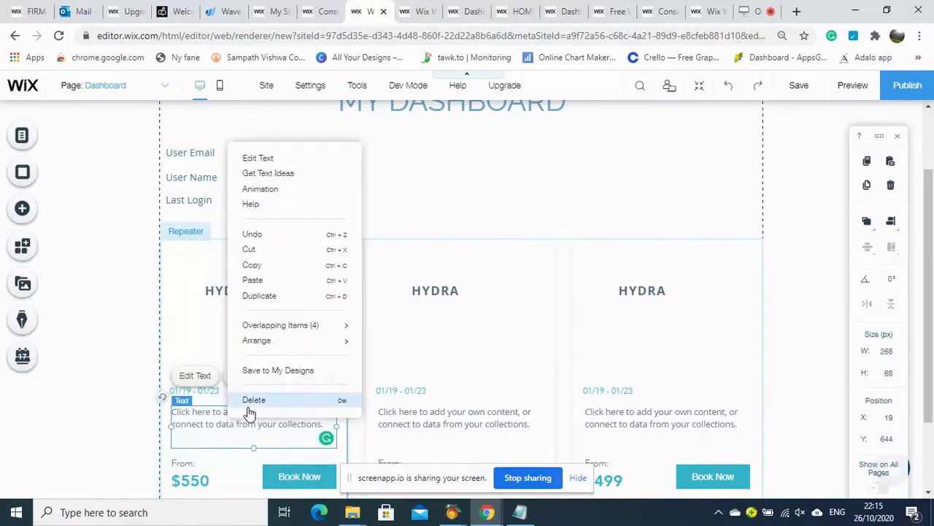
left_click(249, 413)
left_click(208, 391)
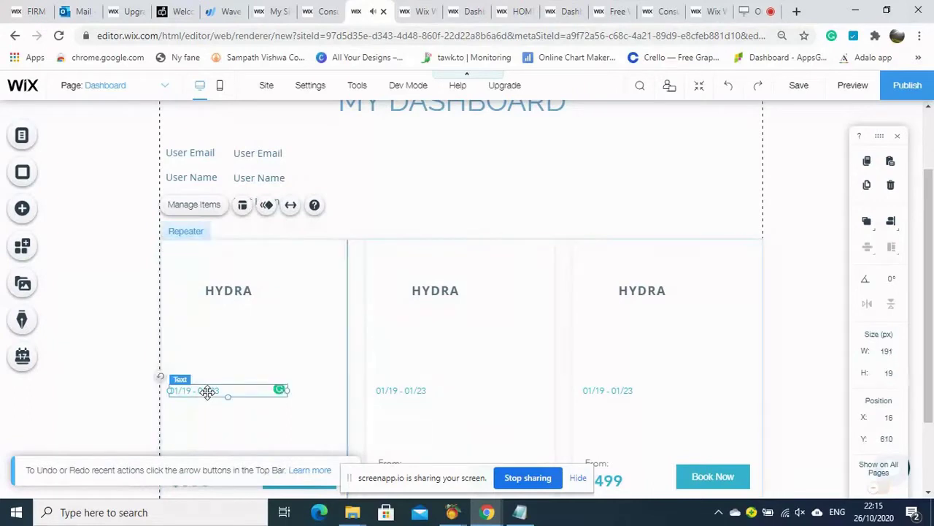
right_click(208, 391)
left_click(259, 374)
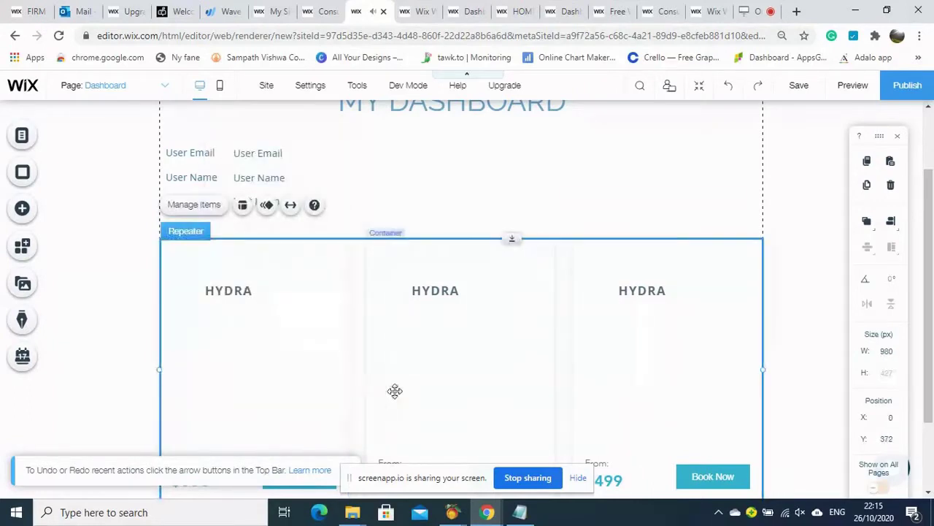
left_click_drag(930, 224, 931, 250)
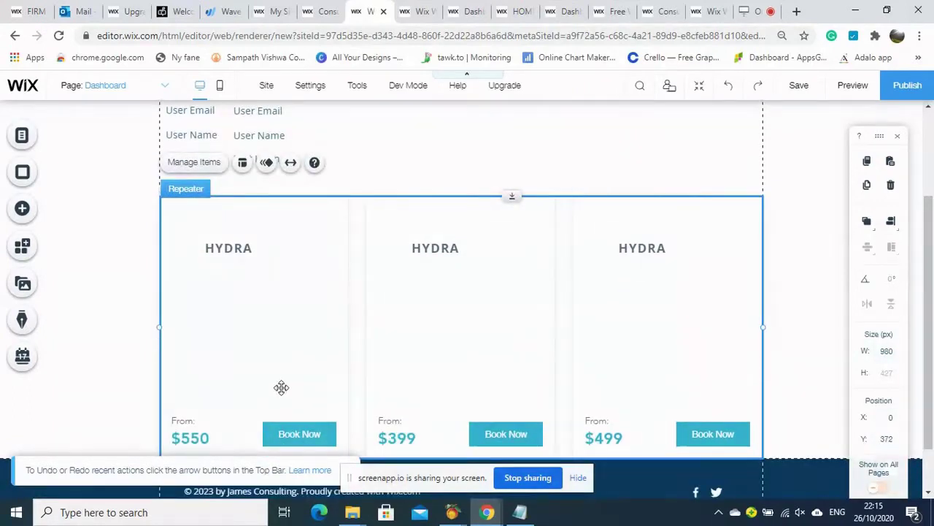
mouse_move(304, 431)
left_mouse_down()
mouse_move(247, 266)
mouse_move(235, 286)
mouse_move(304, 419)
left_mouse_up()
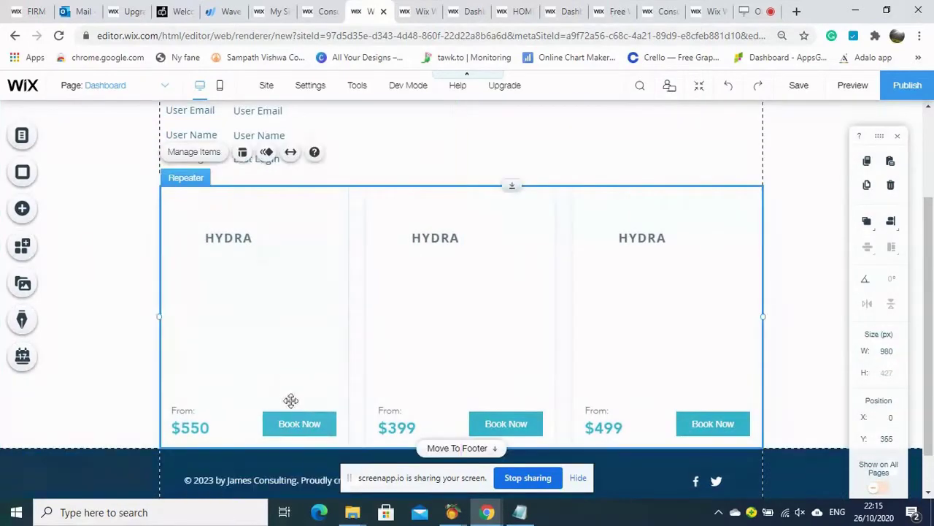
left_click(293, 417)
left_click(292, 418)
left_click_drag(292, 417, 229, 291)
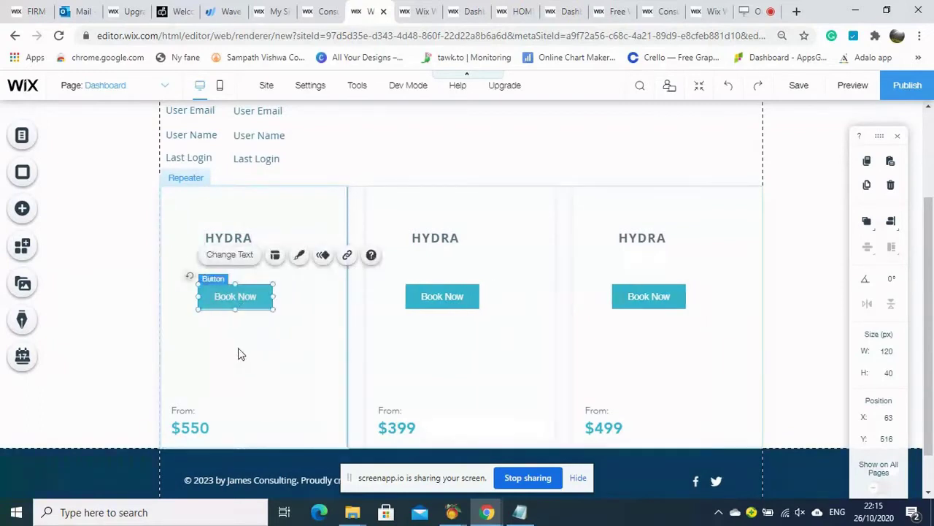
left_click(248, 384)
Step: Delete the $550 price and From: label, and shorten the cards from 427 to 251 px
left_click(195, 427)
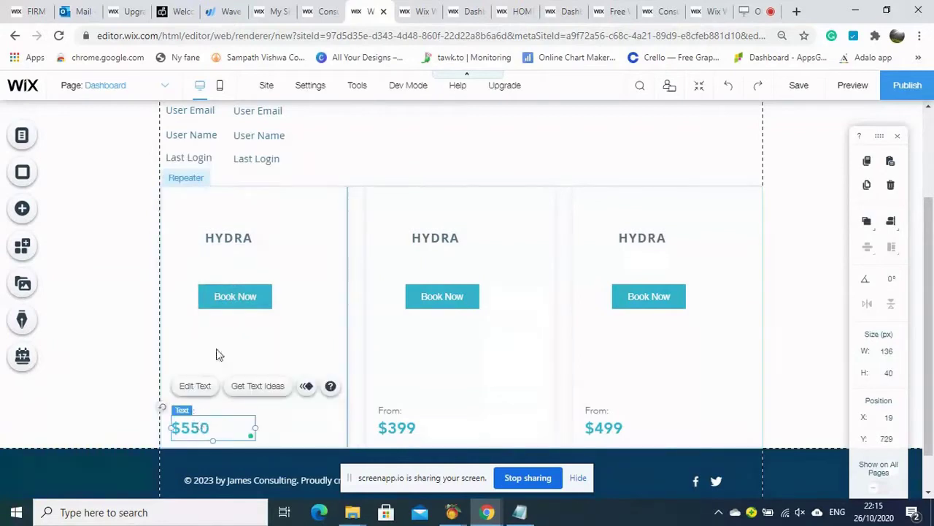
right_click(215, 422)
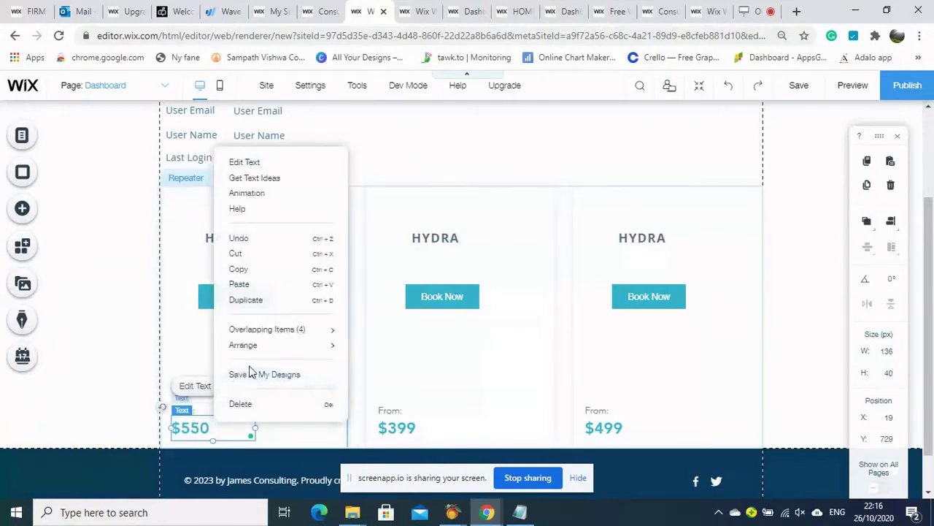
left_click(241, 403)
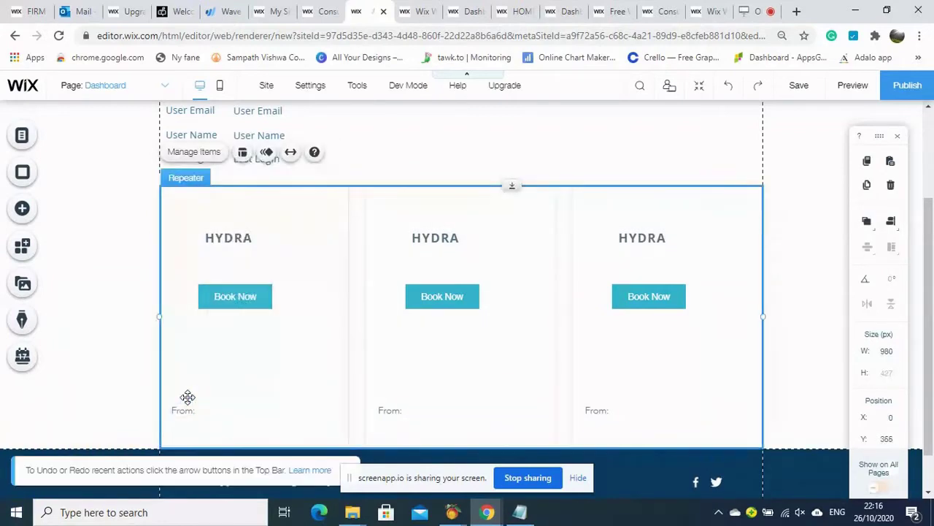
left_click(187, 409)
right_click(190, 408)
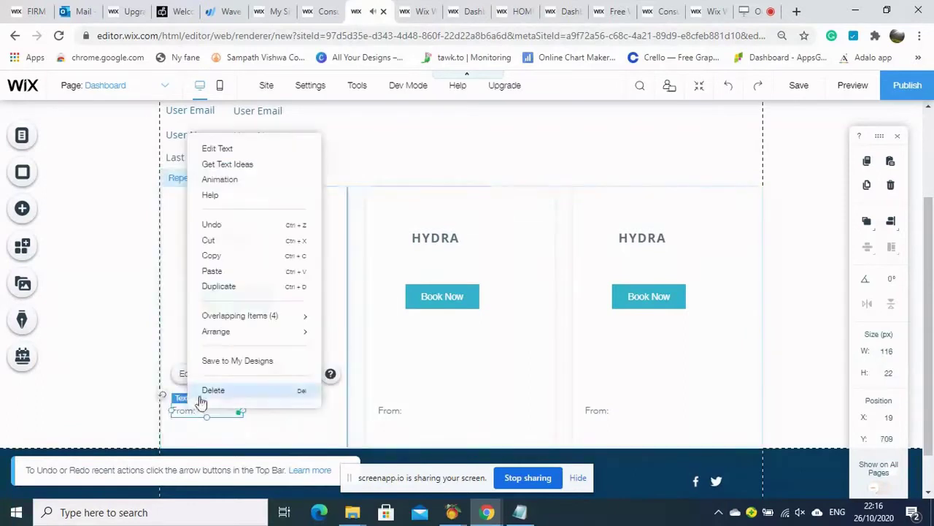
left_click(216, 392)
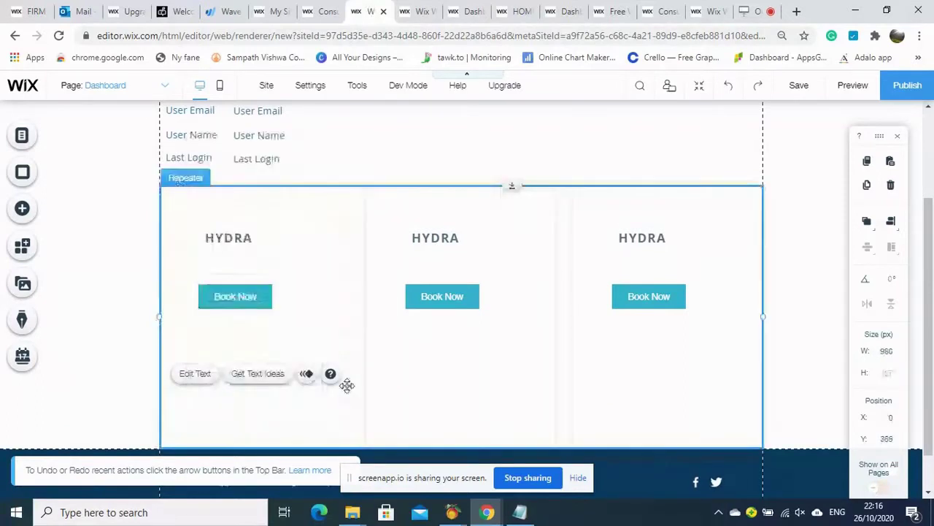
left_click(487, 368)
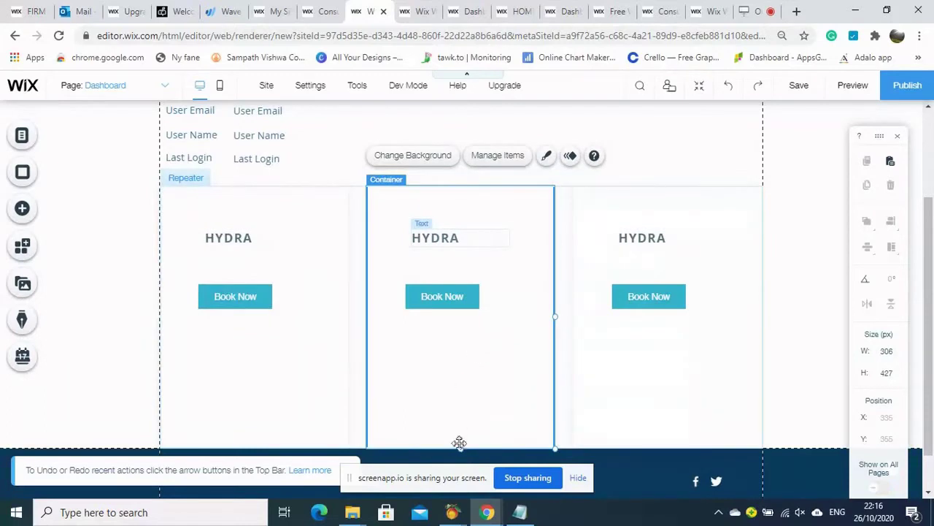
left_click_drag(459, 448, 464, 341)
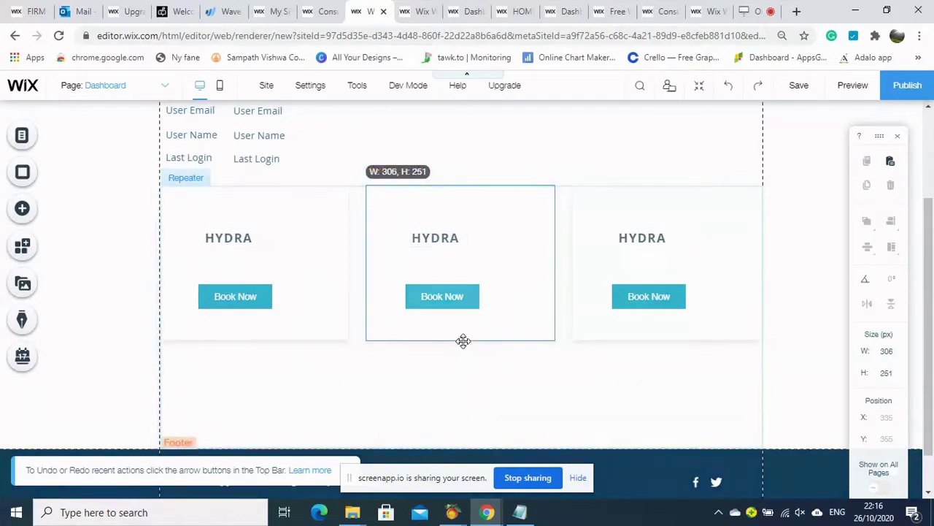
left_click(438, 397)
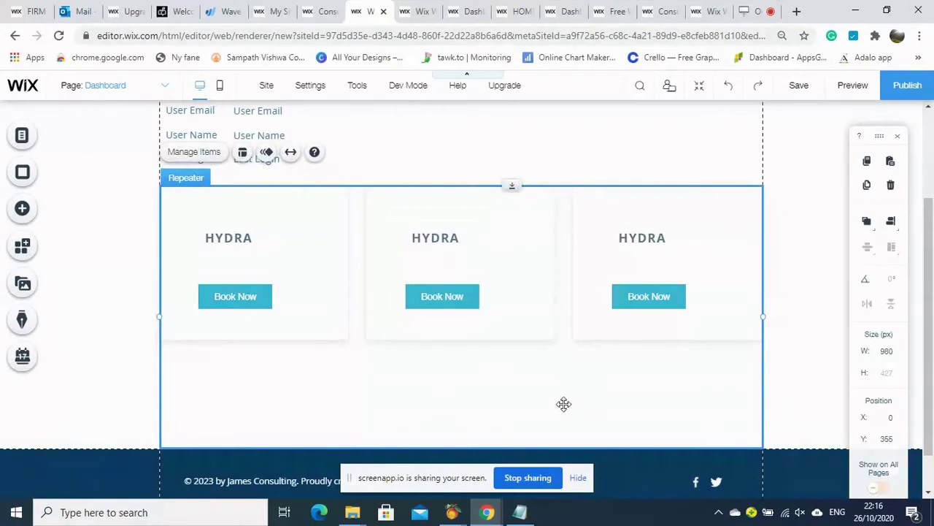
left_click(596, 153)
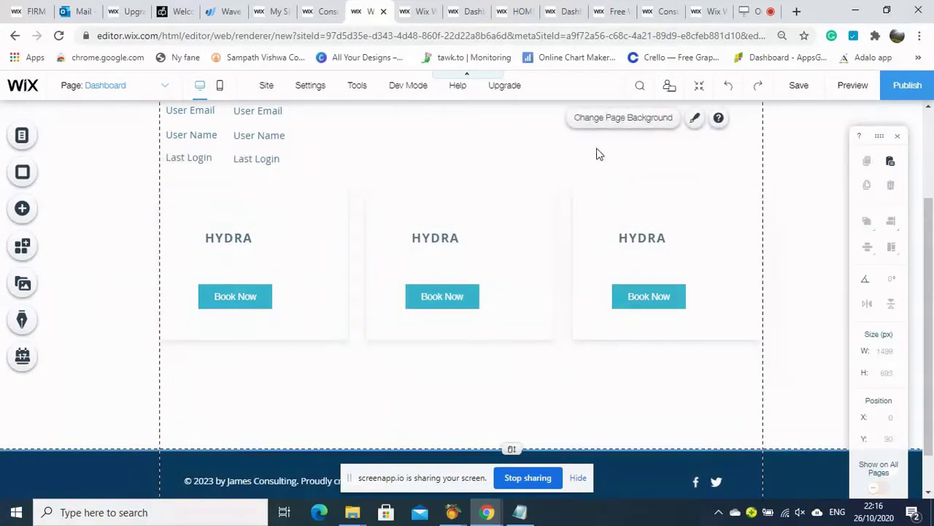
Step: Make the MY DASHBOARD heading bold and nudge it a few pixels right
scroll(927, 314, "up", 1)
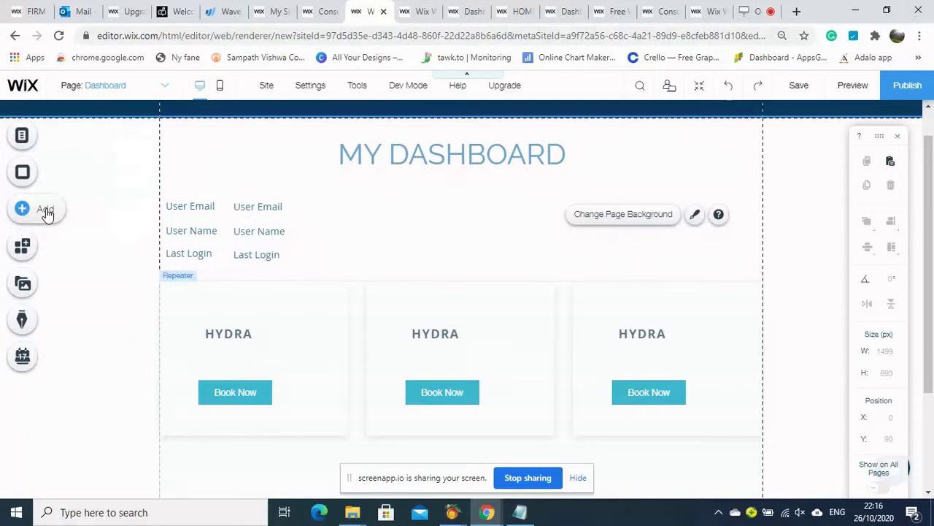
left_click(456, 164)
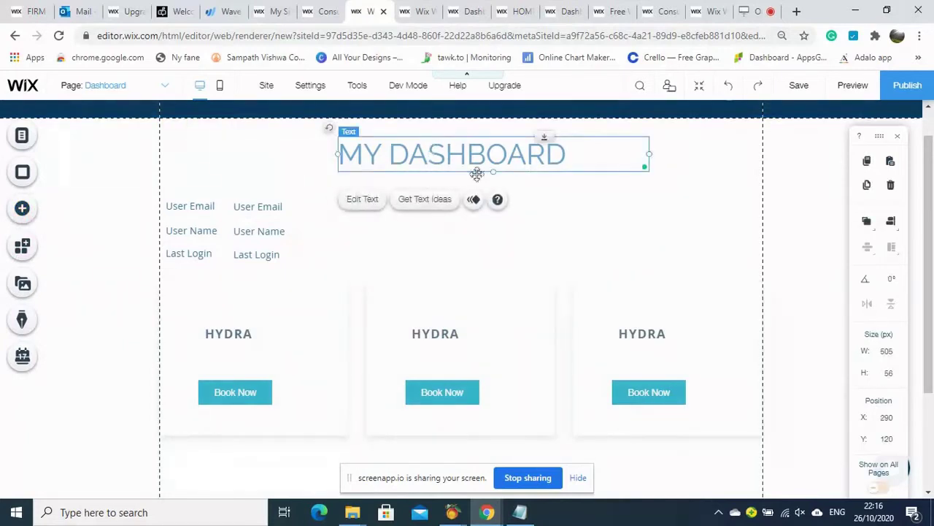
left_click(357, 200)
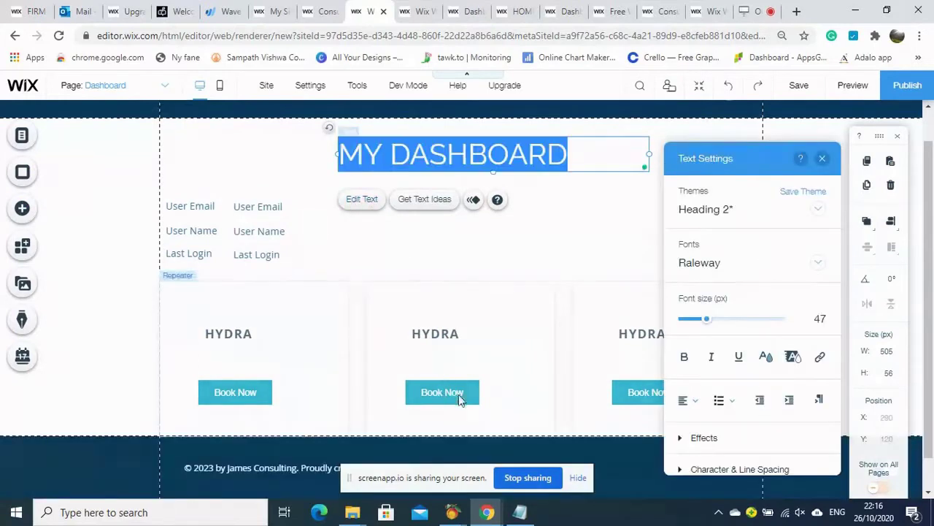
left_click(684, 356)
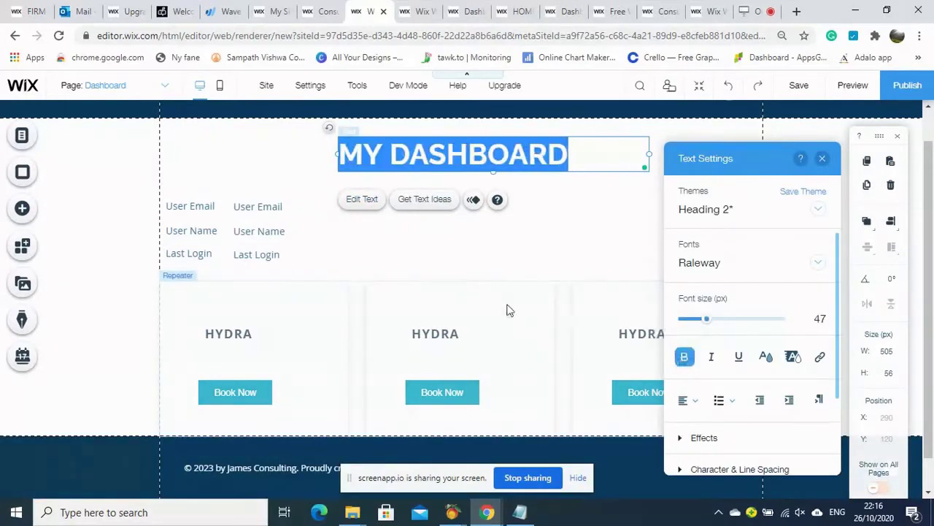
left_click(416, 275)
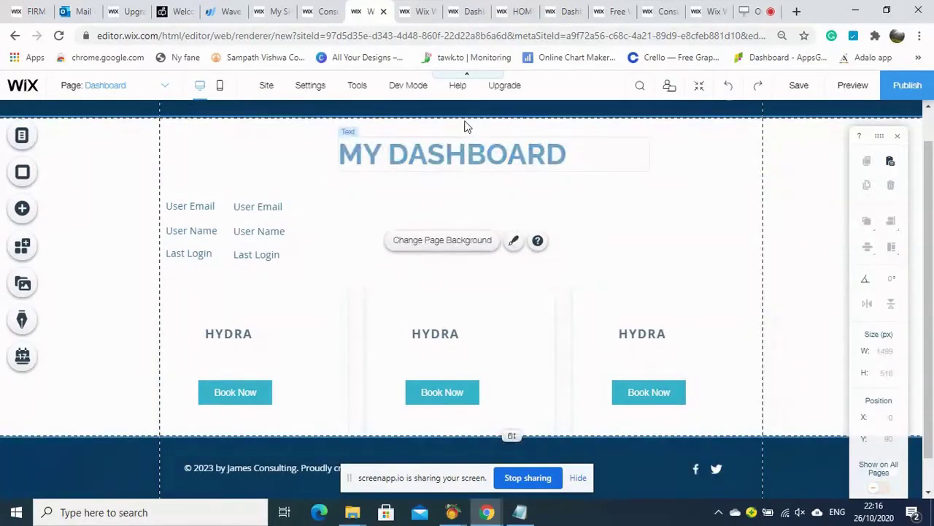
left_click(428, 152)
key("Right")
key("Right")
key("Right")
key("Right")
key("Right")
key("Right")
key("Right")
key("Right")
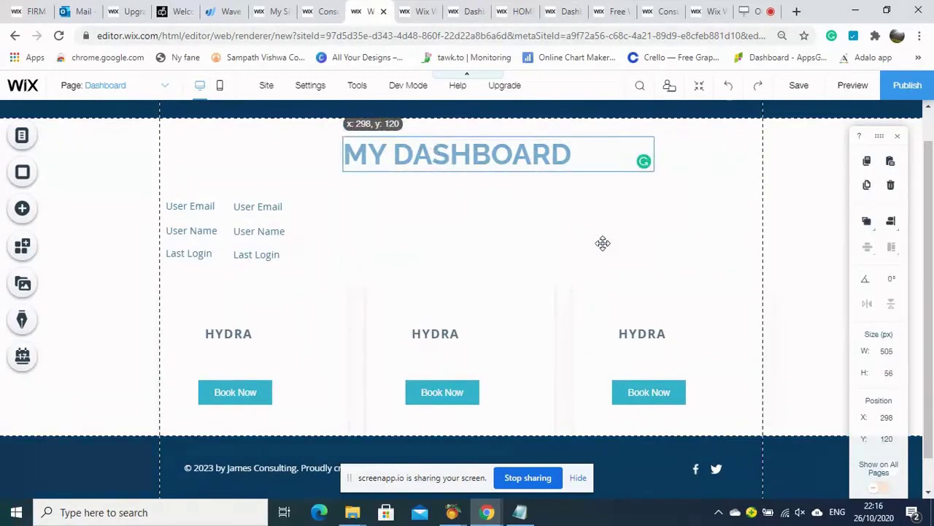
left_click(603, 248)
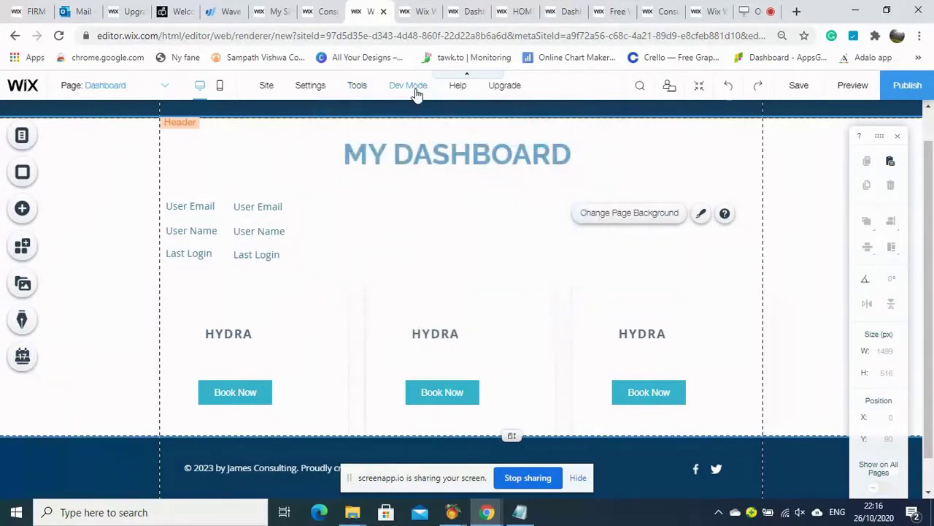
Step: Switch from the Wix editor to the screenapp.io recorder tab in Chrome
mouse_move(416, 95)
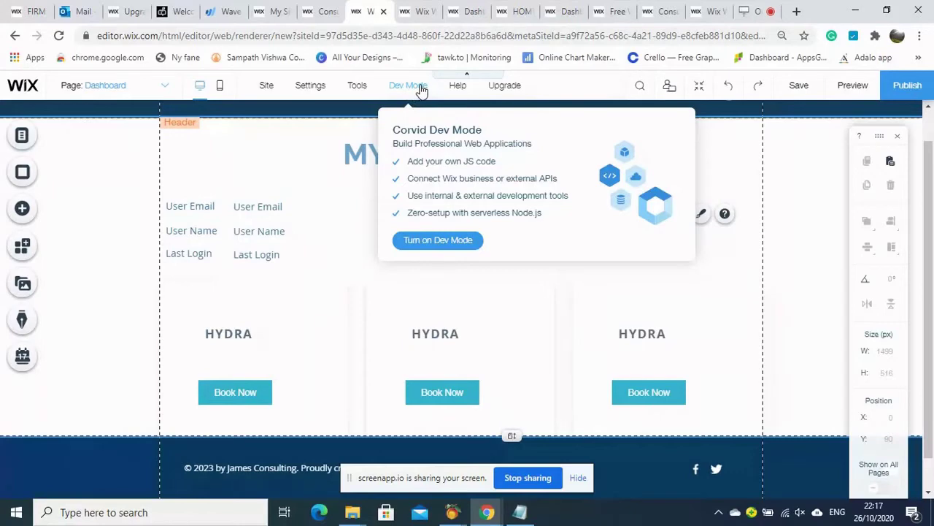
left_click(750, 7)
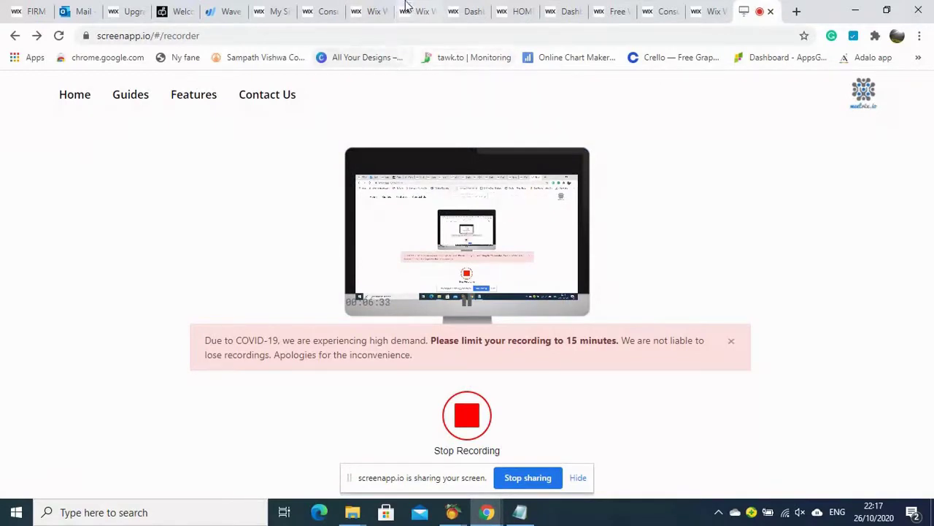
Step: Check the live Dashboard tab, select the MY DASHBORD heading, then move to the other site's editor tab
left_click(470, 9)
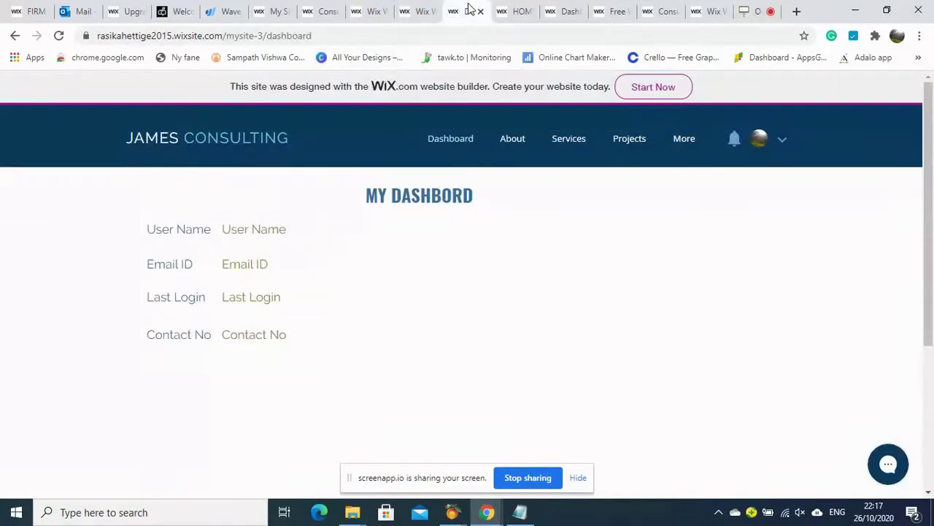
left_click(429, 10)
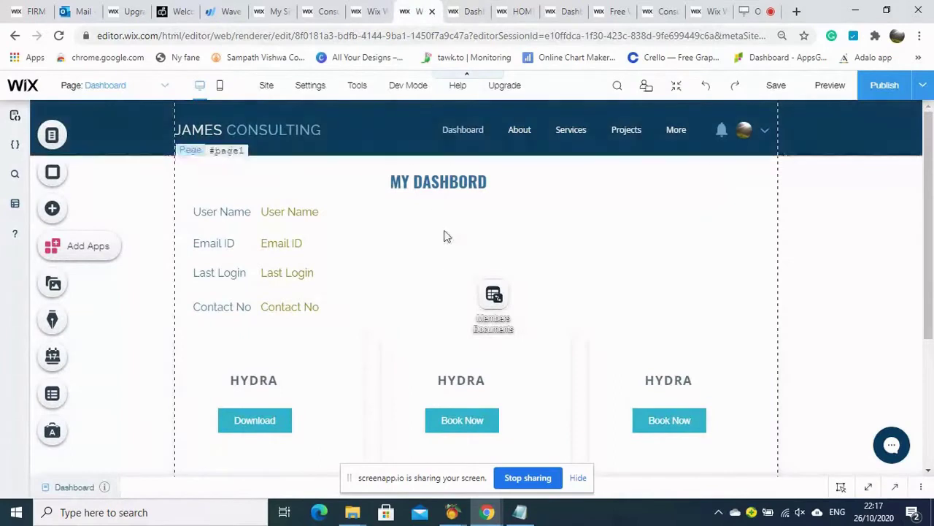
left_click(442, 187)
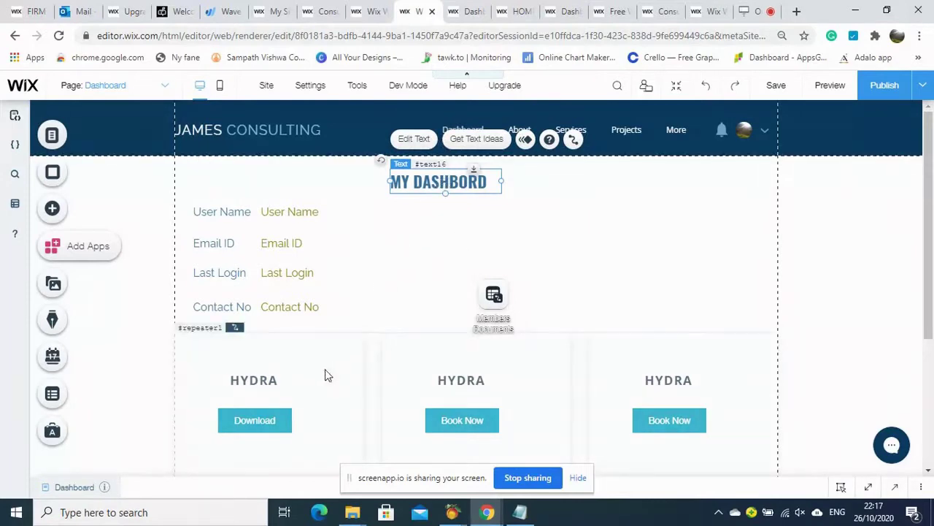
left_click(367, 9)
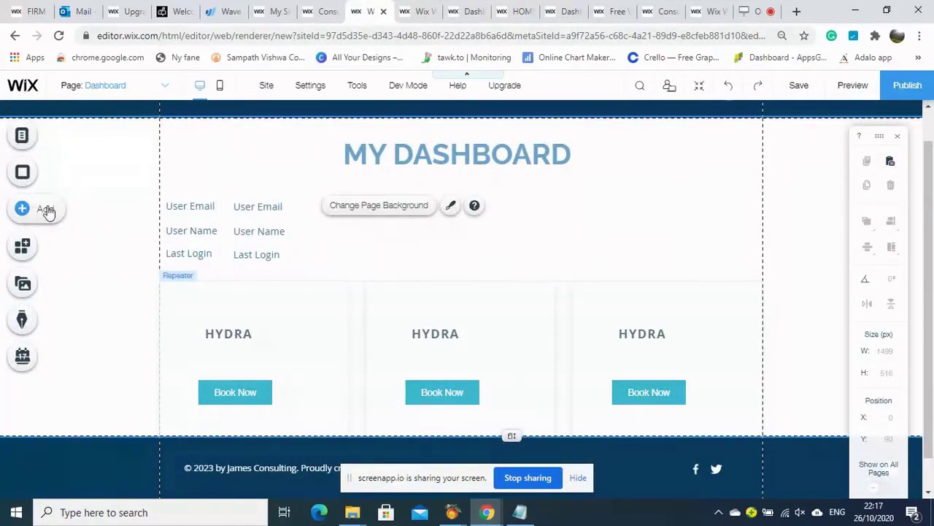
left_click(22, 208)
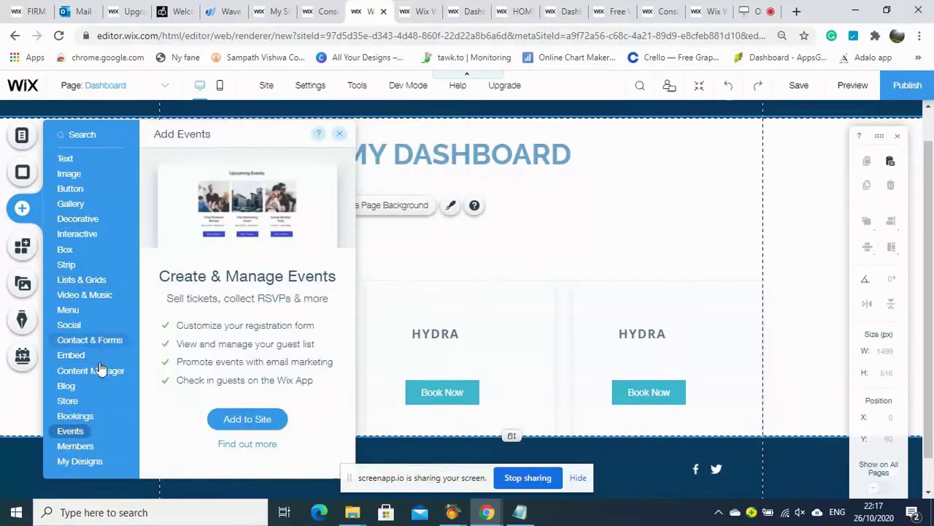
mouse_move(100, 374)
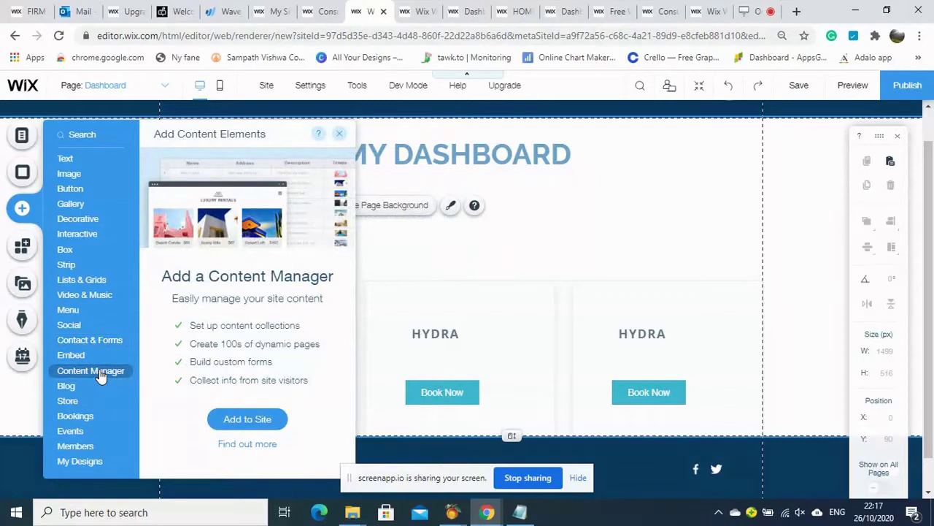
left_click(489, 257)
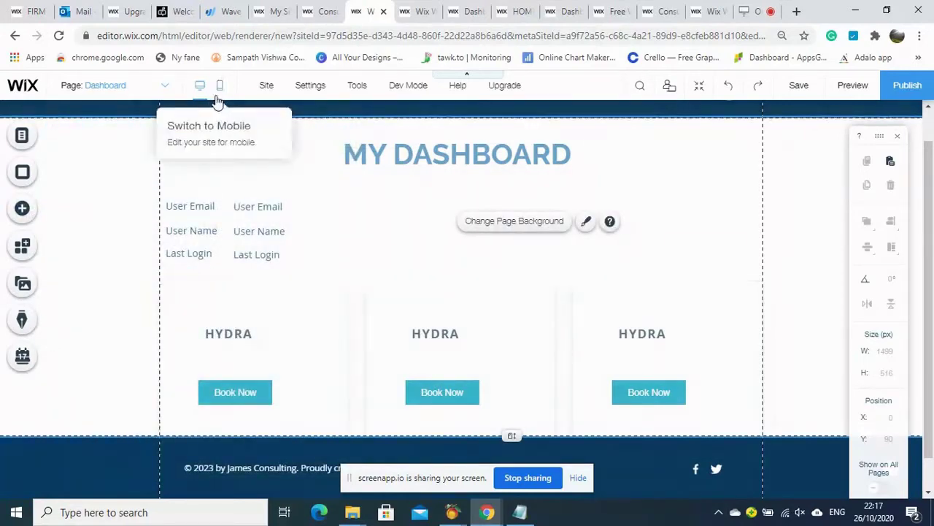
mouse_move(408, 85)
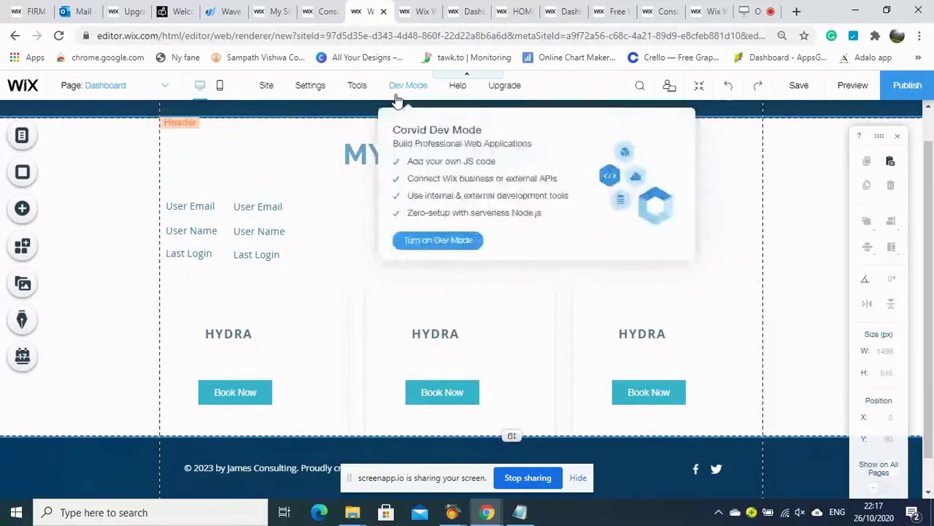
Step: Enable Dev Mode, dismiss the Corvid welcome, and collapse the code panel and Page Code list
left_click(410, 241)
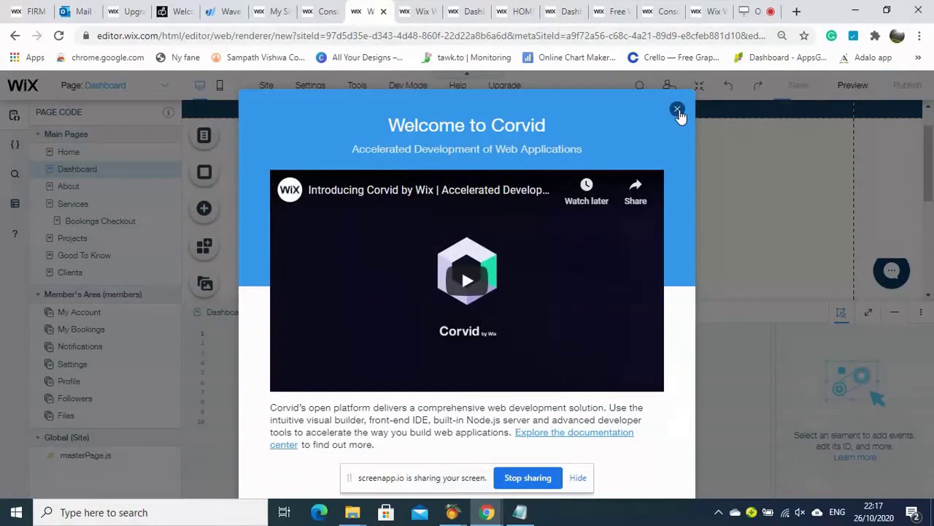
left_click(677, 111)
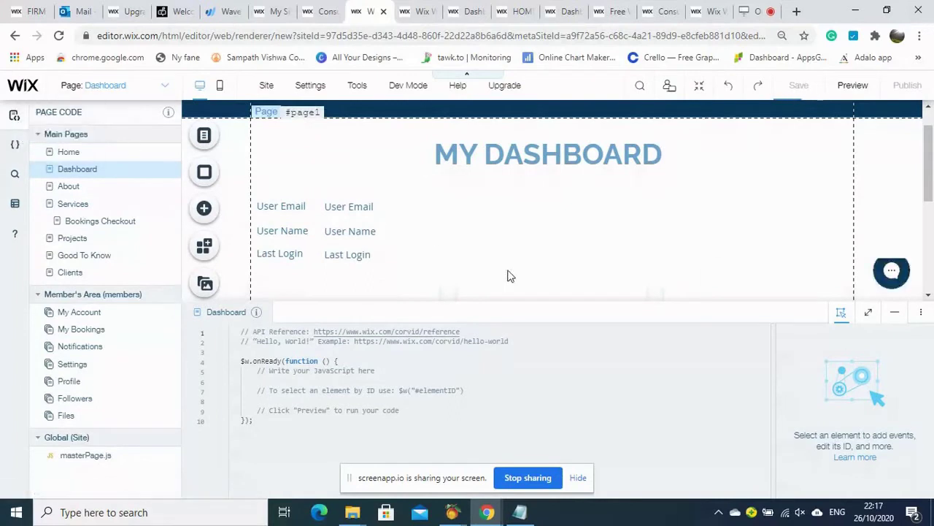
left_click(894, 312)
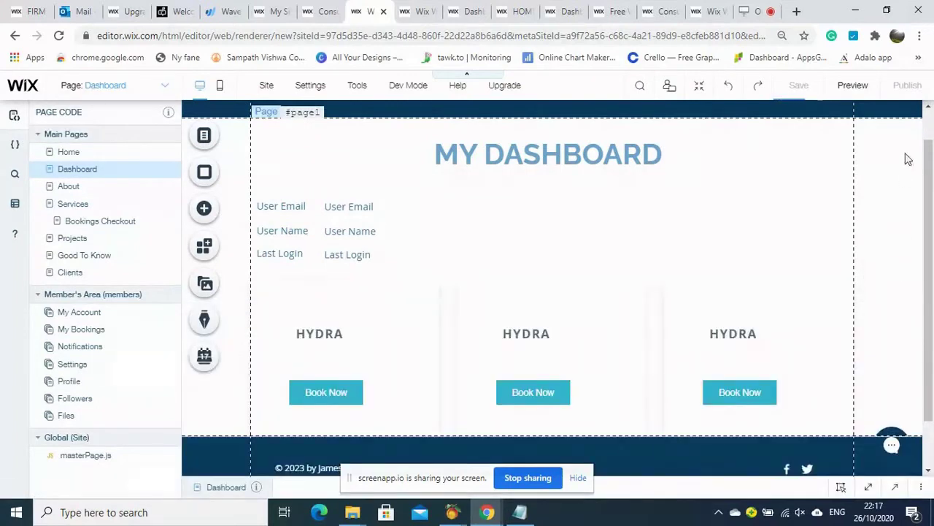
left_click(15, 119)
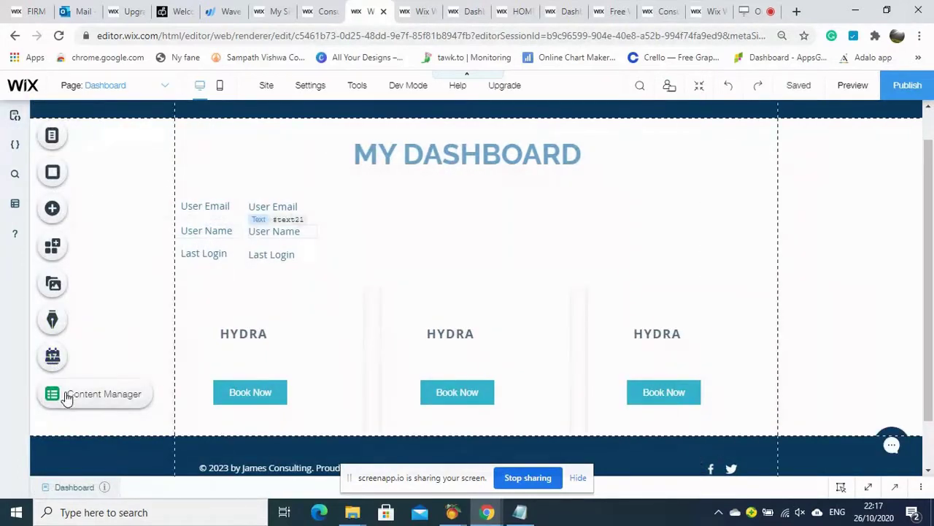
Step: Start a new content collection named Client Documents with its purpose set to Custom Use
left_click(66, 397)
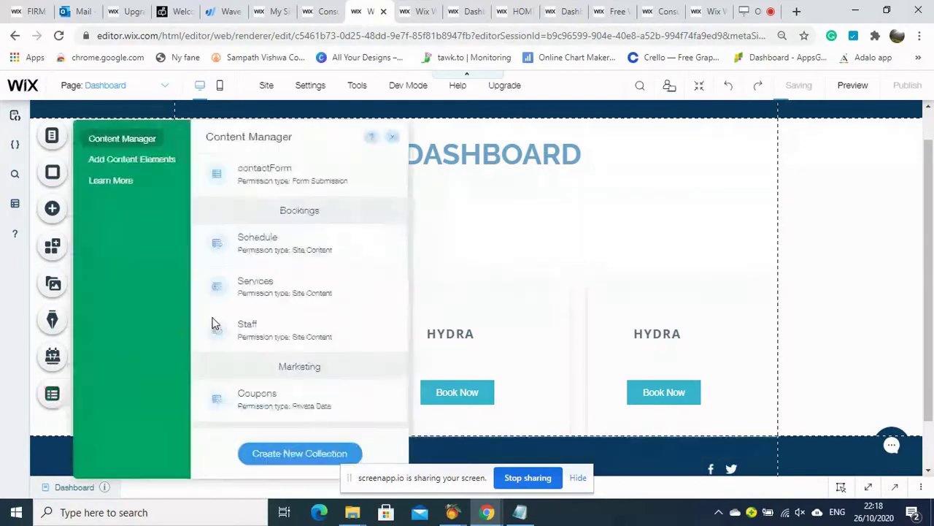
left_click(298, 454)
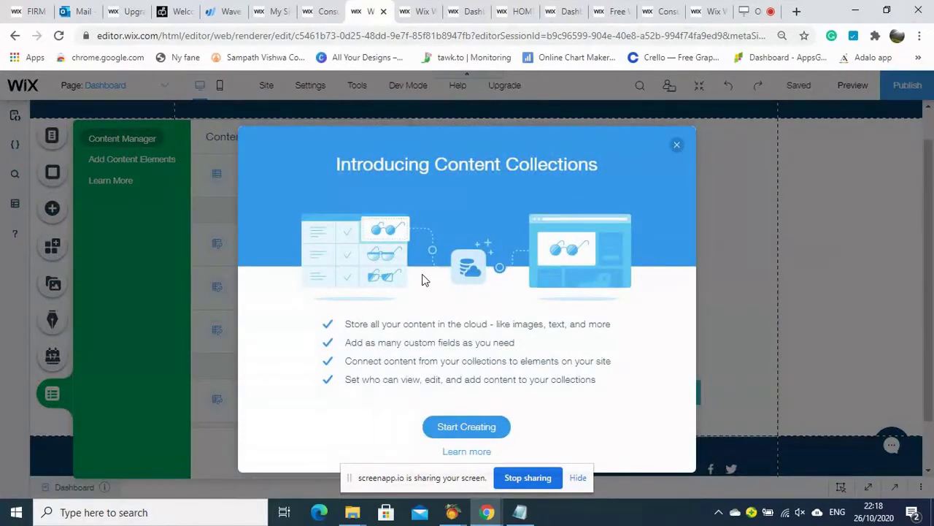
left_click(470, 430)
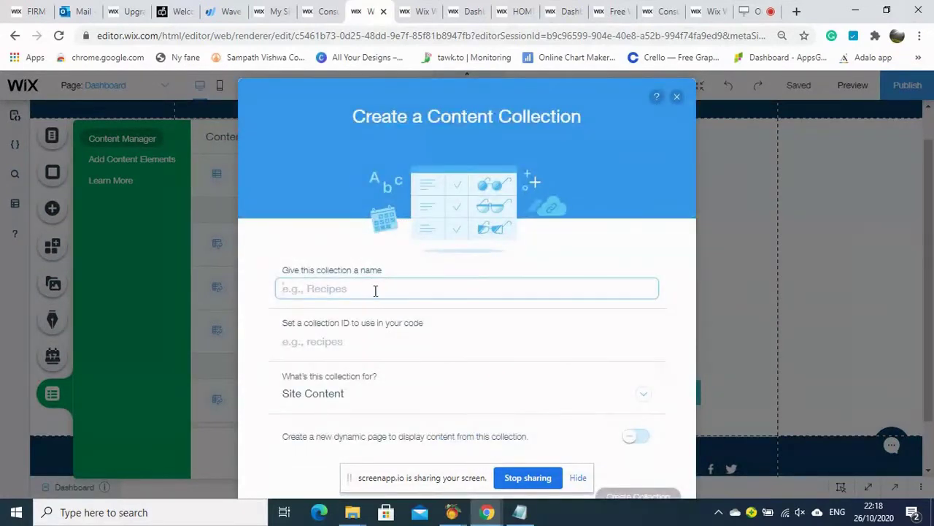
type("Client Documents")
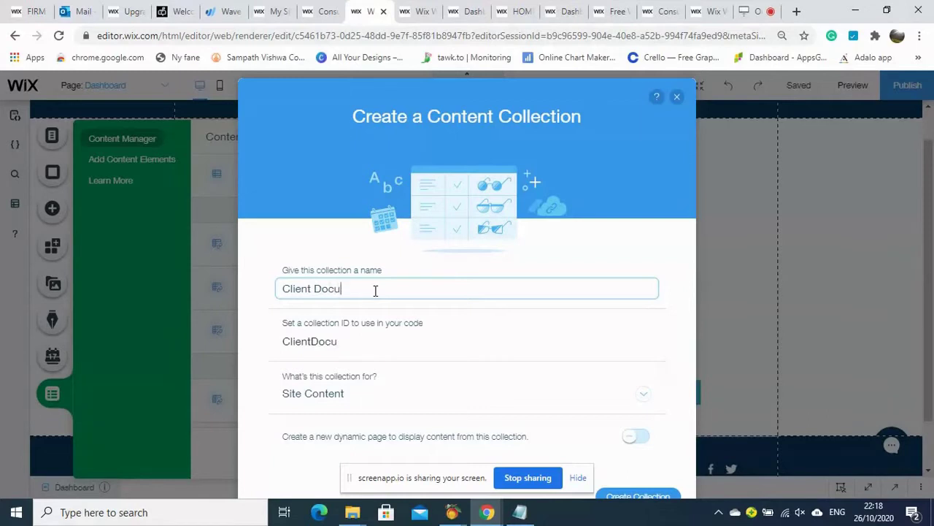
left_click(440, 401)
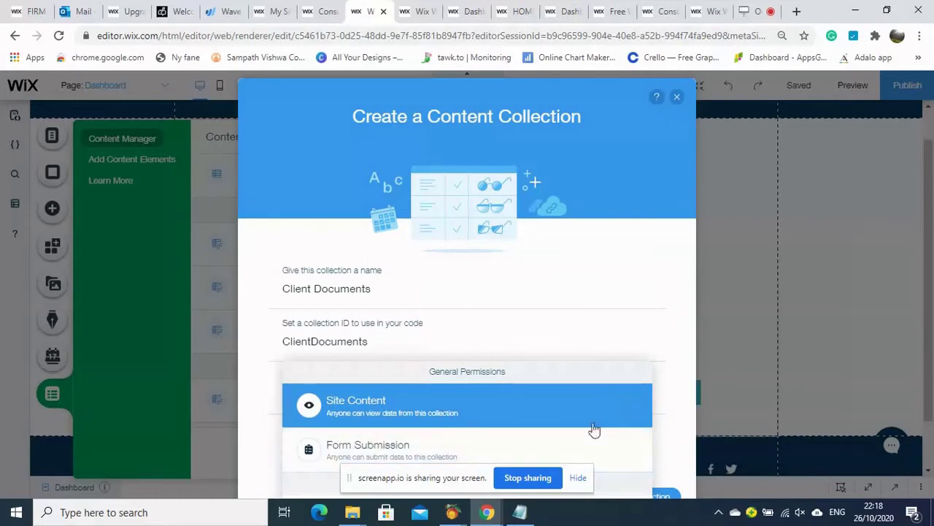
scroll(648, 486, "down", 1)
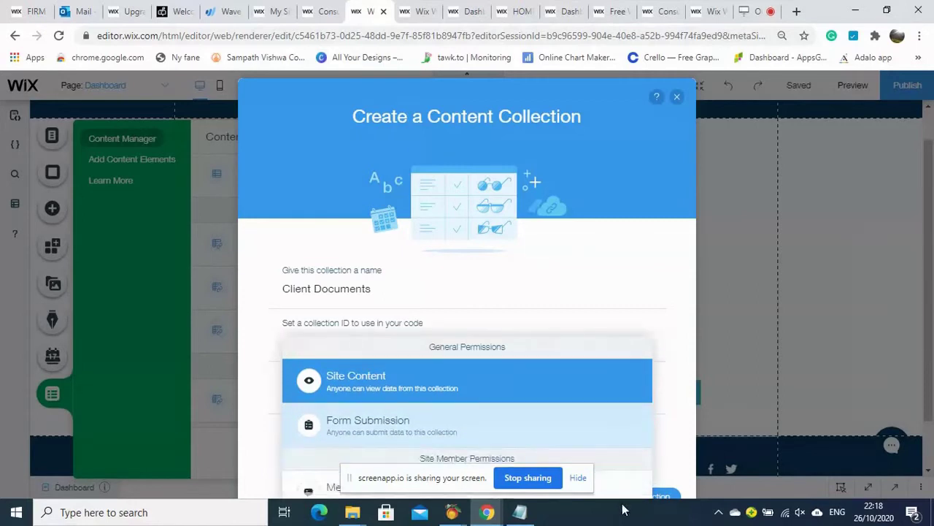
scroll(624, 496, "down", 5)
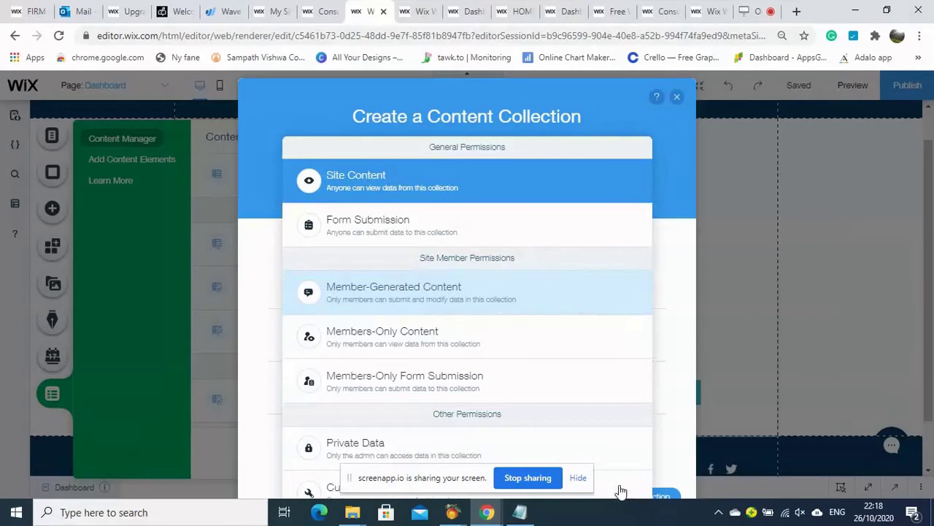
left_click(619, 491)
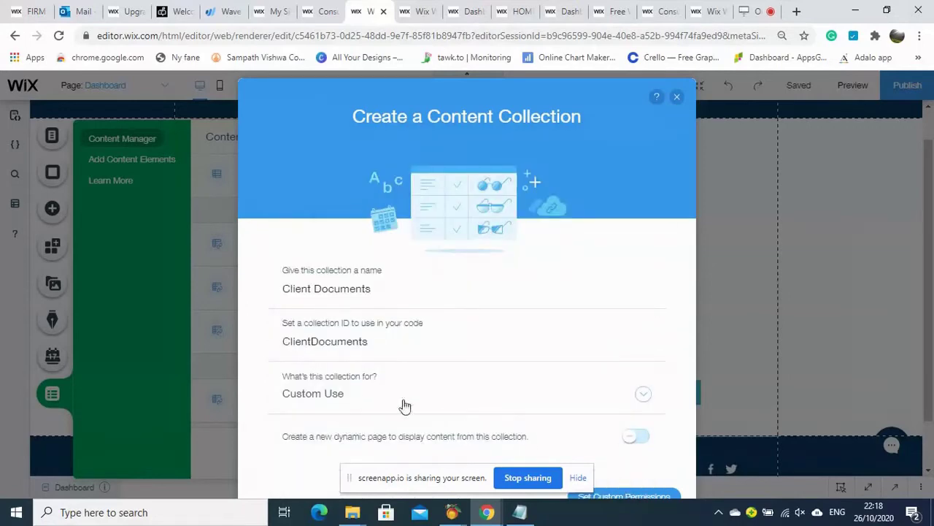
Step: Give Client Documents read access for Anyone, create/update/delete for Admin only, and create it
left_click(624, 496)
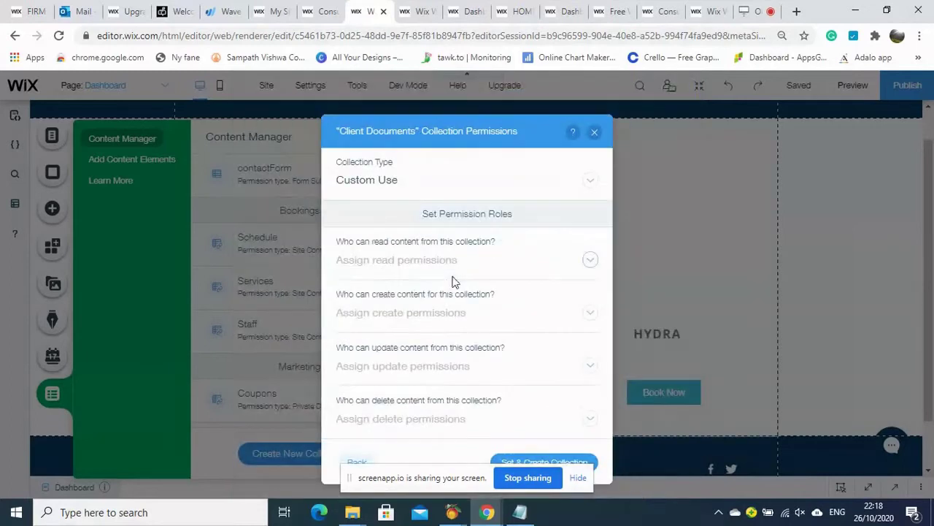
left_click(431, 261)
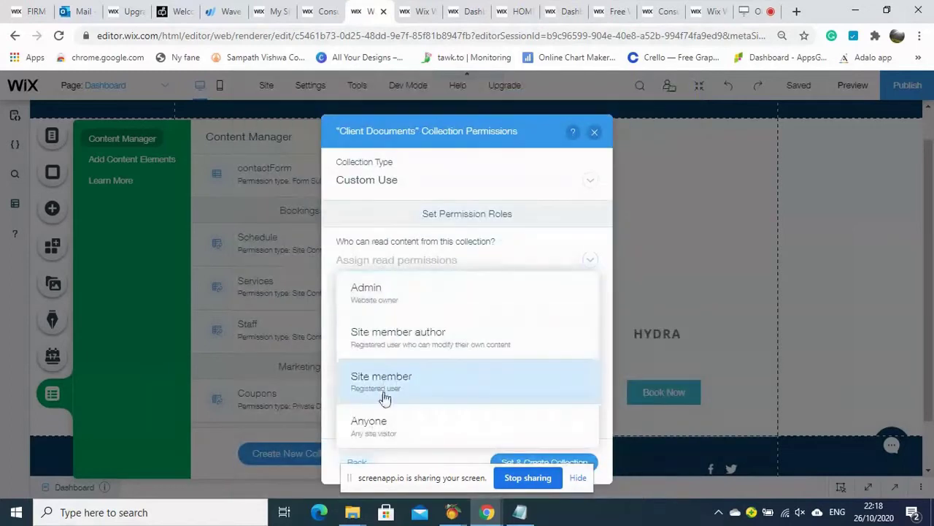
left_click(382, 430)
left_click(401, 313)
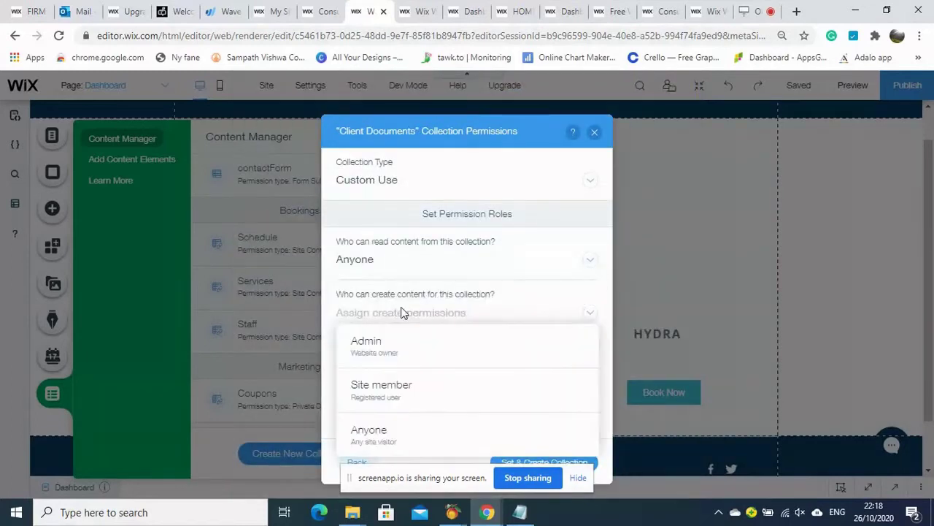
left_click(388, 343)
left_click(386, 366)
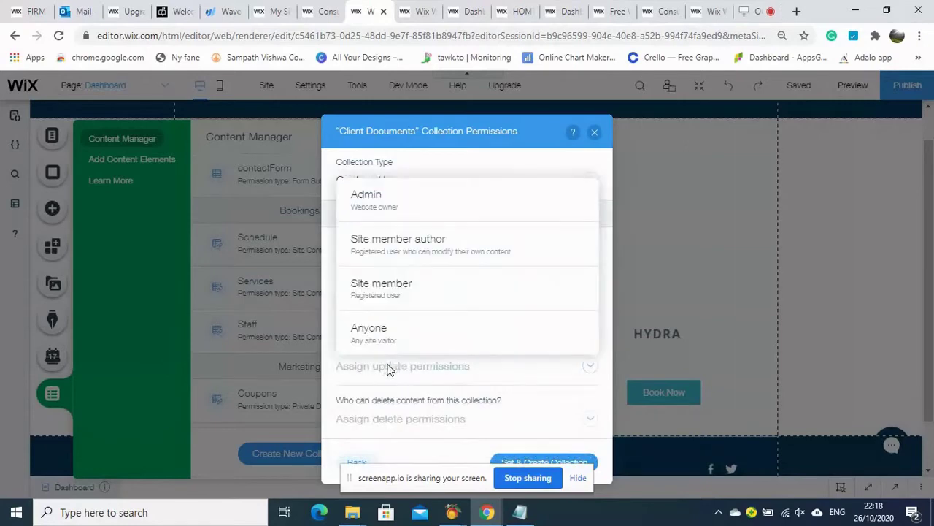
left_click(413, 197)
left_click(378, 423)
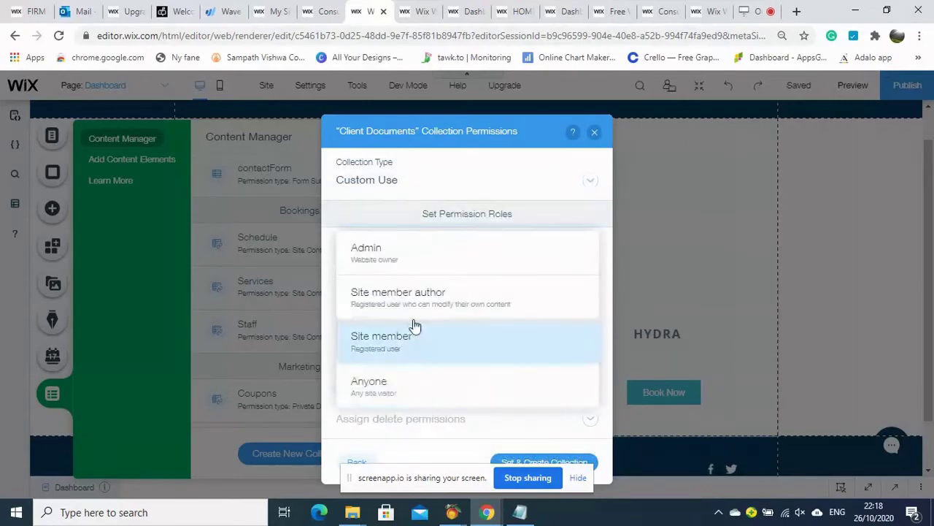
left_click(419, 267)
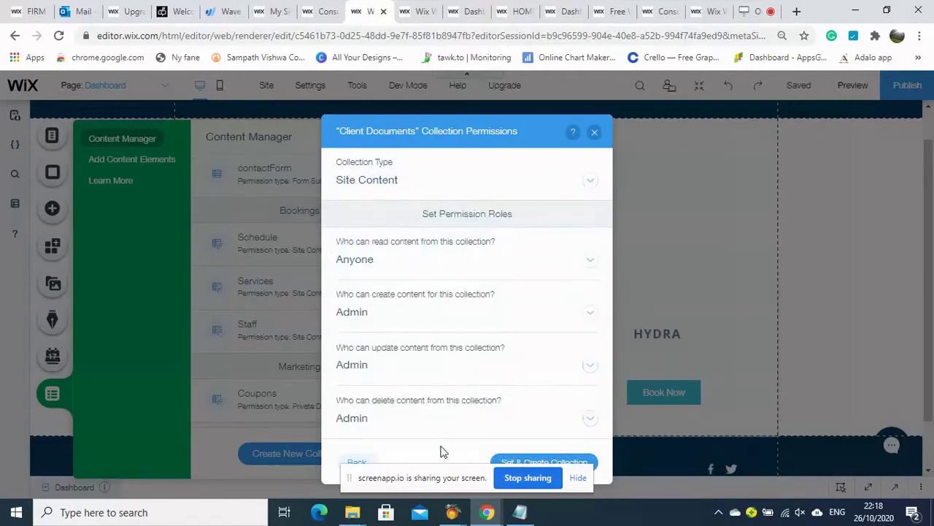
left_click(573, 461)
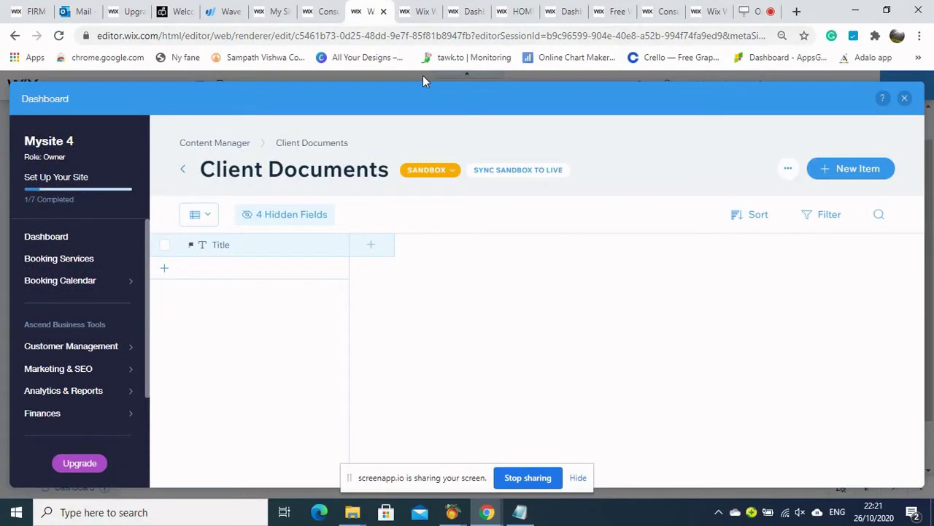
Step: Cancel the new field and return to the collections overview, scrolled to the Members collections
left_click(371, 248)
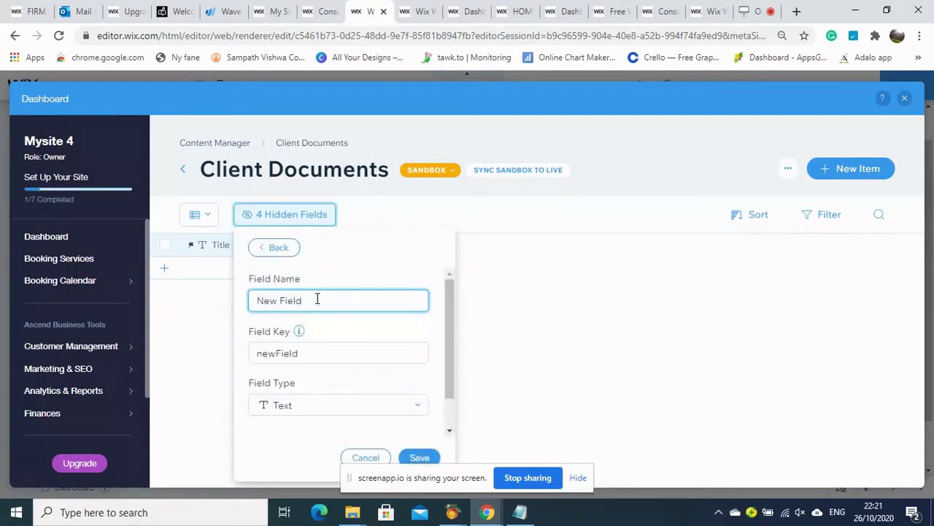
left_click(610, 293)
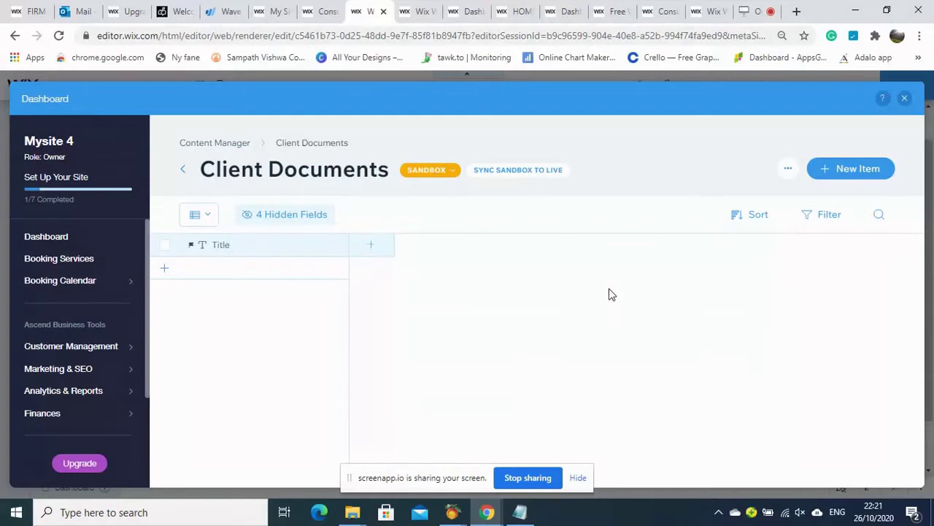
left_click(210, 143)
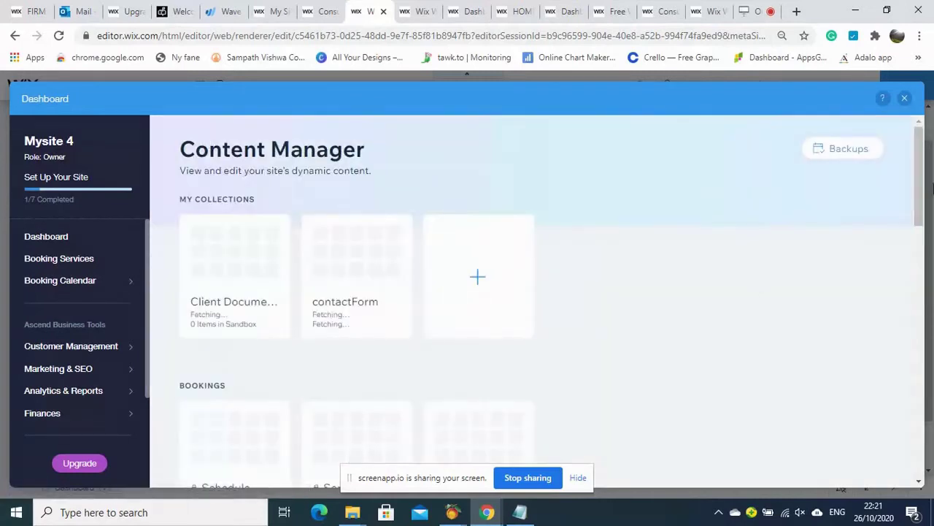
left_click_drag(924, 186, 931, 356)
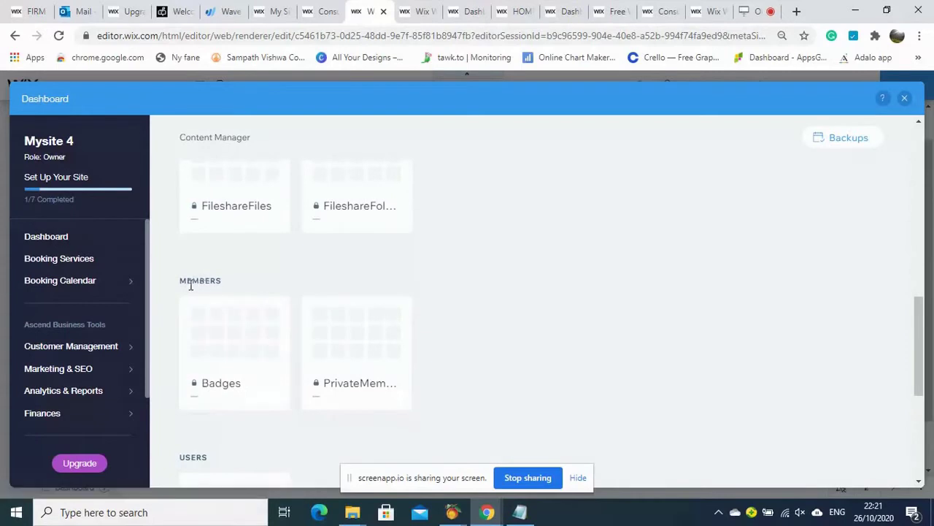
Step: Copy the loginEmail field key from the Login Email column properties in PrivateMembersData
left_click(354, 369)
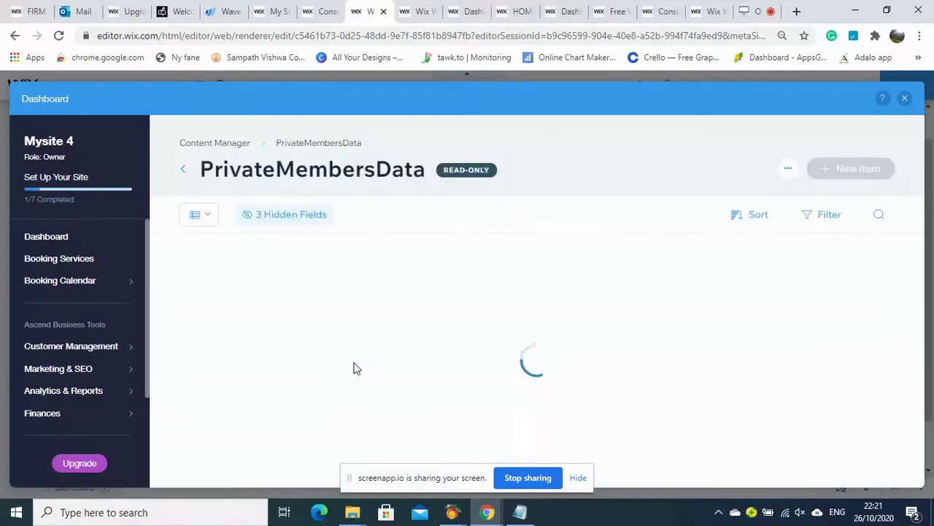
mouse_move(475, 171)
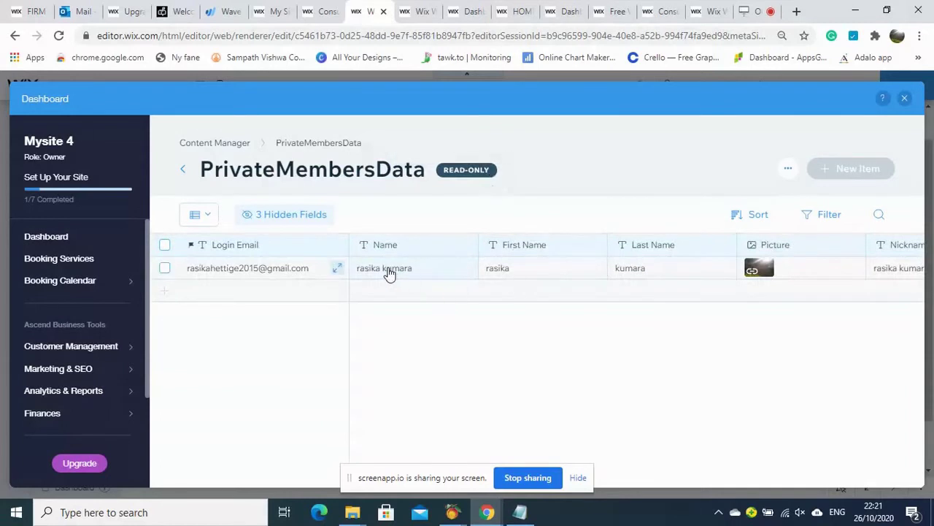
left_click(241, 246)
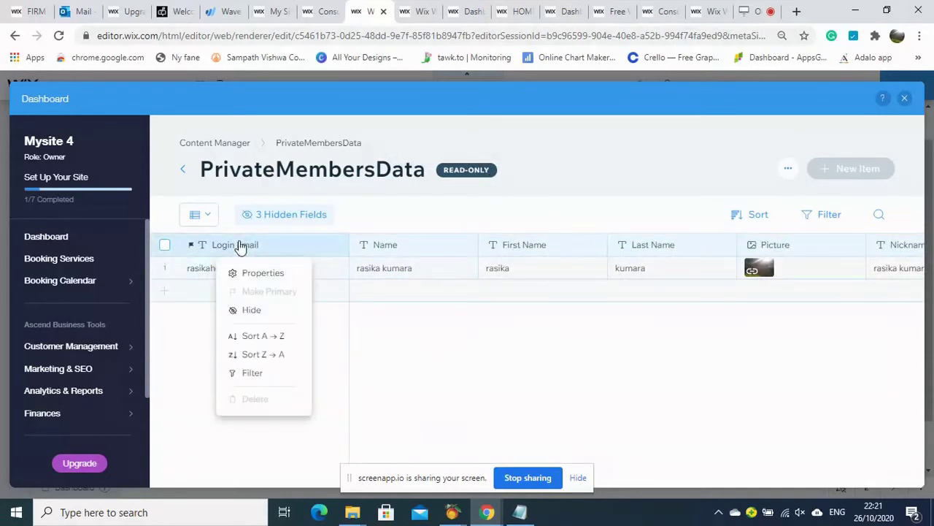
left_click(267, 279)
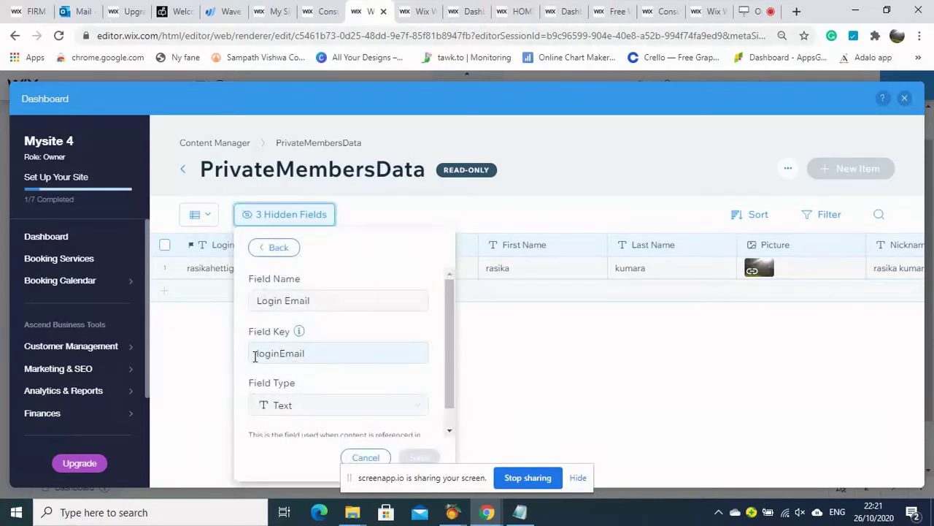
left_click_drag(304, 353, 214, 348)
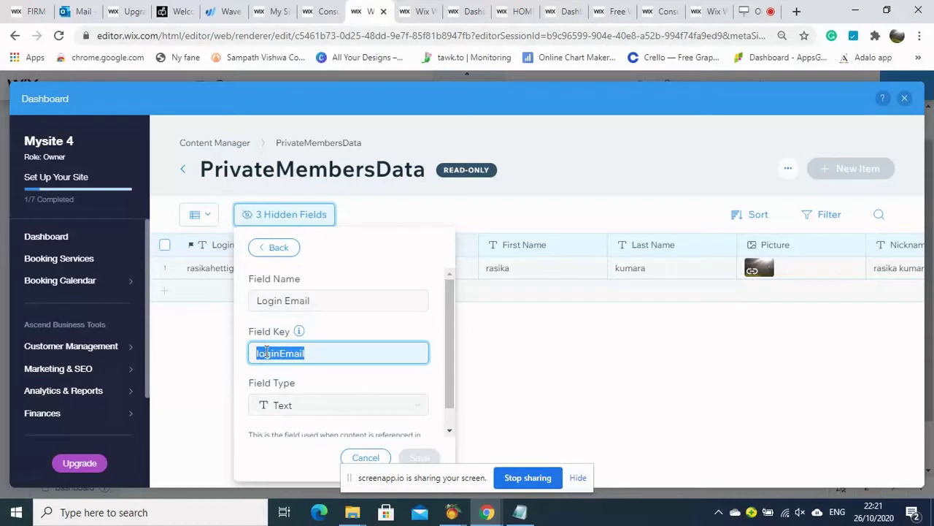
right_click(266, 352)
left_click(298, 362)
Step: Close the Login Email properties and fields list, returning to the Content Manager overview
left_click_drag(450, 343, 448, 301)
left_click(270, 248)
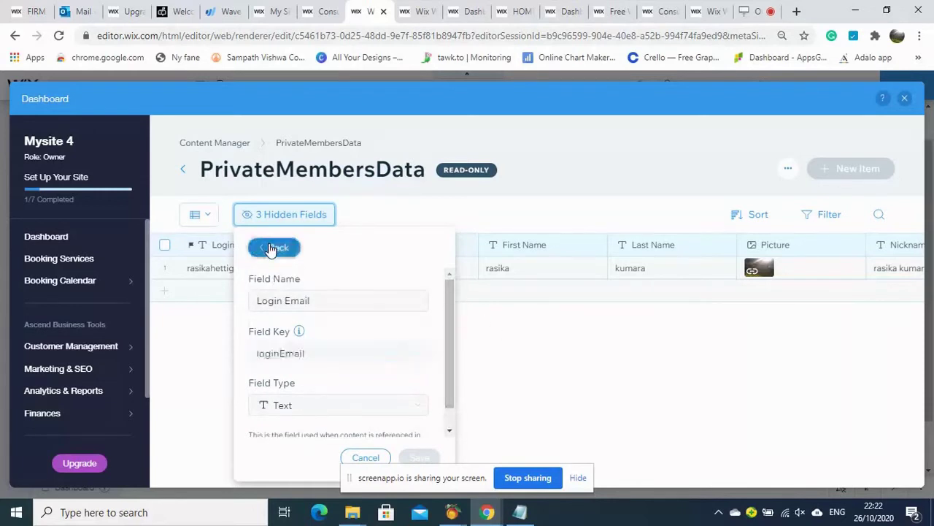
left_click(825, 189)
left_click(240, 144)
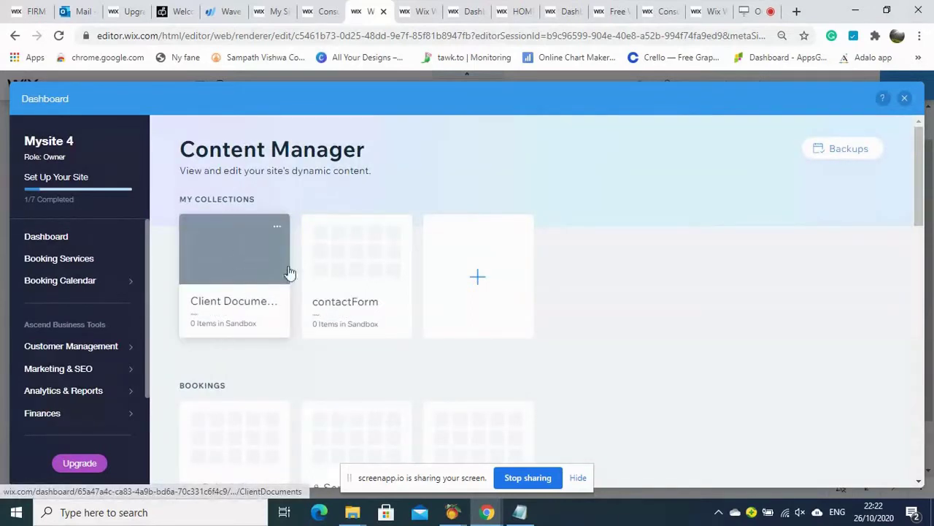
Step: Add a field named User Email to Client Documents with the pasted field key loginEmail
left_click(227, 264)
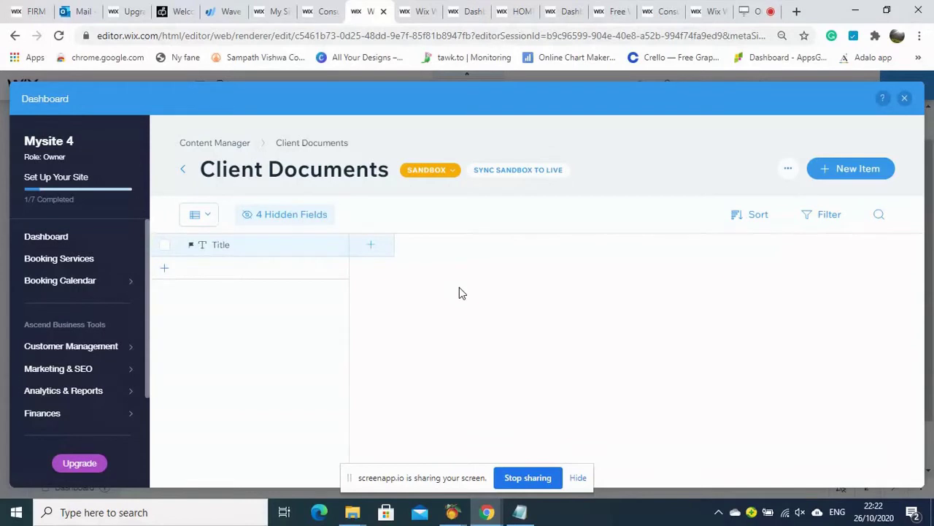
left_click(372, 244)
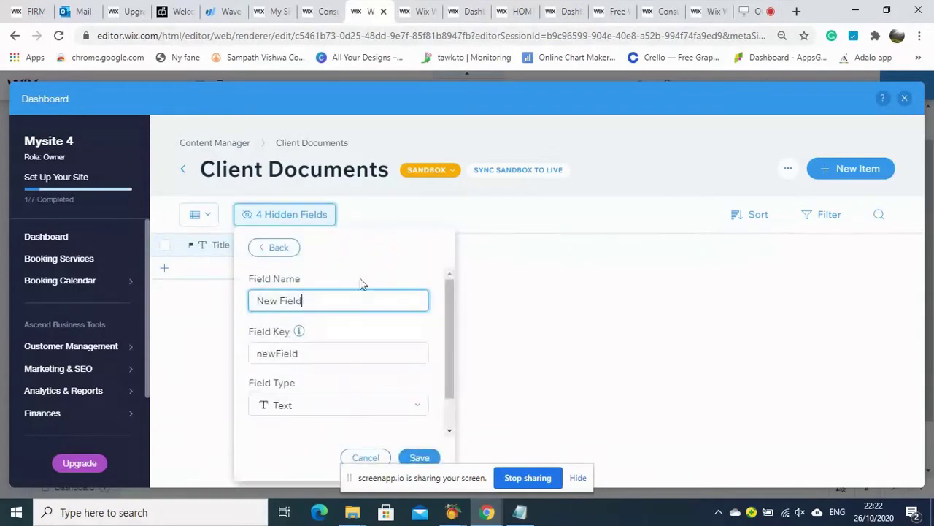
left_click_drag(321, 300, 217, 302)
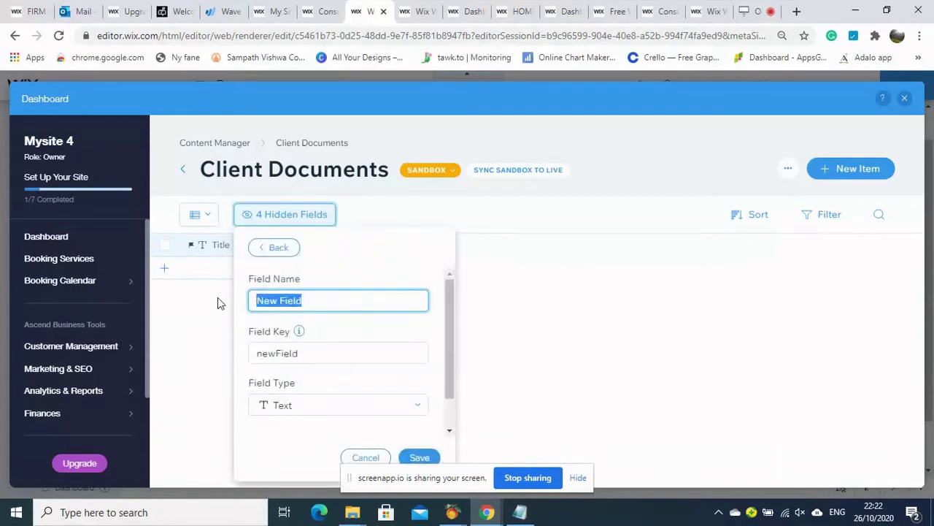
type("Email")
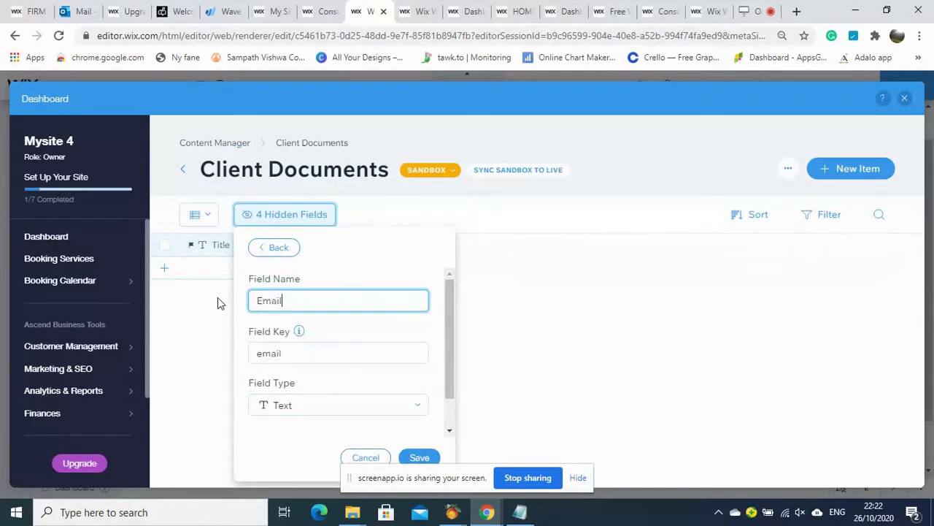
left_click_drag(292, 353, 207, 363)
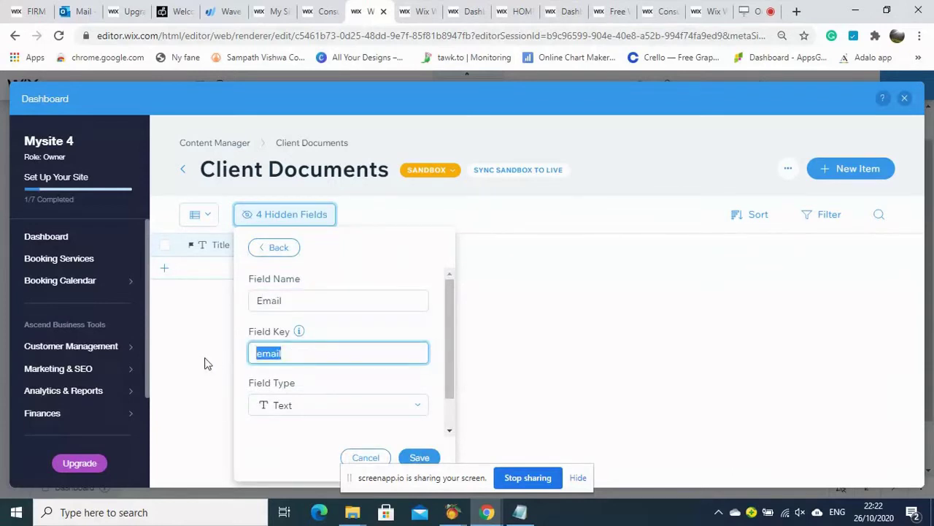
right_click(259, 353)
left_click(296, 188)
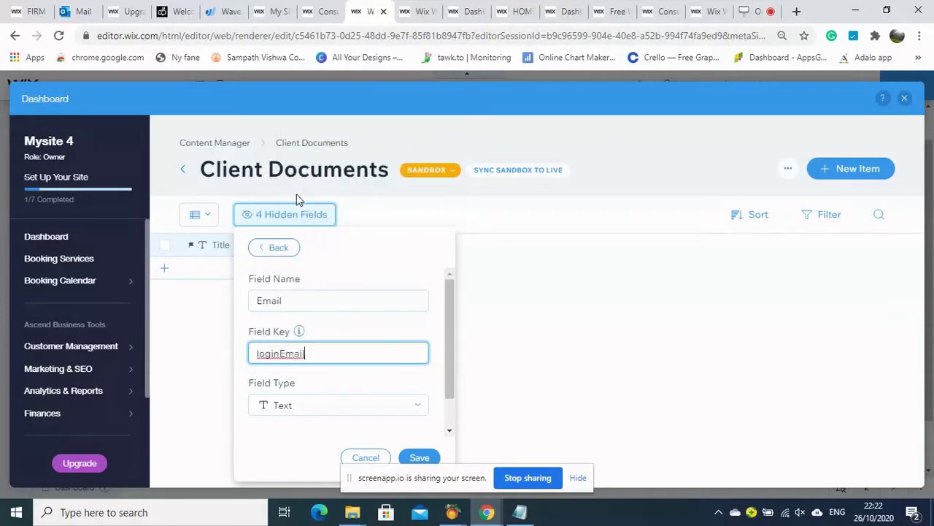
left_click(349, 307)
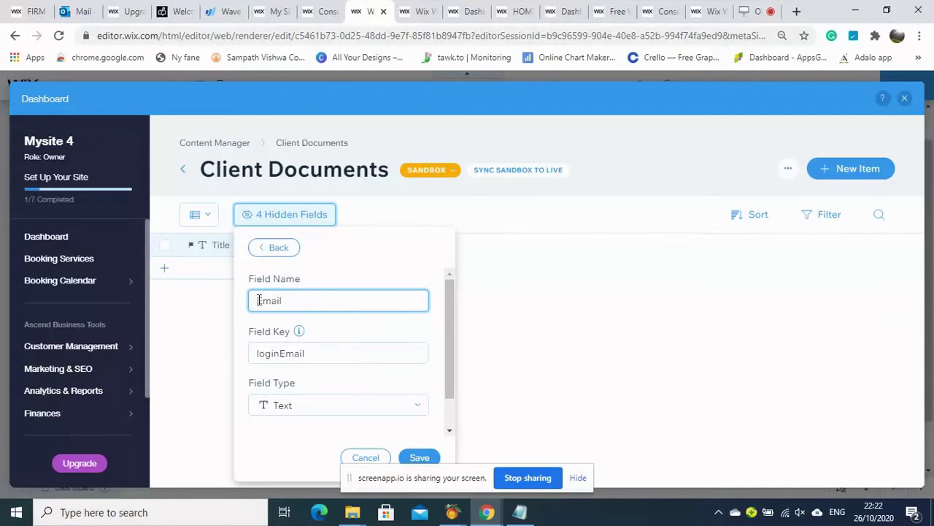
left_click(258, 300)
type("User")
Step: Make User Email a Reference field pointing to PrivateMembersData and save it
scroll(450, 362, "down", 1)
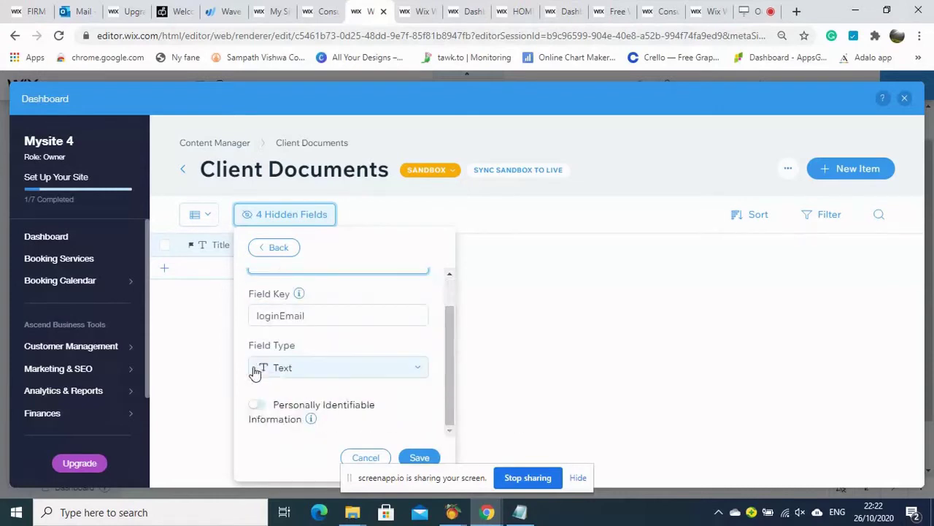
left_click(329, 370)
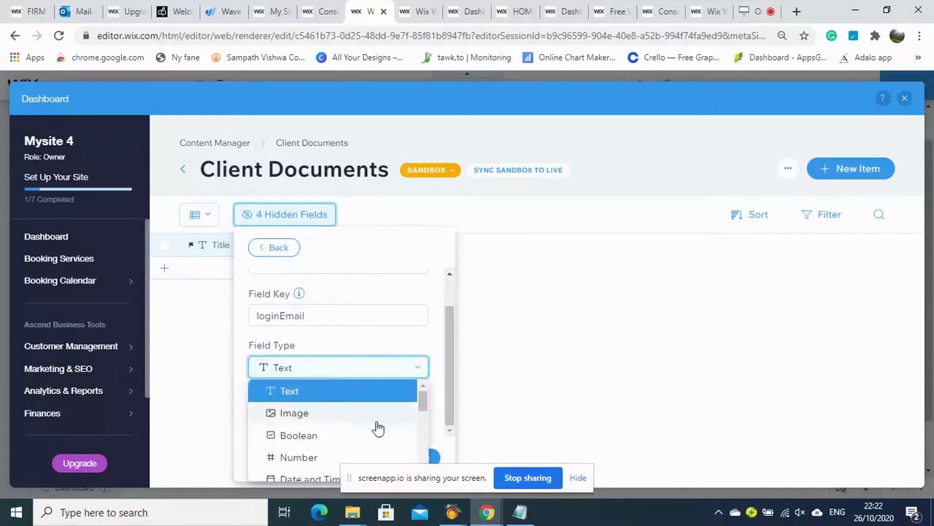
left_click_drag(421, 402, 424, 434)
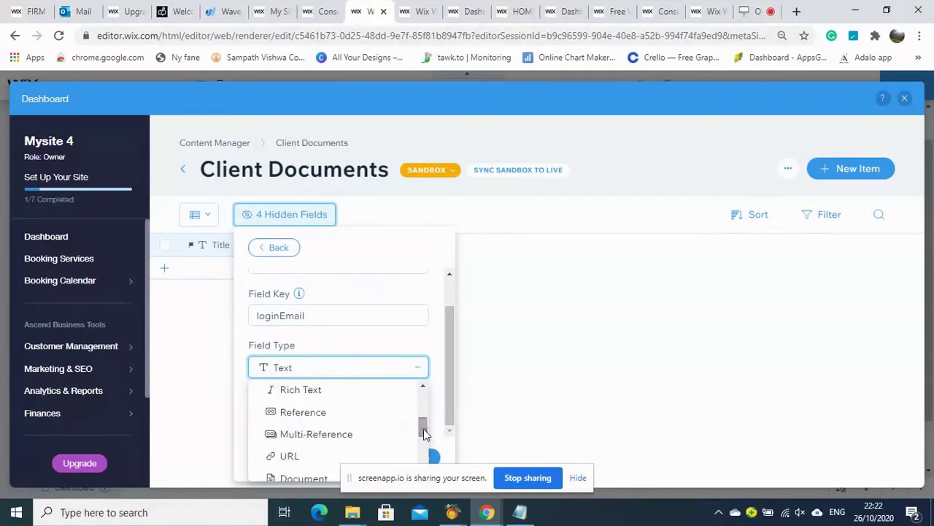
left_click(337, 413)
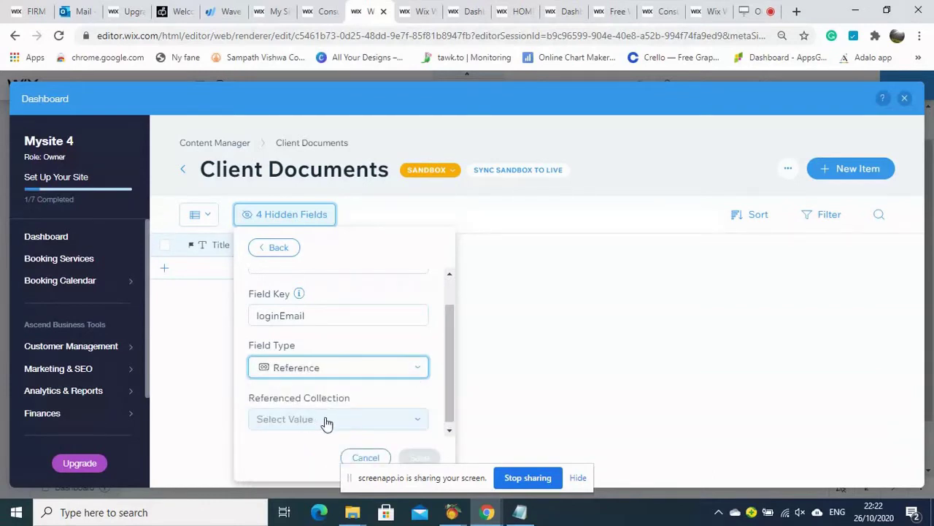
left_click(326, 422)
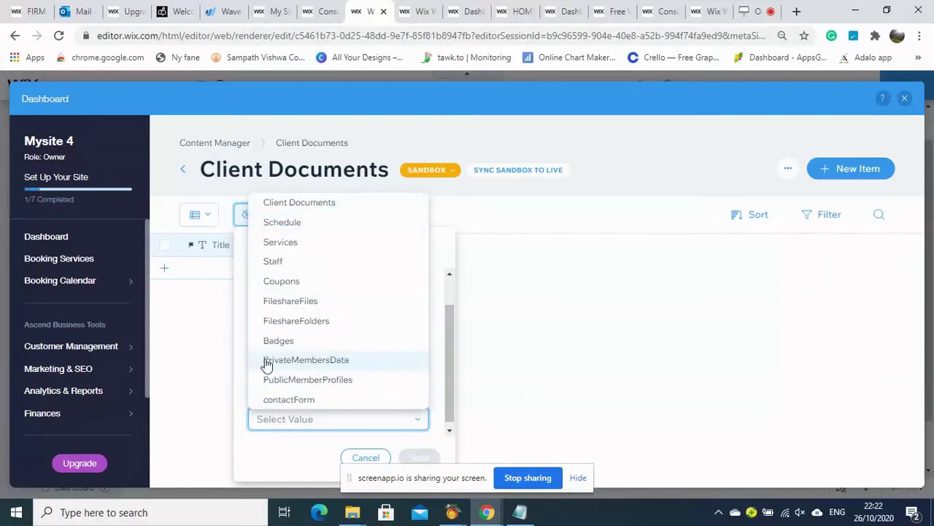
left_click(365, 359)
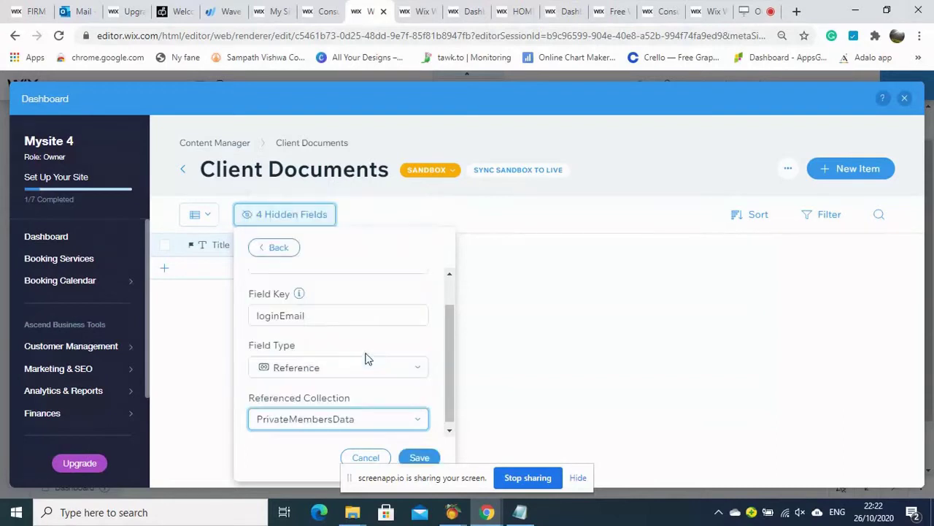
left_click(419, 457)
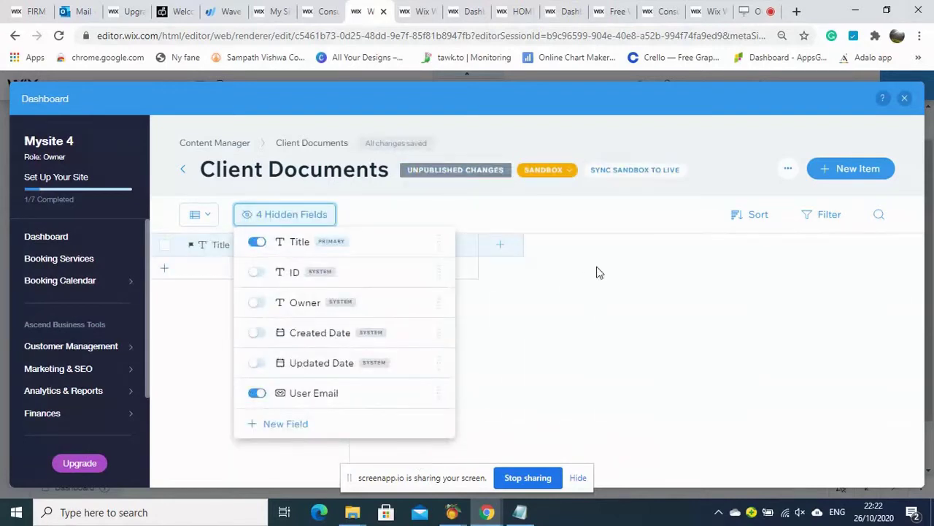
left_click(508, 249)
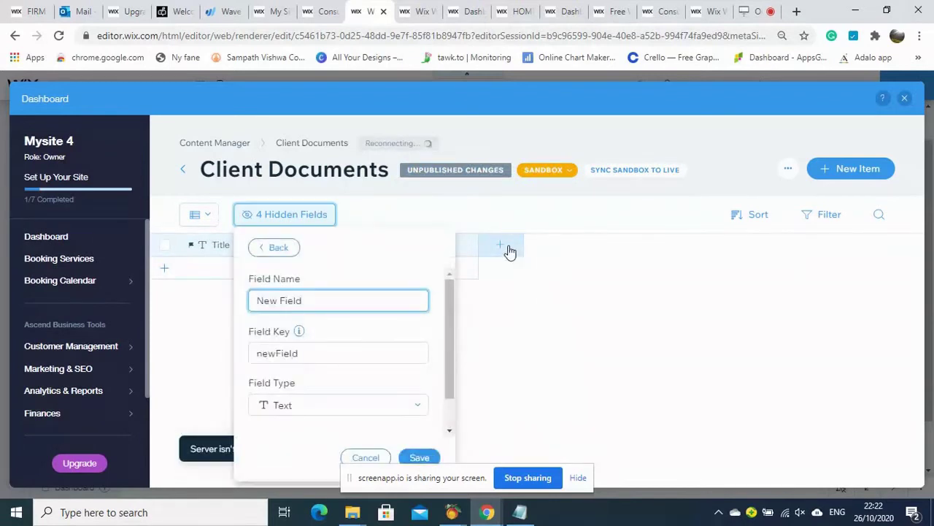
Step: Save a new text field named Document Name in Client Documents
left_click_drag(335, 306, 216, 315)
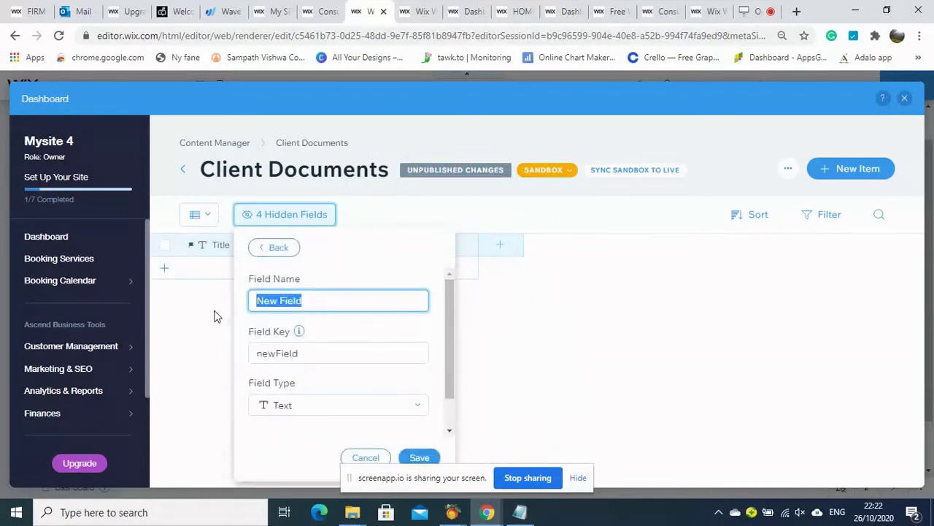
type("Document Name")
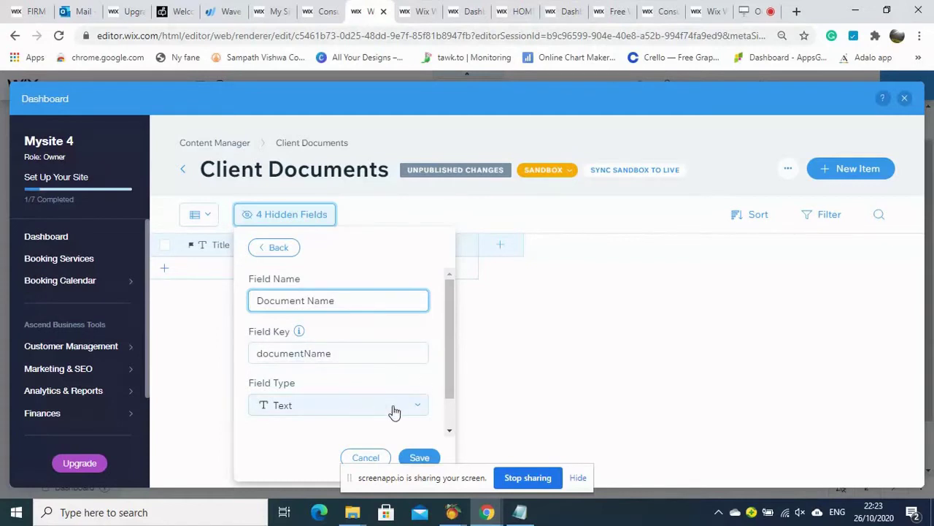
left_click(419, 457)
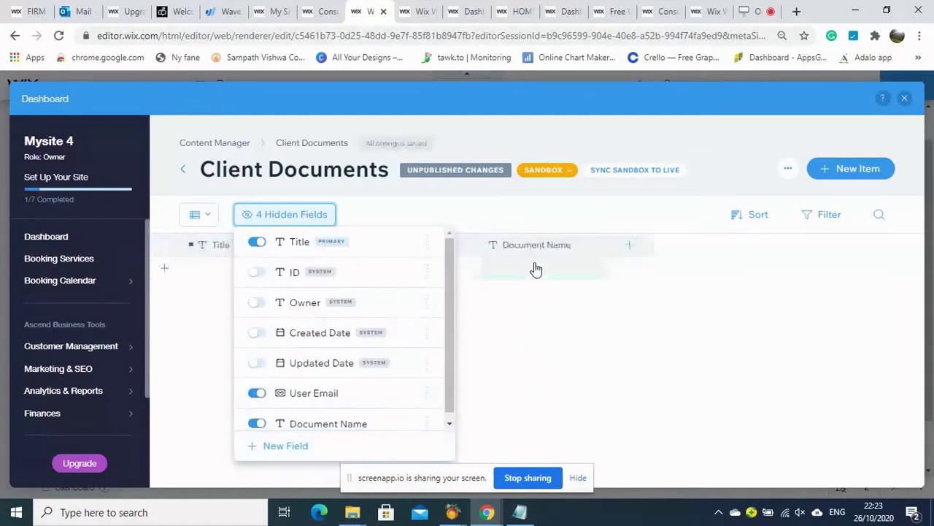
Step: Add a Document-type field named Document, save it, and close the fields list
left_click(628, 245)
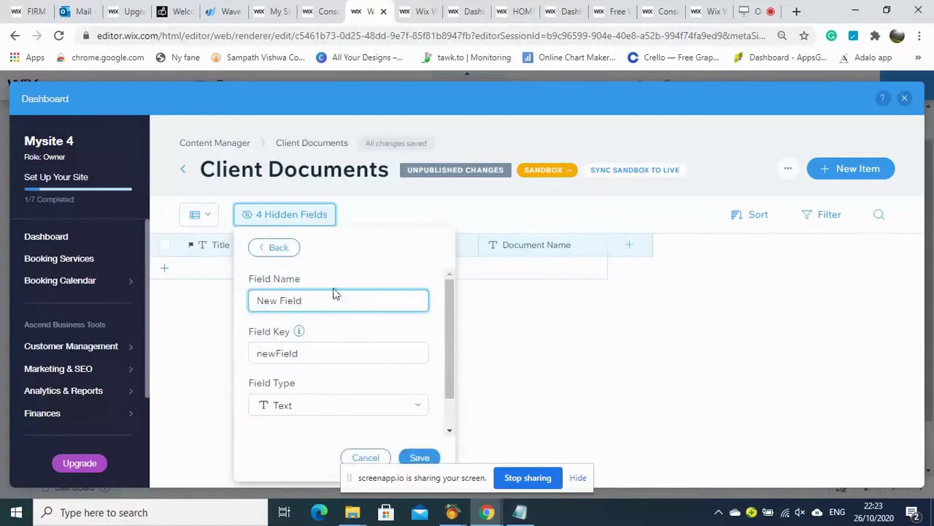
left_click_drag(311, 296, 209, 307)
type("Documen")
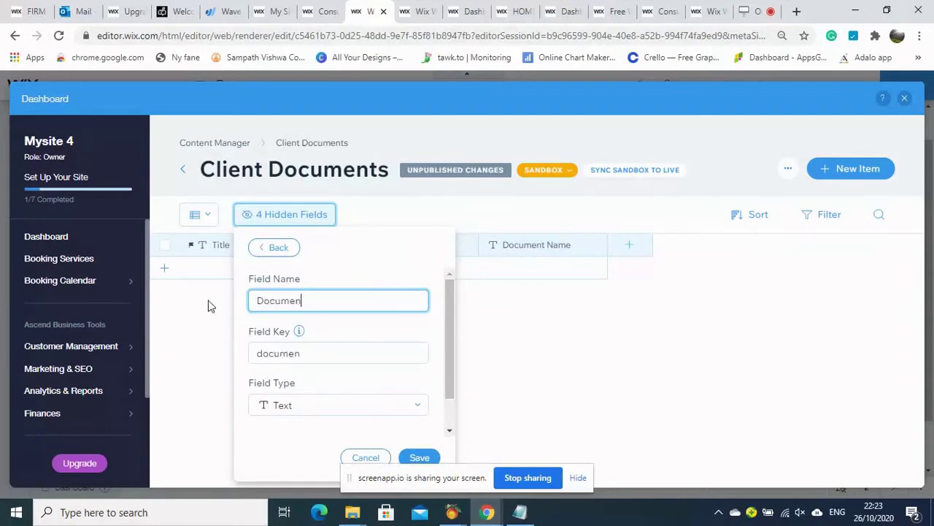
type("t")
left_click(343, 408)
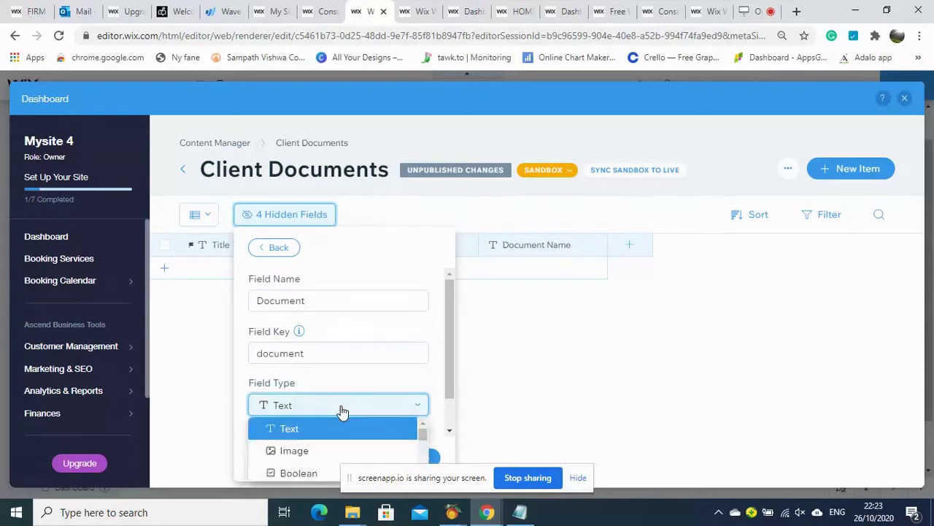
scroll(424, 434, "down", 5)
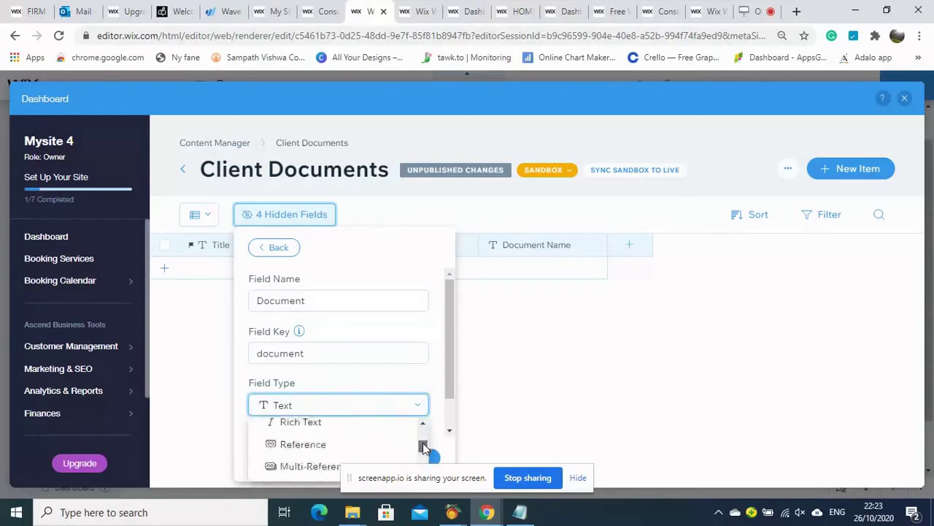
scroll(423, 449, "up", 2)
scroll(424, 449, "down", 3)
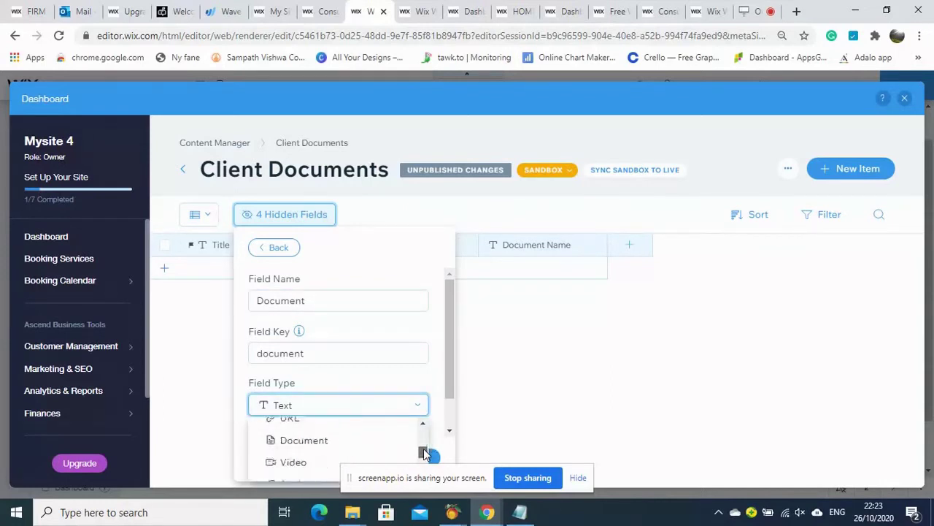
left_click(329, 445)
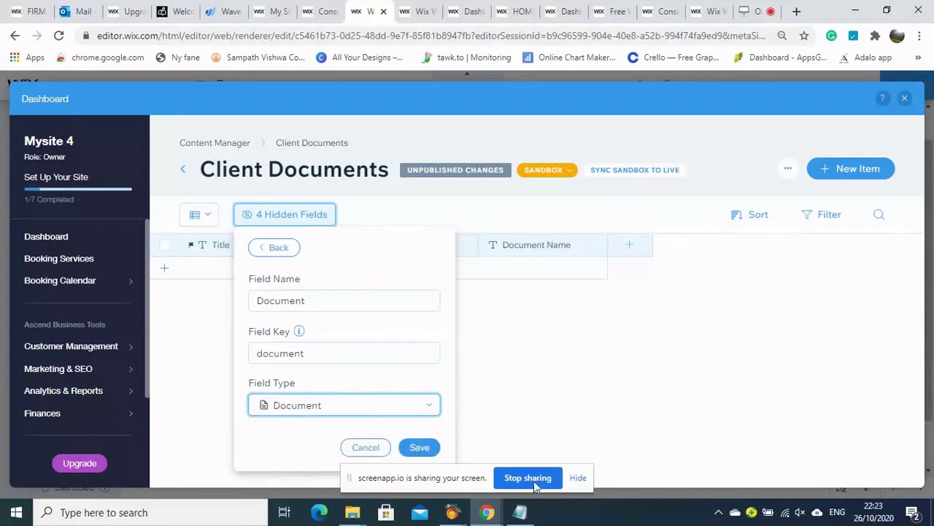
left_click(578, 480)
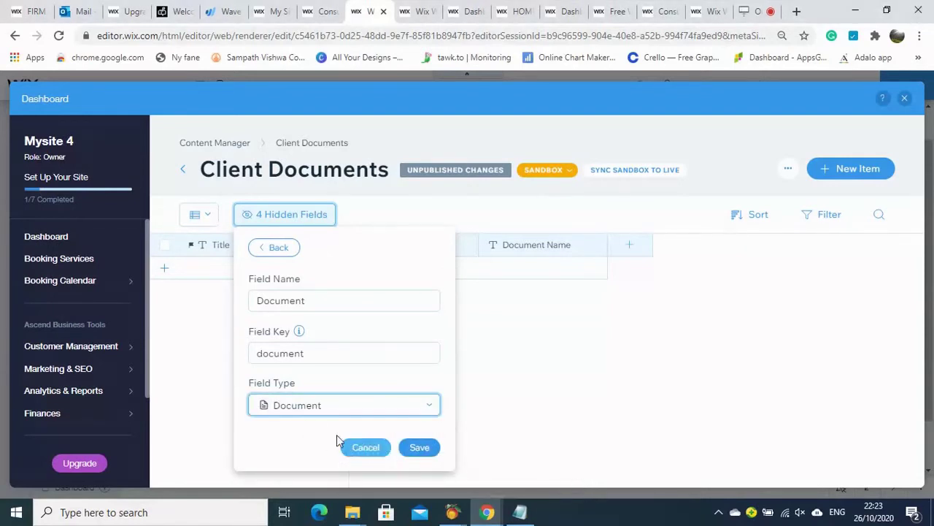
left_click(420, 448)
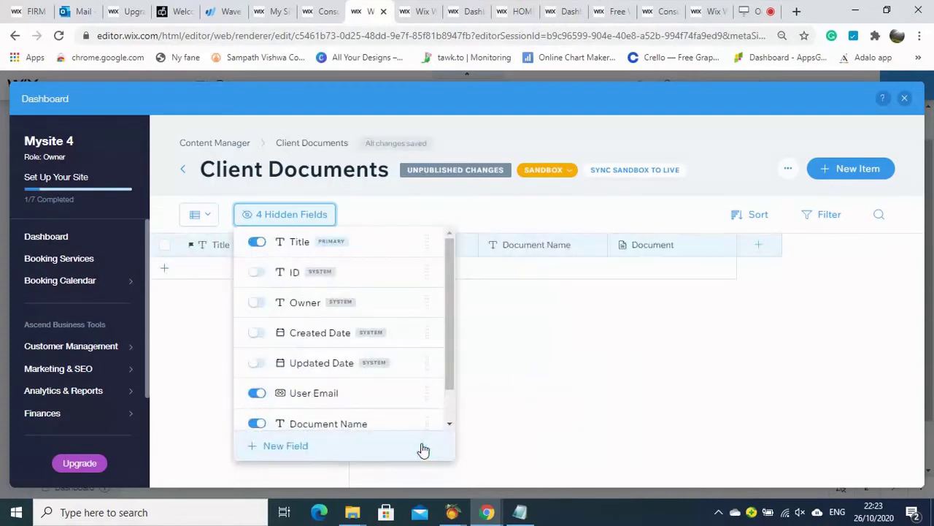
left_click(699, 364)
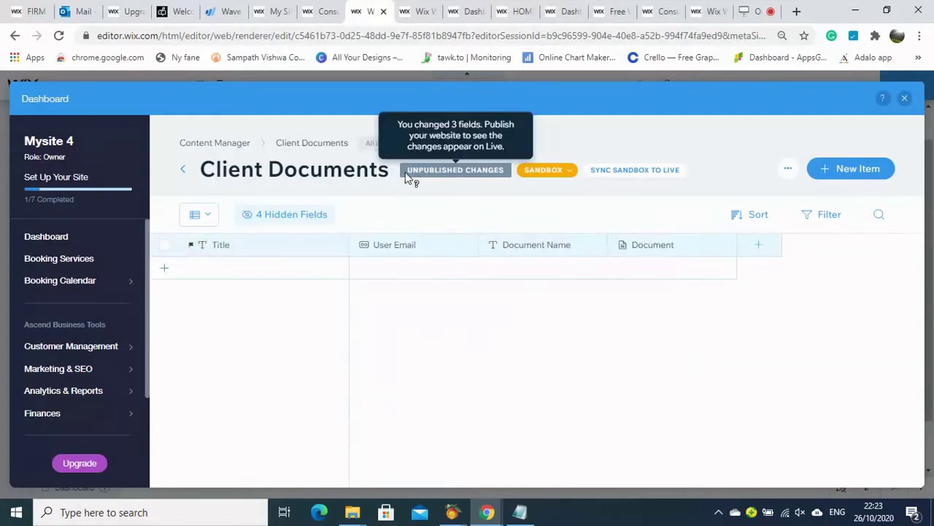
Step: Add an item with Document Name 'Business Registration' and open the file chooser for its Document
left_click(502, 267)
left_click(494, 268)
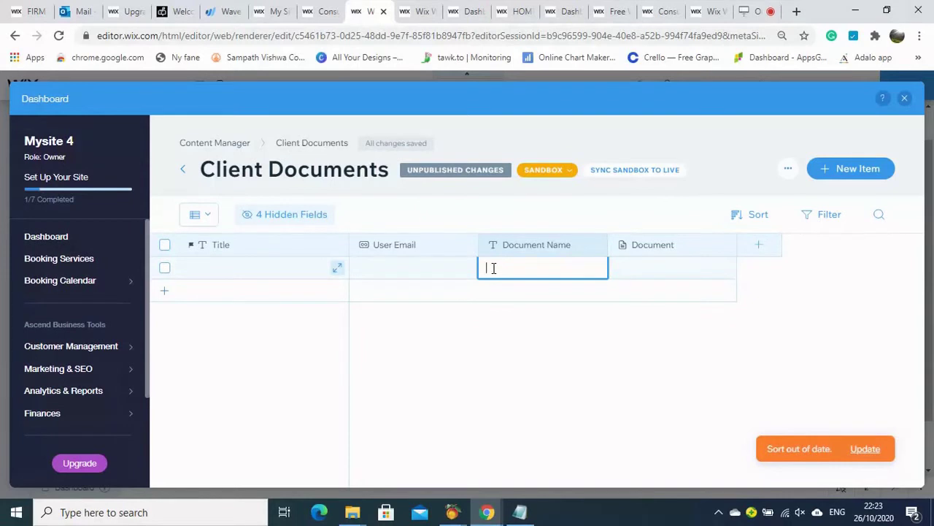
type("Busin")
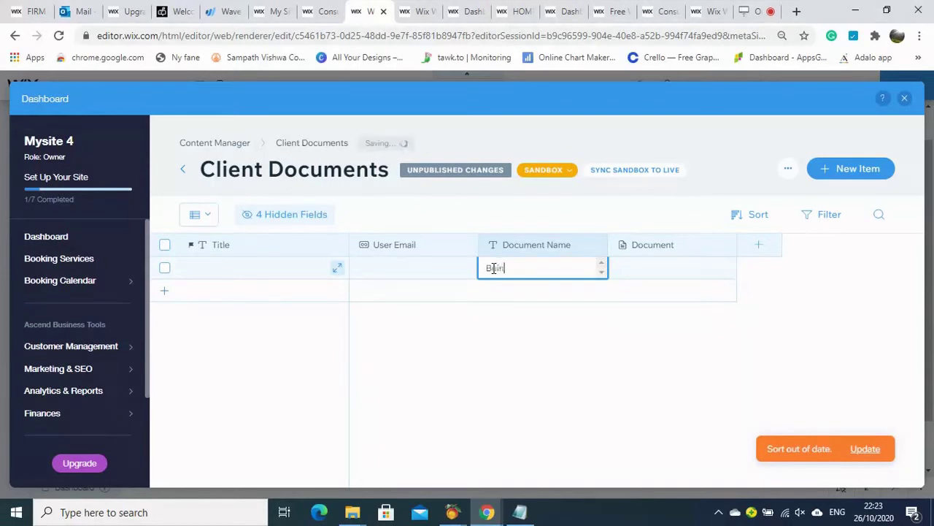
type("es")
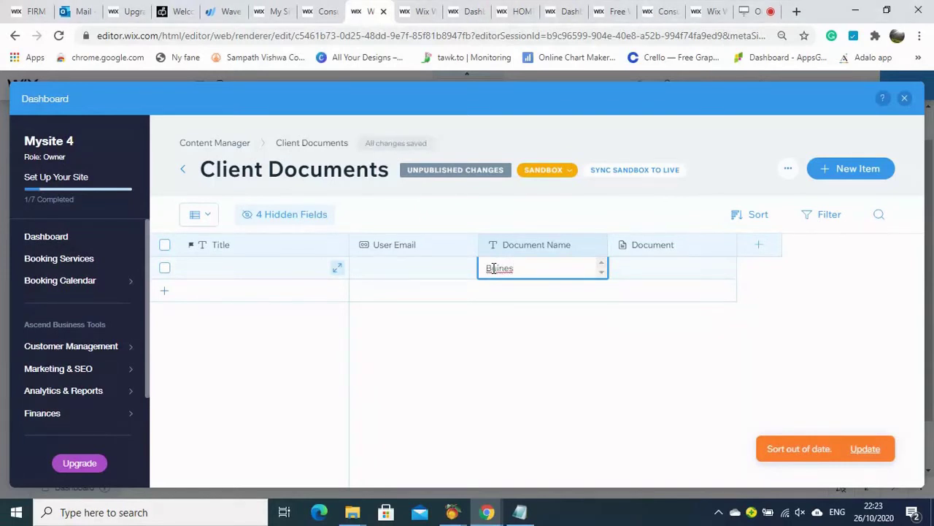
key("BackSpace")
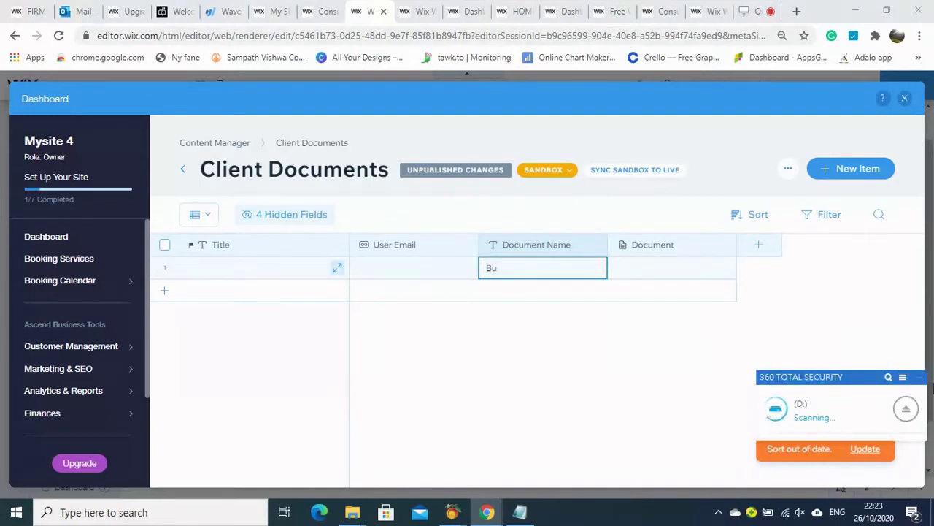
left_click(919, 377)
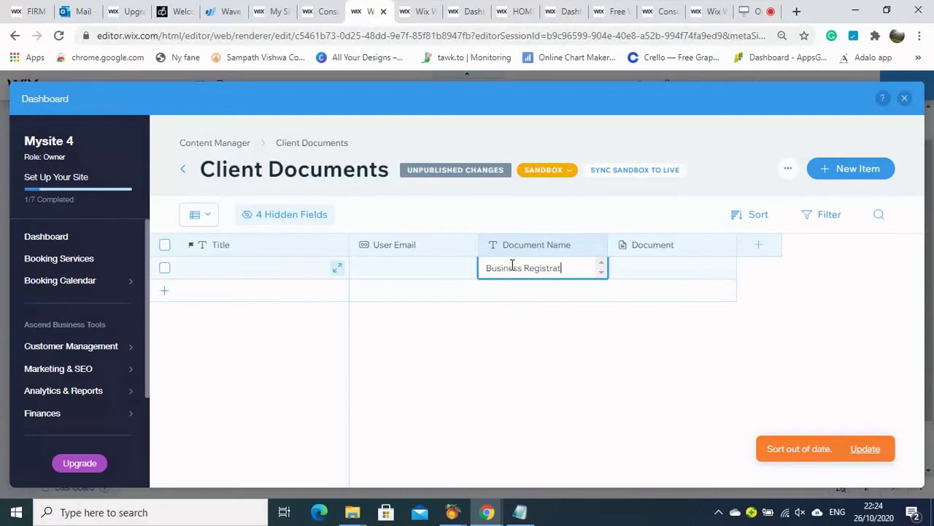
left_click(655, 269)
left_click(630, 270)
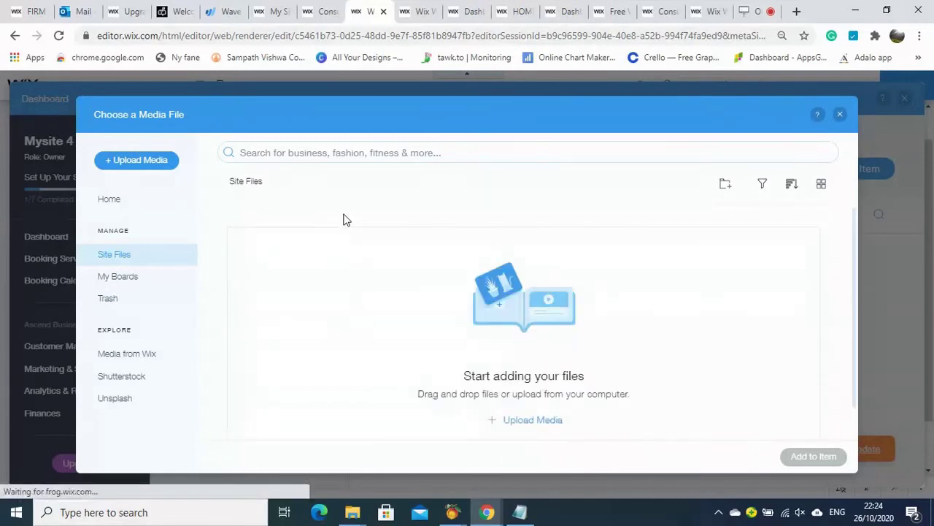
Step: Upload RECEIPTS.CSV from the computer and attach it as the Business Registration item's document
left_click(146, 160)
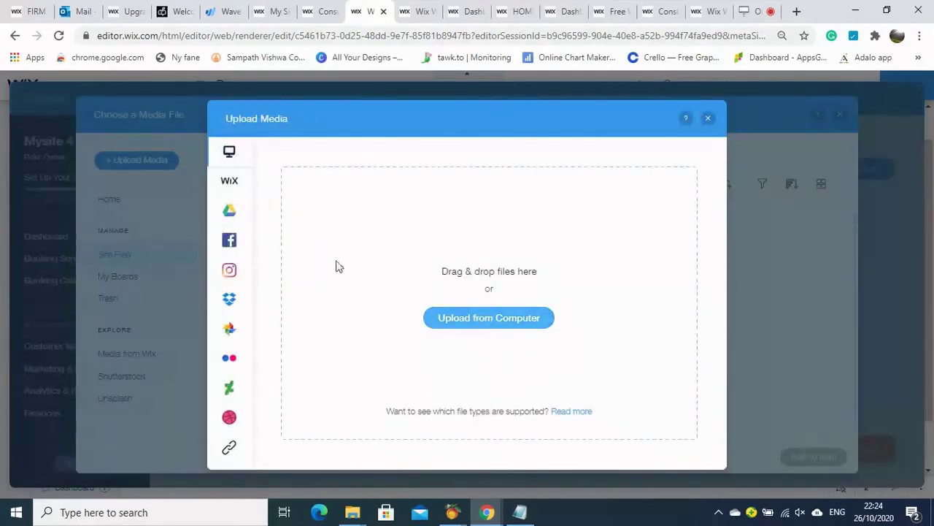
left_click(296, 239)
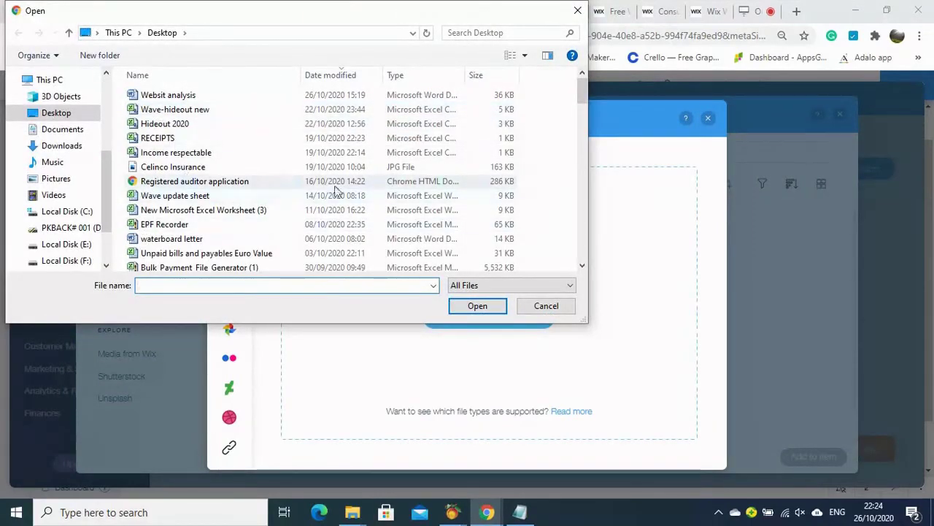
left_click_drag(582, 101, 588, 193)
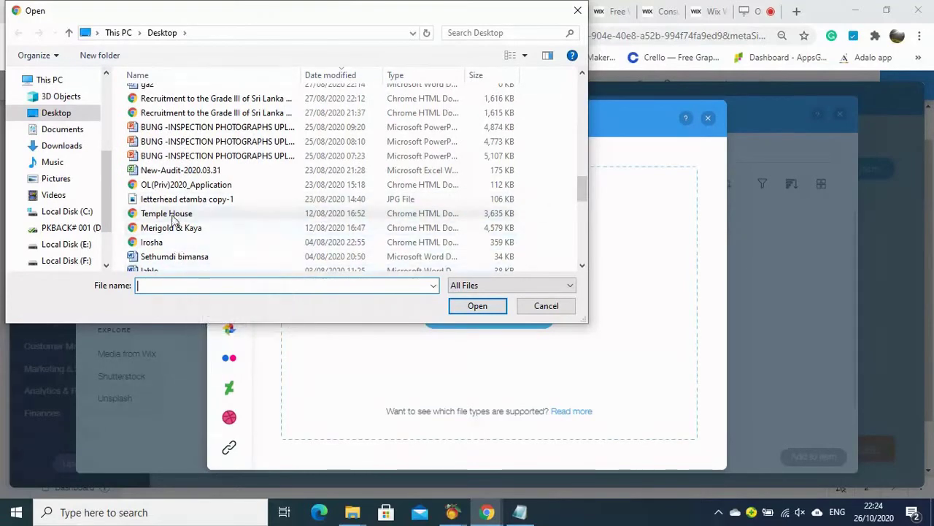
left_click_drag(581, 197, 583, 81)
left_click(139, 137)
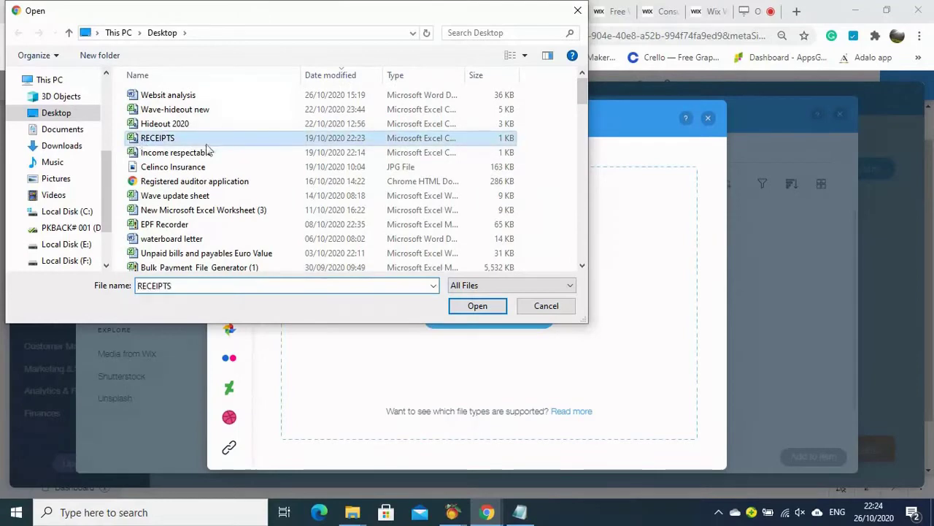
left_click(476, 305)
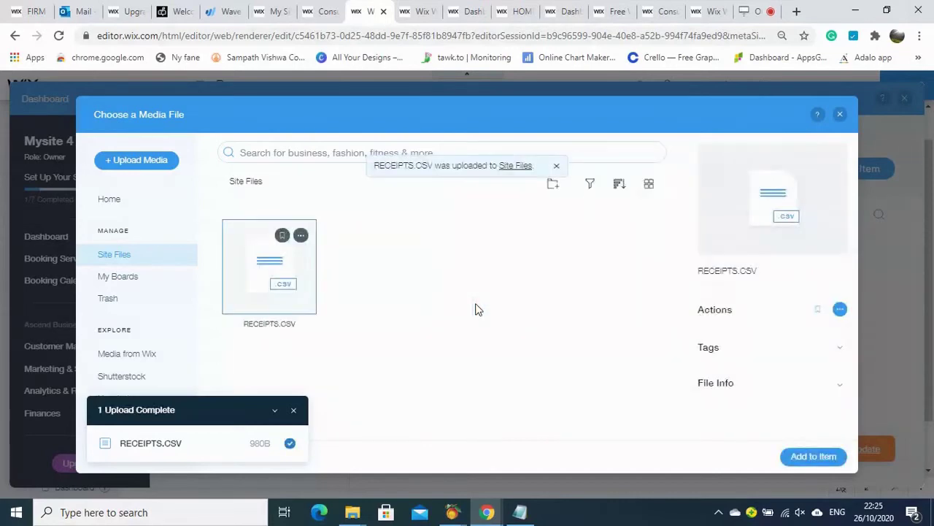
left_click(814, 457)
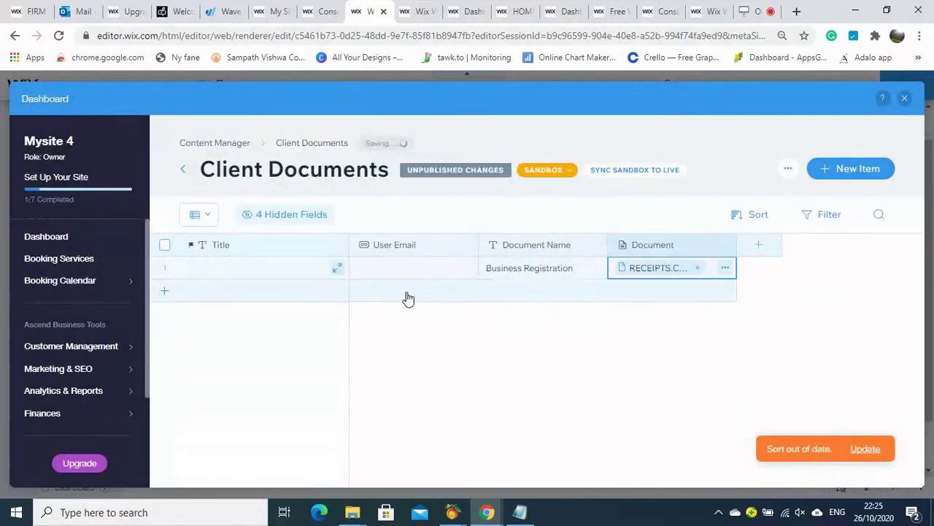
left_click(524, 292)
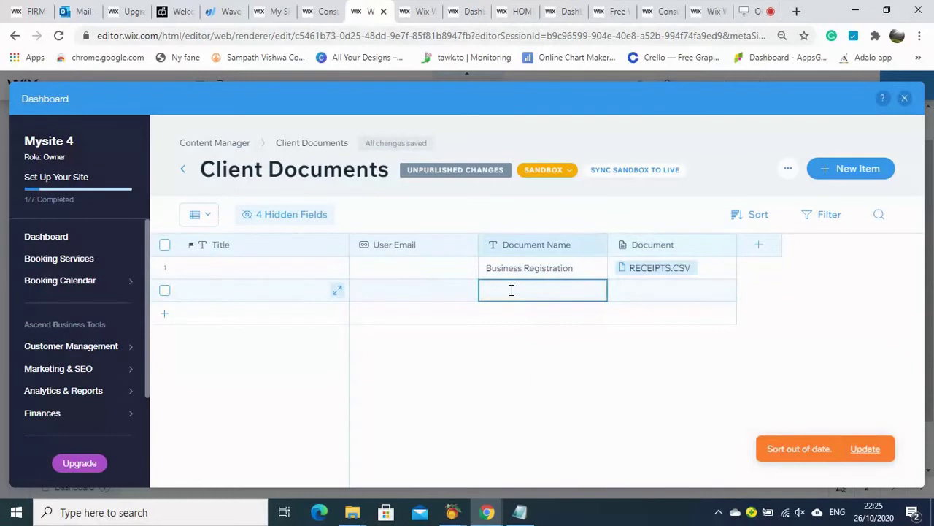
Step: Add a second item whose Document Name is Form 01
left_click(511, 290)
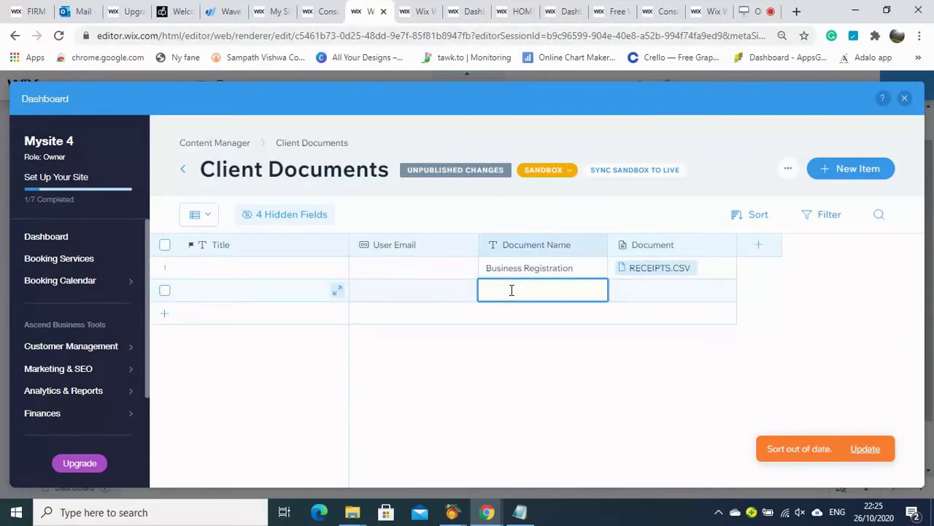
type("Form 01")
left_click(654, 295)
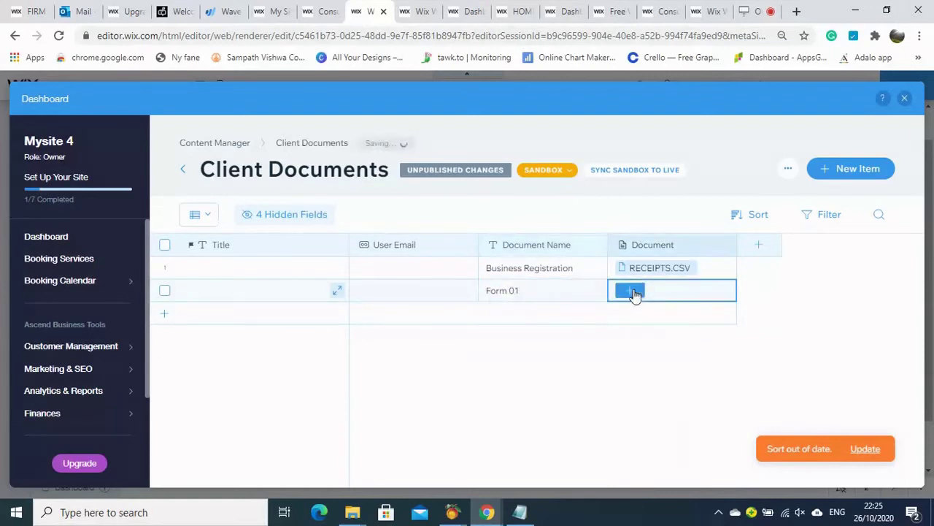
Step: Upload Websit analysis.docx and attach it as the Form 01 item's document
left_click(632, 291)
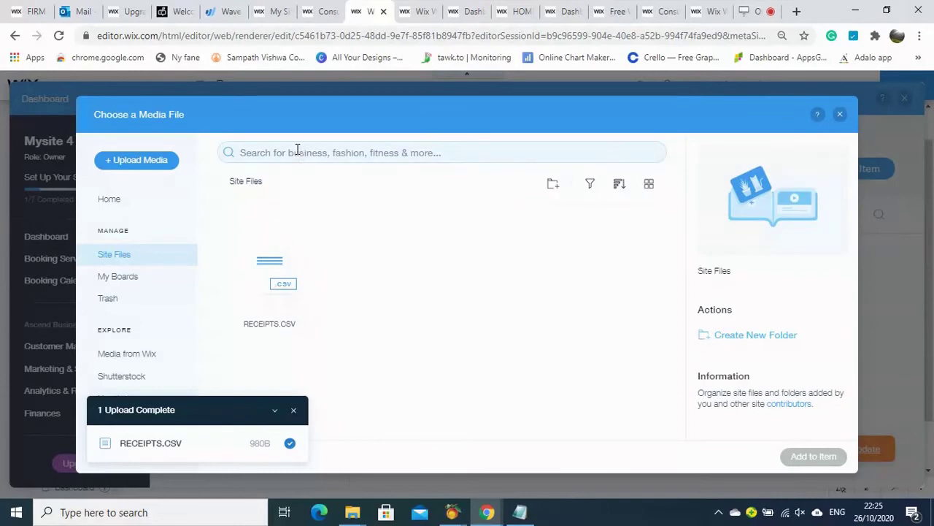
left_click(162, 161)
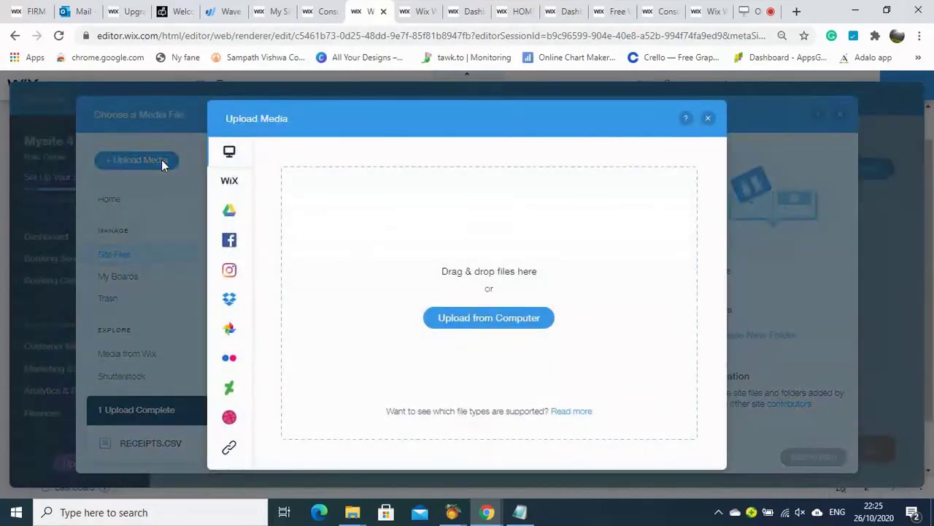
left_click(485, 317)
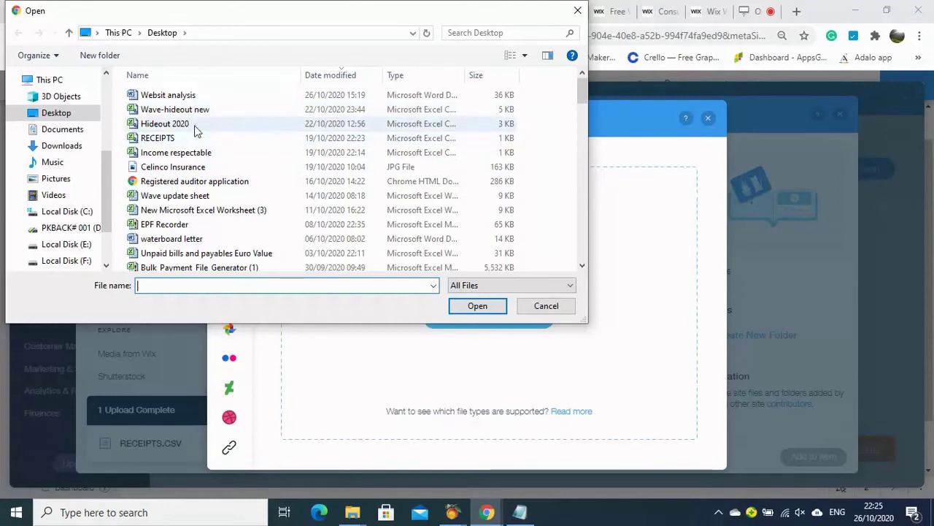
left_click(207, 96)
left_click(479, 305)
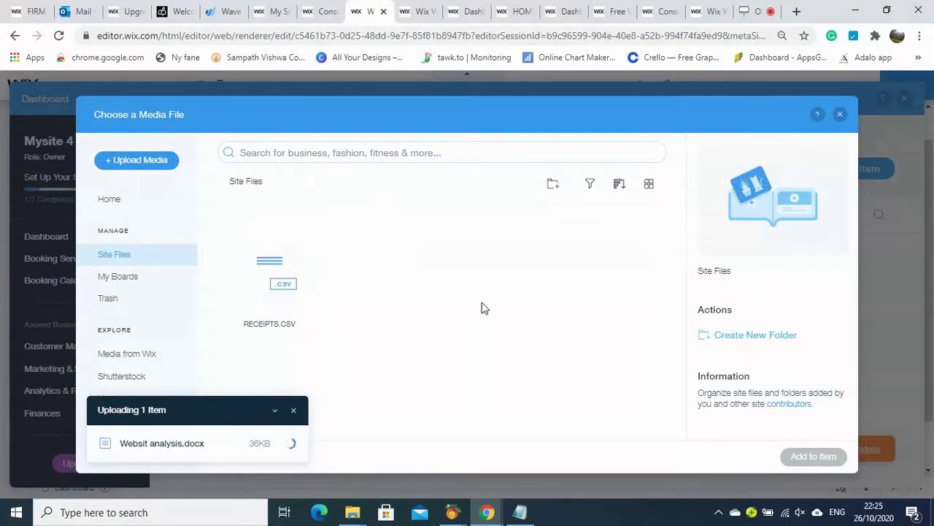
left_click(812, 456)
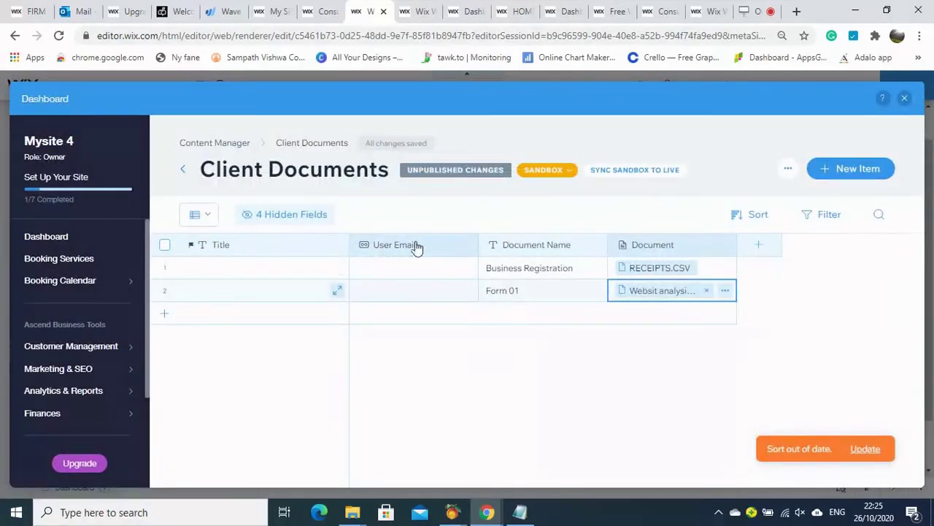
Step: Check the empty User Email reference list and attempt a sandbox-to-live sync, dismissing the publish-first notice
left_click(404, 276)
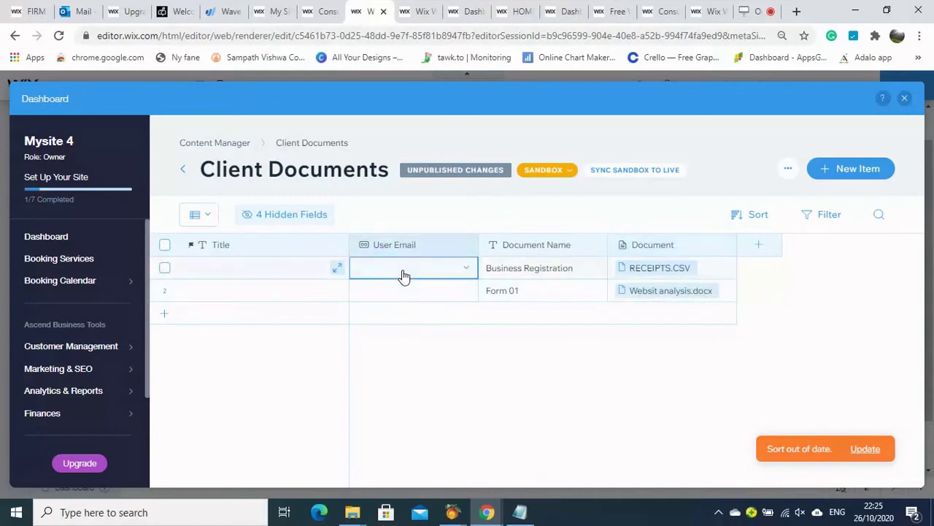
left_click(467, 271)
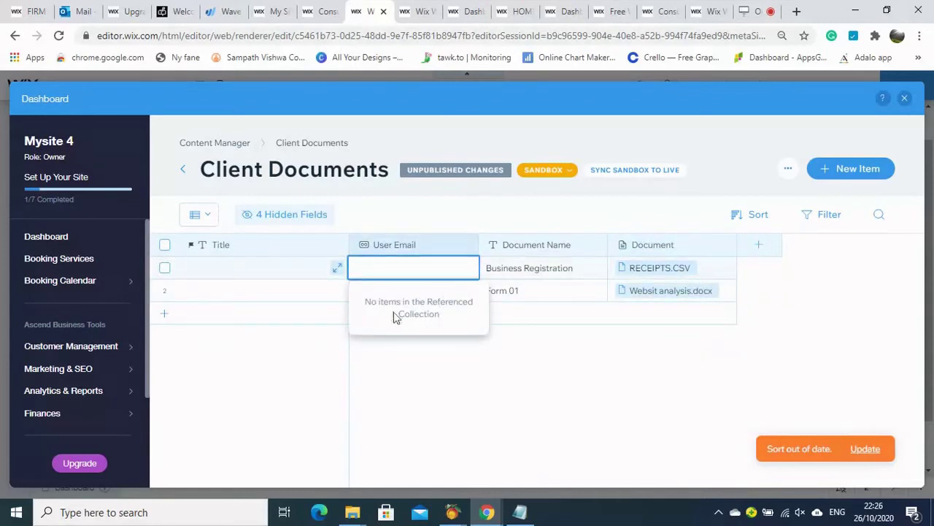
key("Escape")
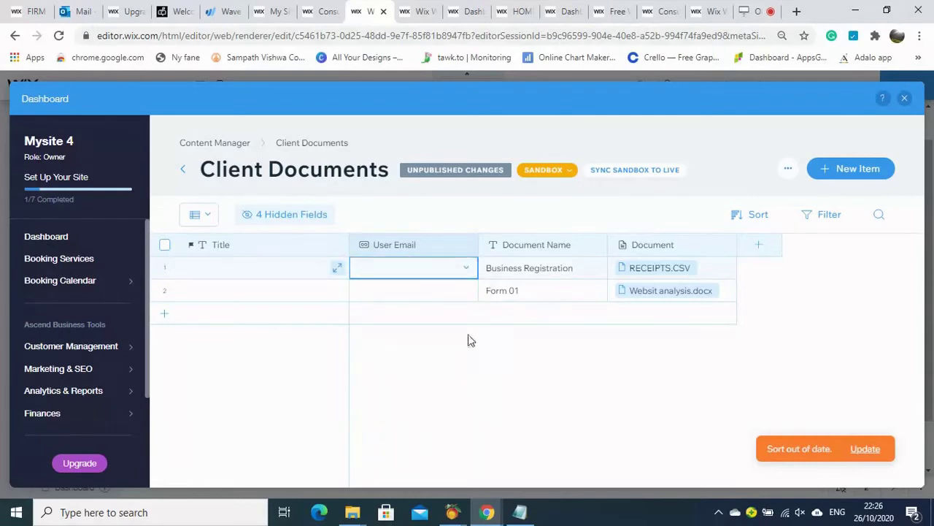
left_click(635, 175)
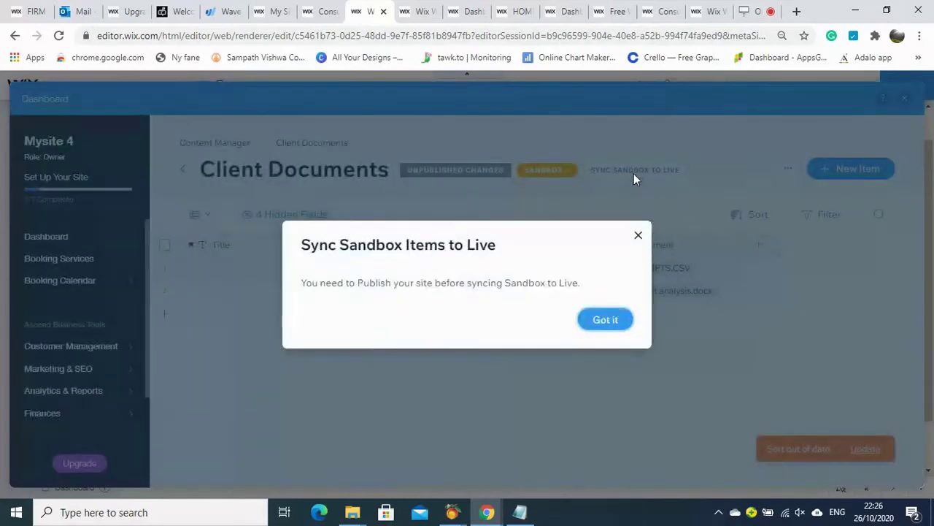
left_click(604, 320)
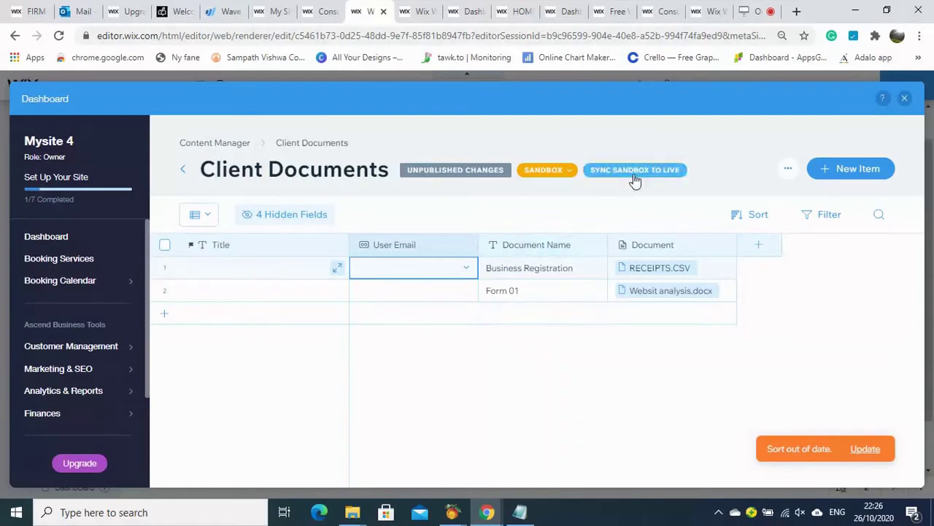
left_click(468, 269)
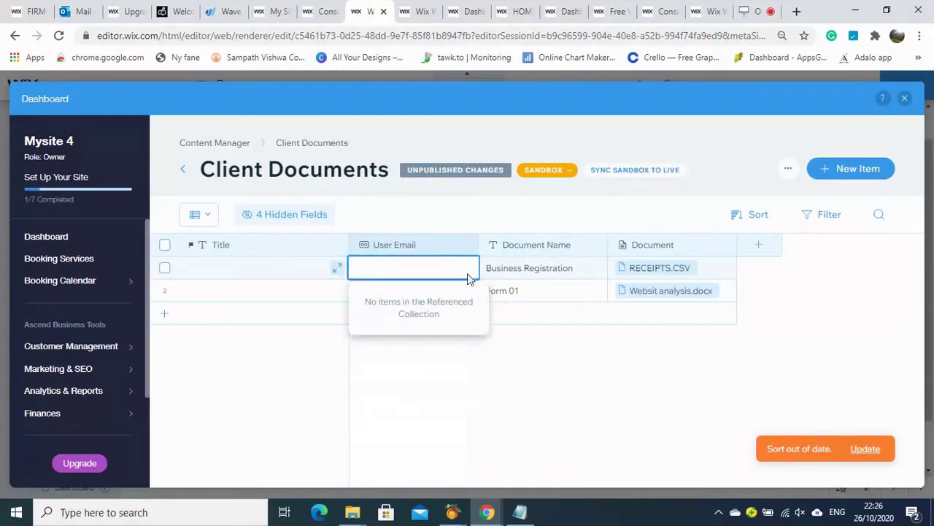
Step: Inspect the PrivateMembersData member fields, reopen Client Documents, then close the dashboard
left_click(430, 391)
left_click(222, 142)
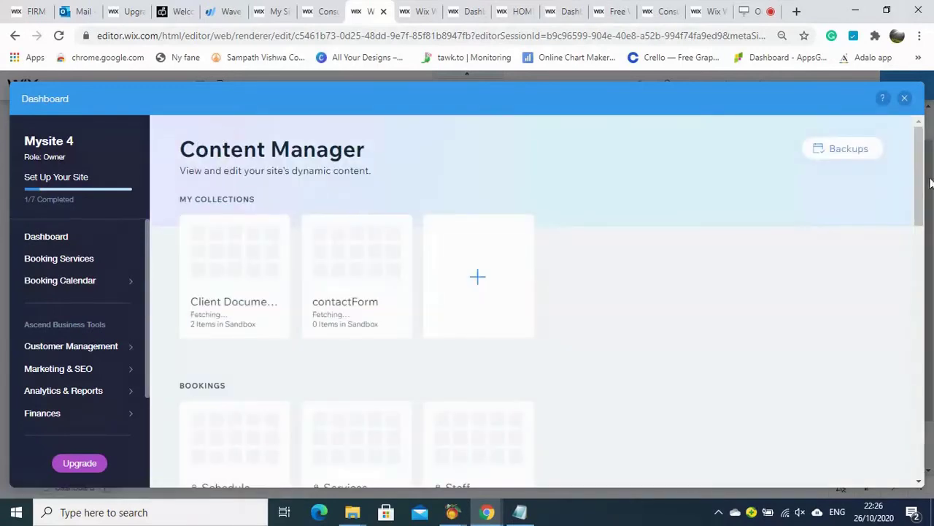
left_click_drag(918, 179, 932, 386)
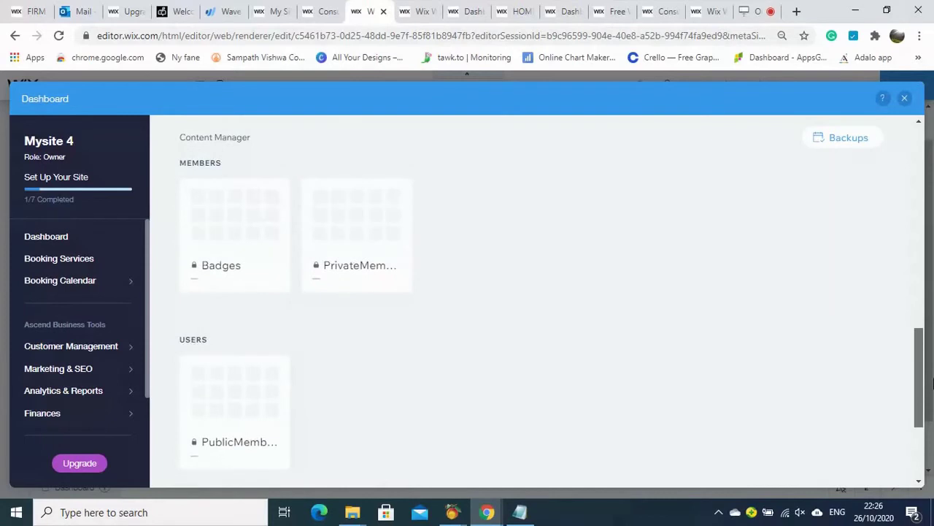
left_click(378, 243)
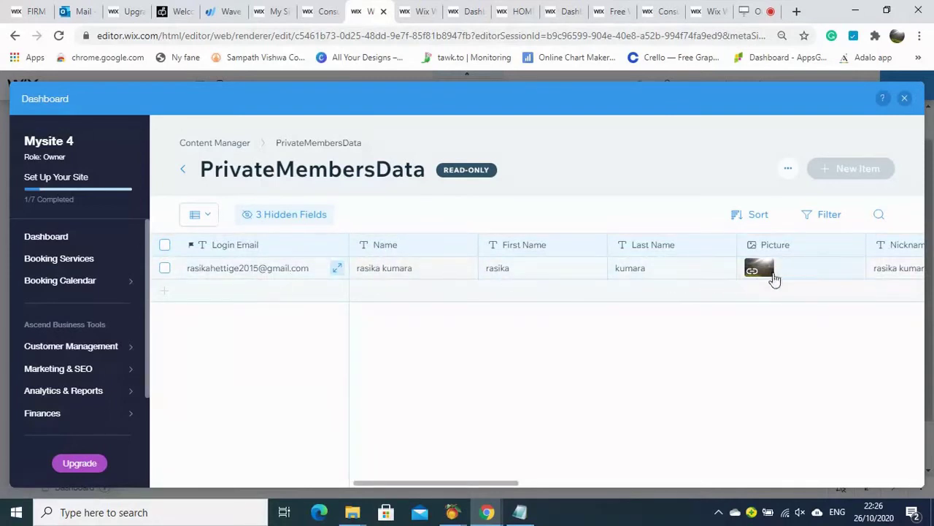
left_click(215, 143)
left_click(236, 271)
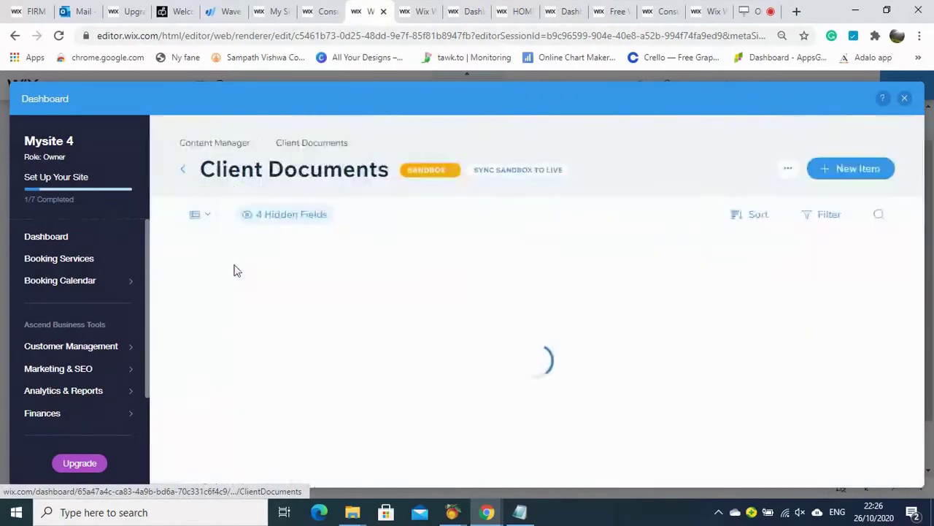
left_click(905, 98)
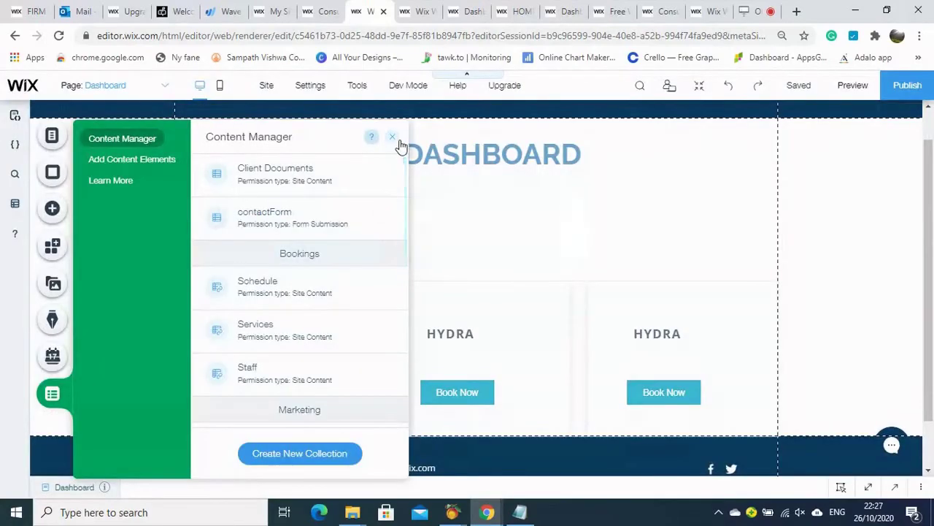
Step: Select the User Email value text on the Dashboard page and open its Connect to Data settings
left_click(393, 137)
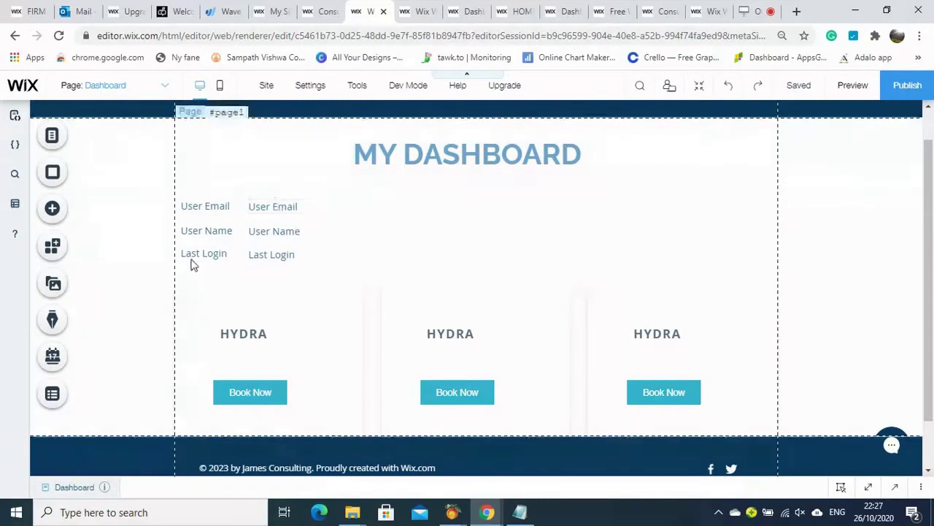
left_click(69, 397)
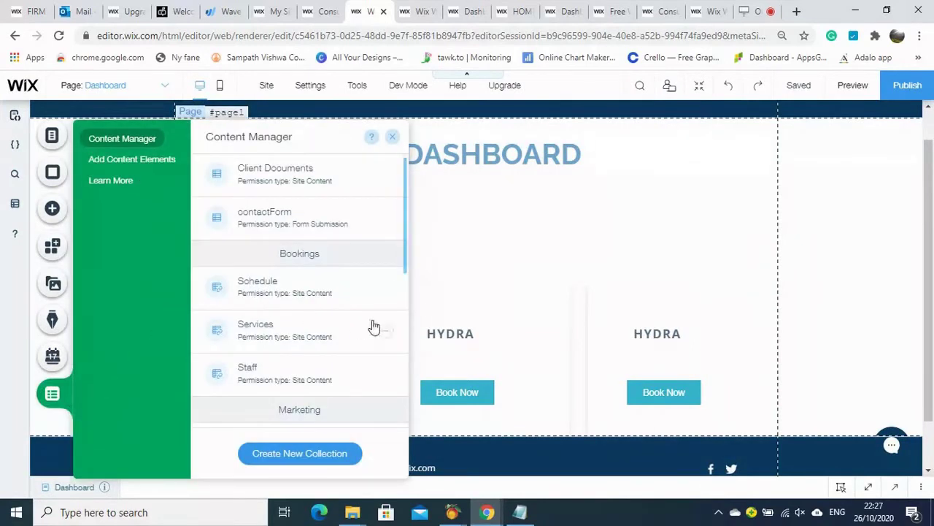
left_click(553, 218)
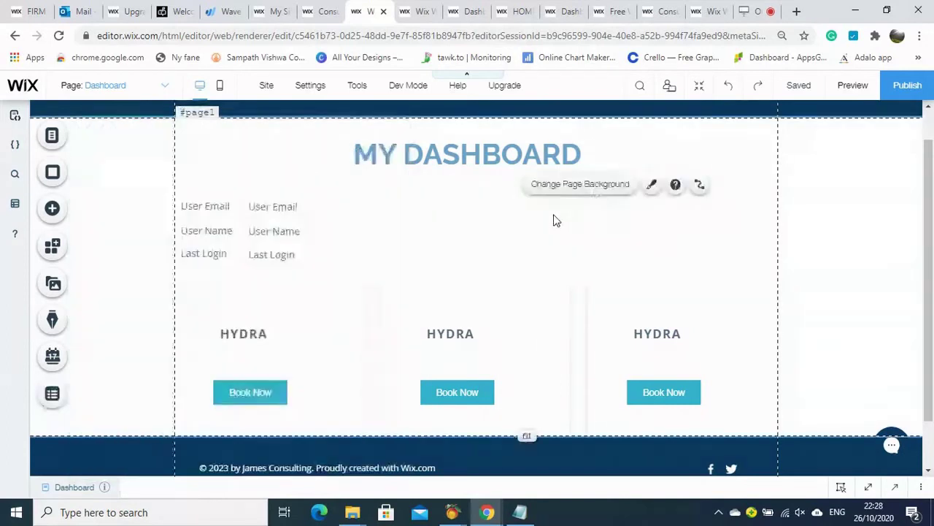
left_click(285, 207)
left_click(431, 173)
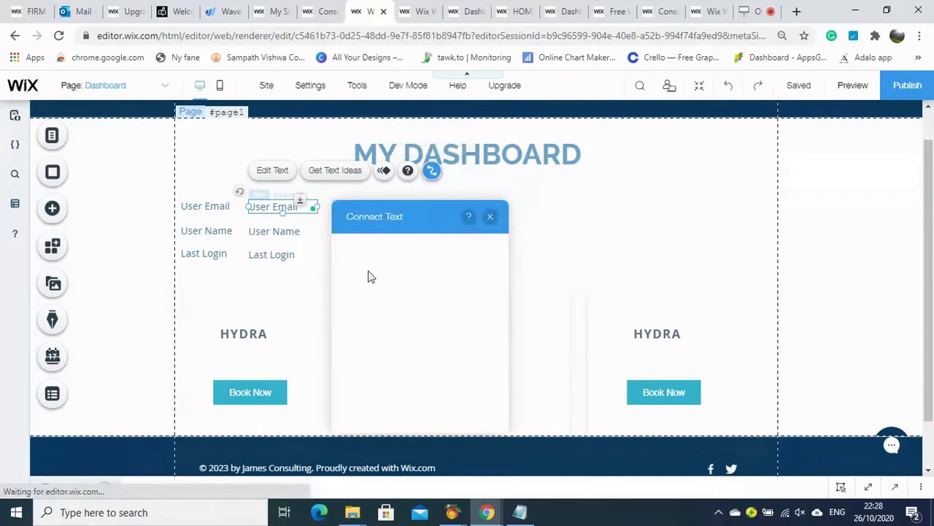
Step: Create a new dataset bound to the Client Documents collection for the User Email text
left_click(412, 277)
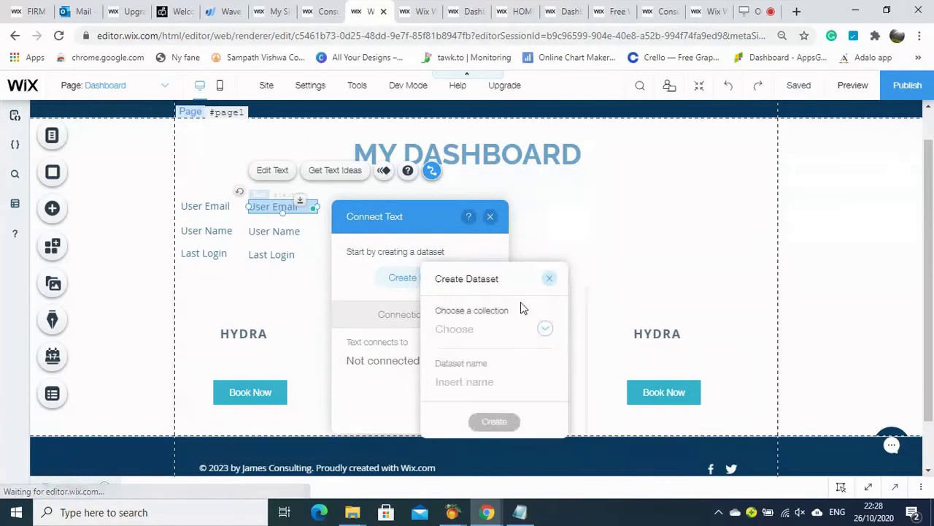
left_click(545, 329)
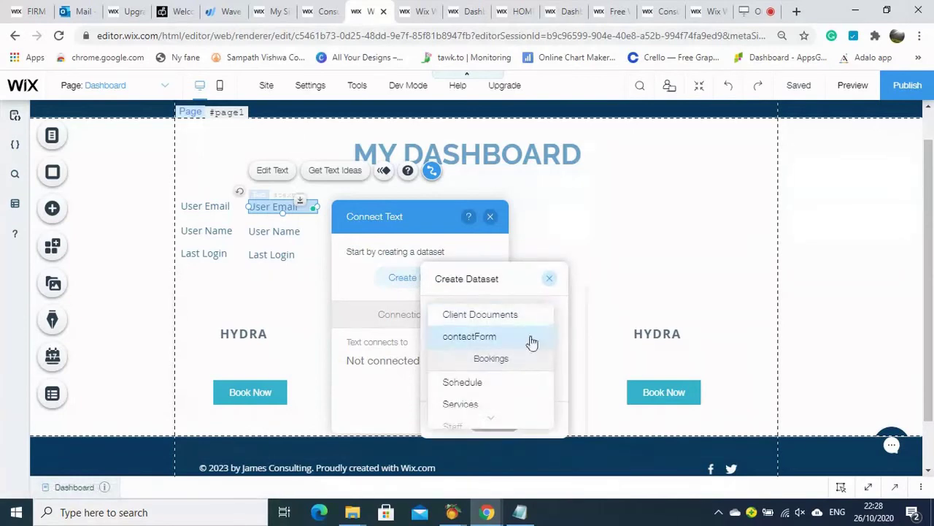
left_click(501, 315)
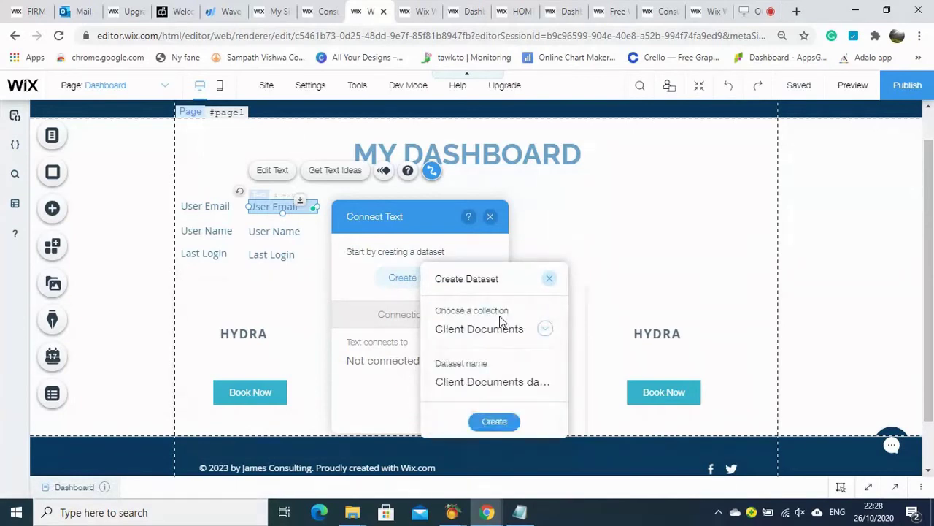
left_click(492, 425)
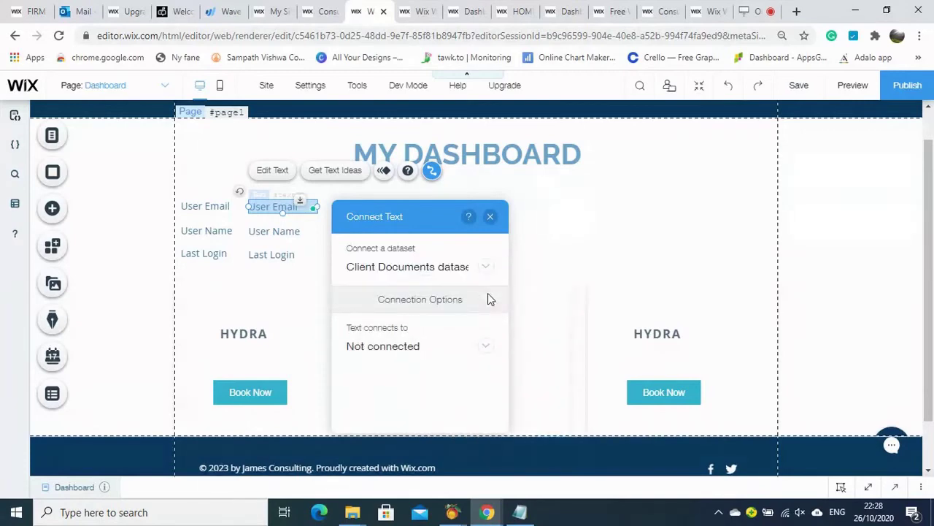
Step: Connect the User Email text to Login Email and move the dataset beside the title
left_click(459, 354)
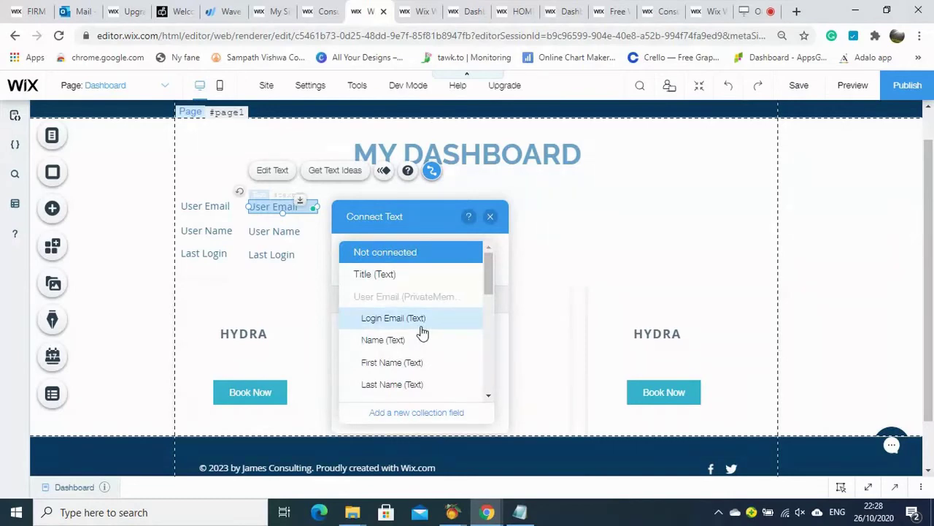
left_click(422, 319)
left_click(611, 196)
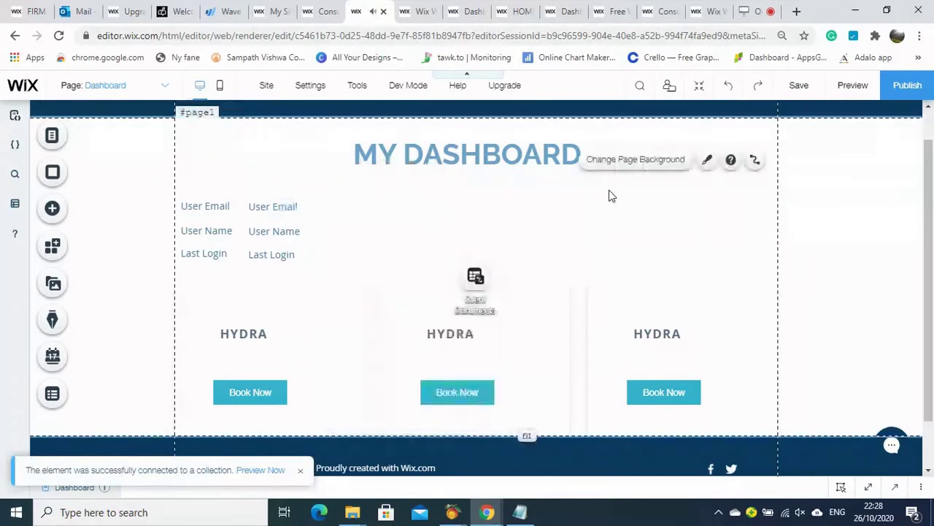
left_click_drag(462, 303, 640, 215)
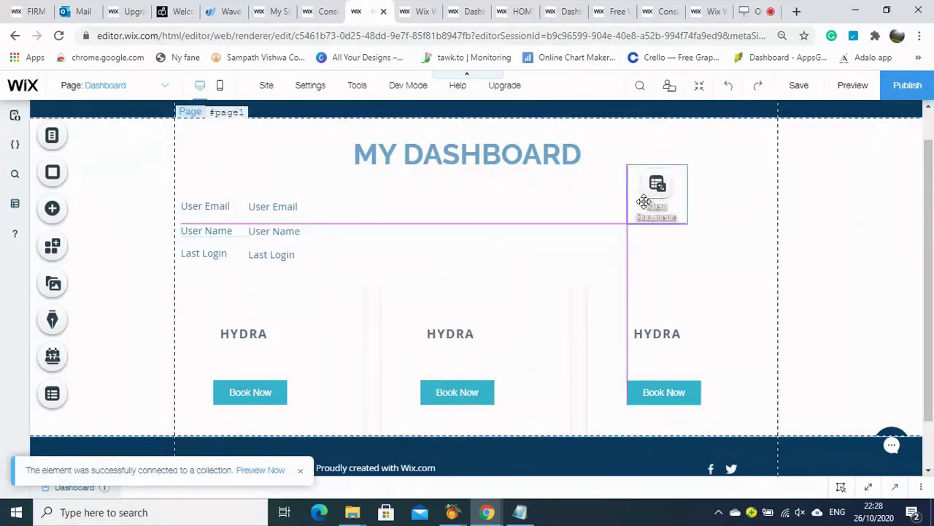
Step: Connect the User Name value text to the member's First Name field
left_click(283, 231)
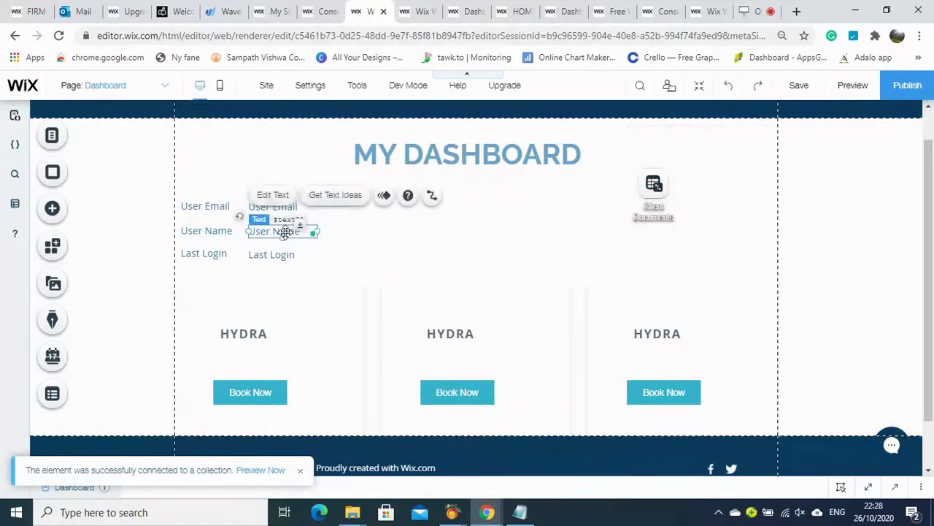
left_click(435, 201)
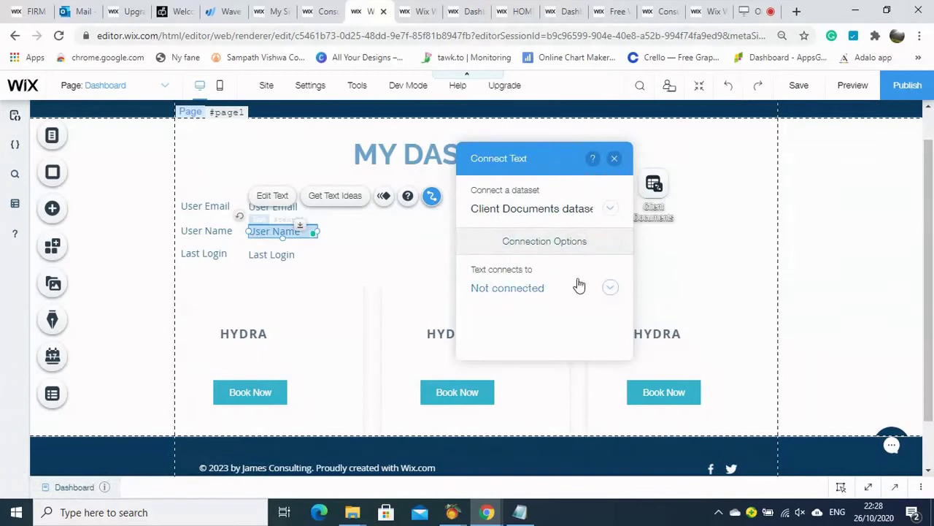
left_click(579, 288)
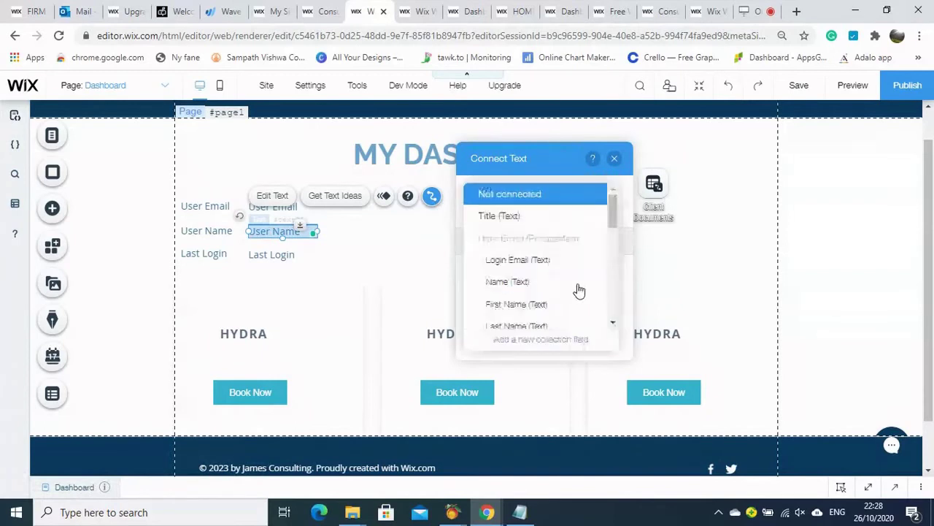
left_click(532, 303)
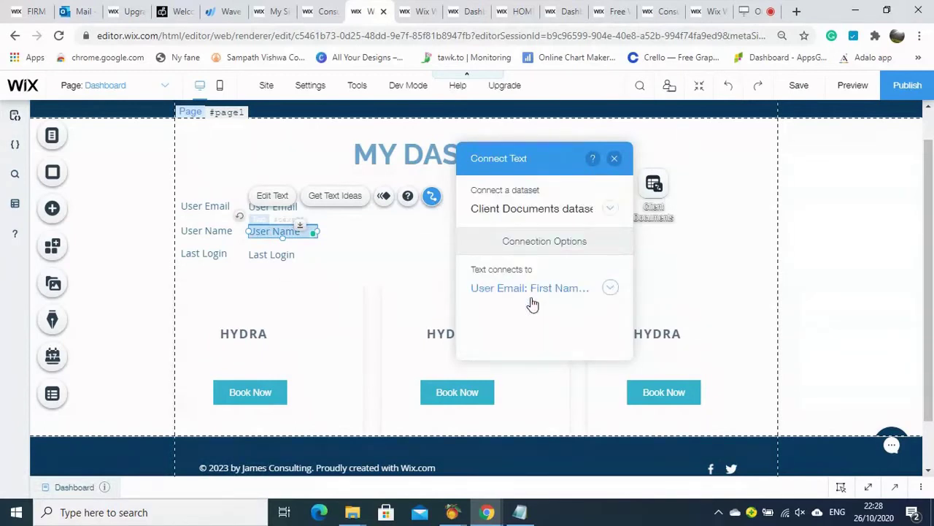
left_click(389, 259)
Step: Connect the Last Login text to Last Login Date in Full date time format
left_click(300, 254)
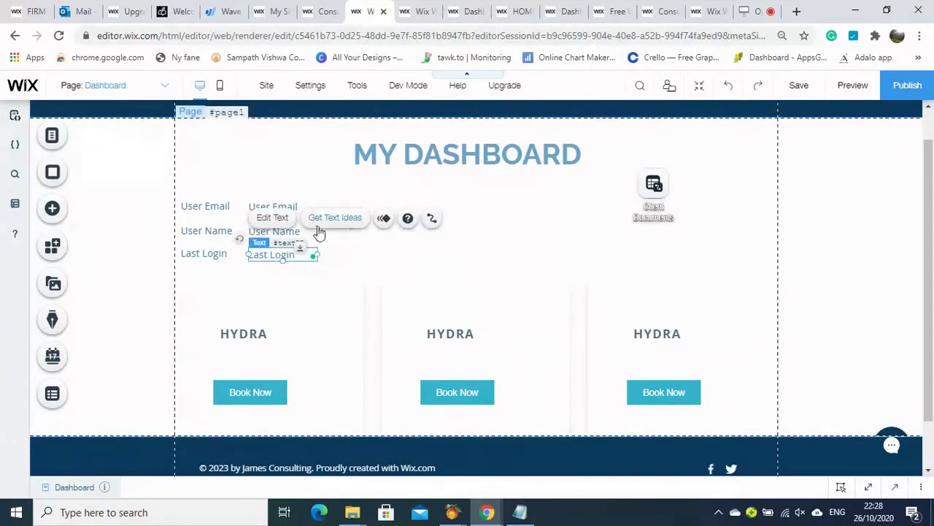
left_click(432, 223)
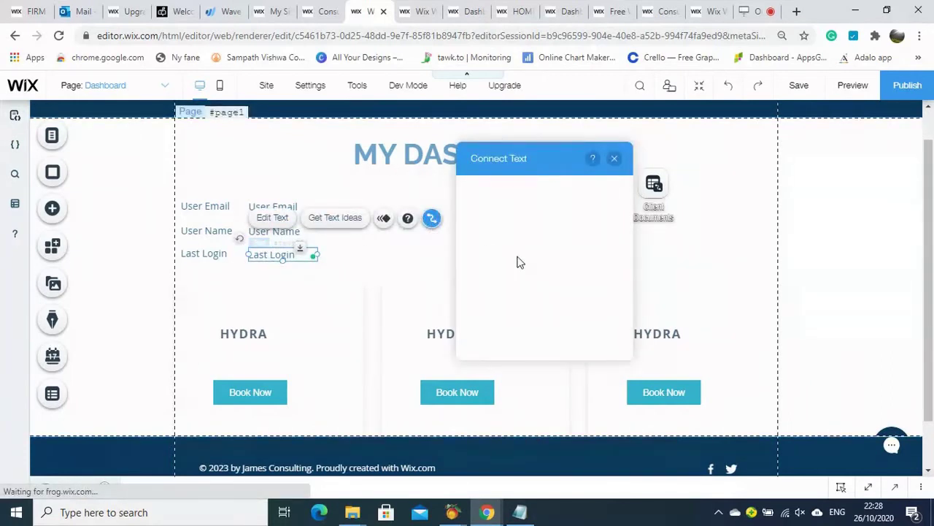
left_click(604, 292)
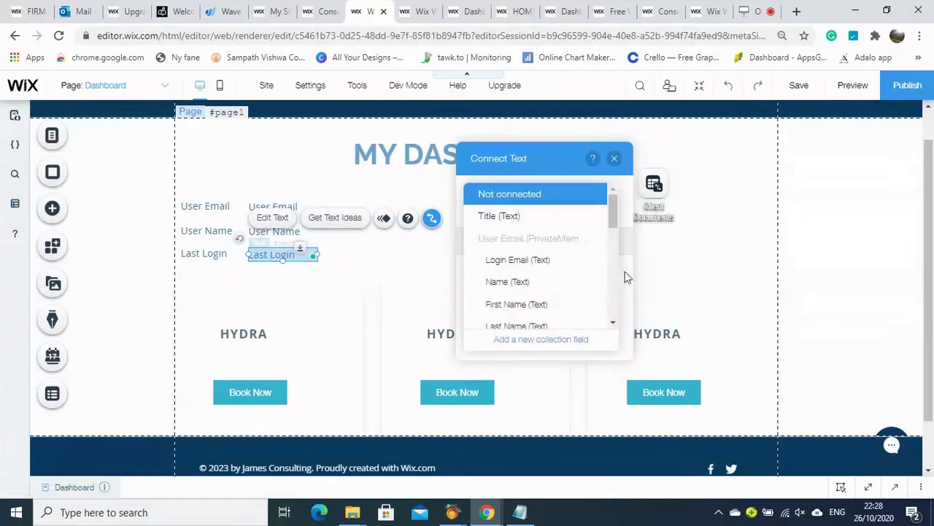
scroll(612, 241, "down", 5)
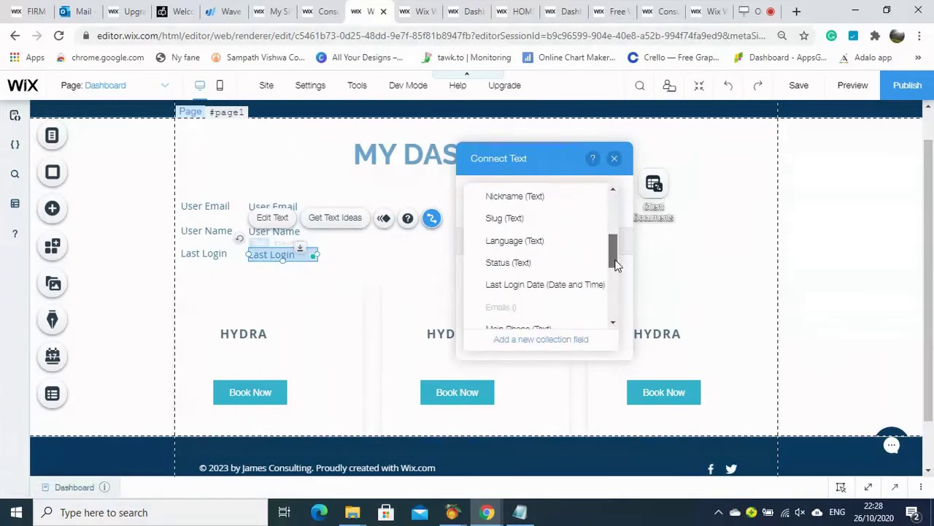
scroll(615, 266, "down", 1)
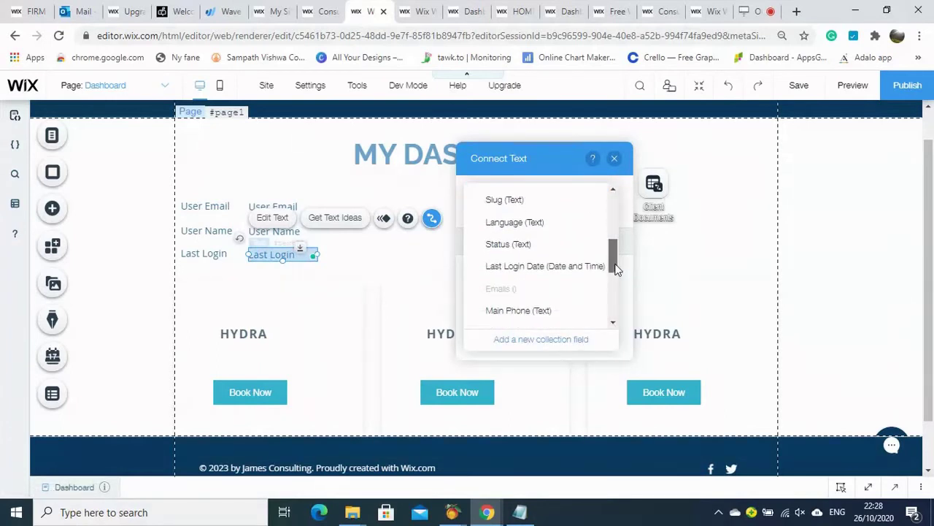
left_click(578, 272)
left_click(536, 340)
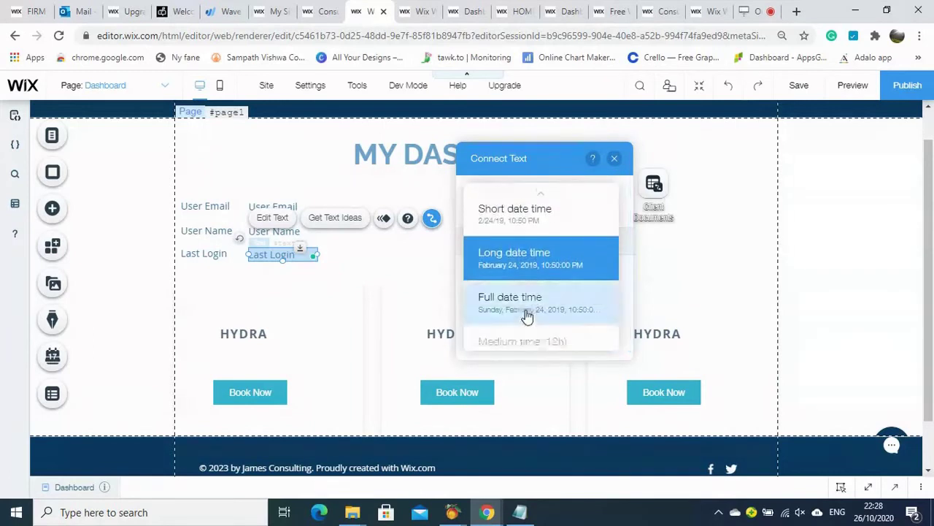
left_click(526, 304)
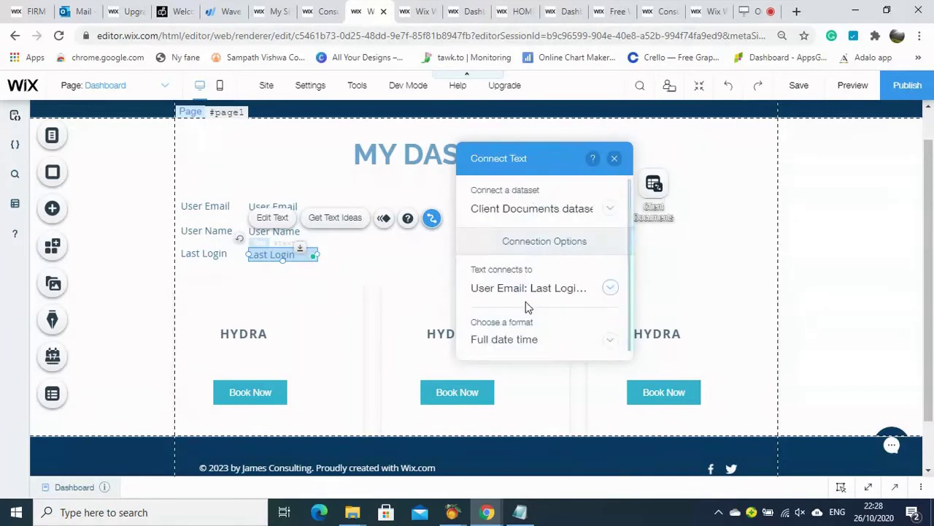
left_click(379, 272)
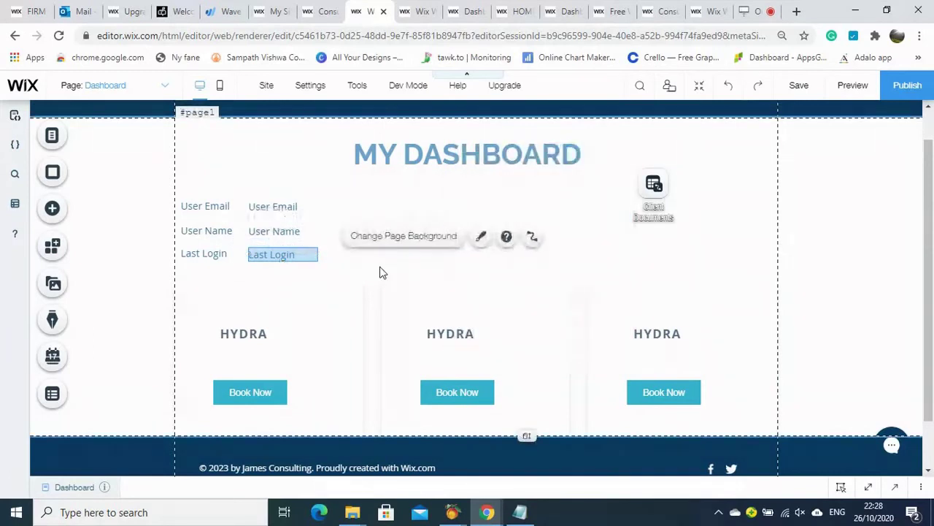
left_click(254, 336)
Step: Connect the repeater's HYDRA title to the Client Documents dataset's Document Name (Text) field
left_click(254, 334)
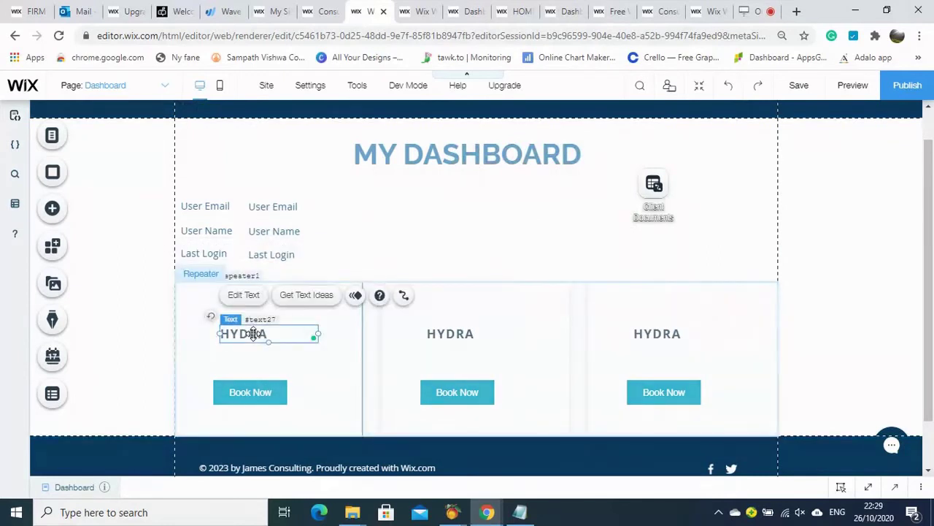
left_click(402, 297)
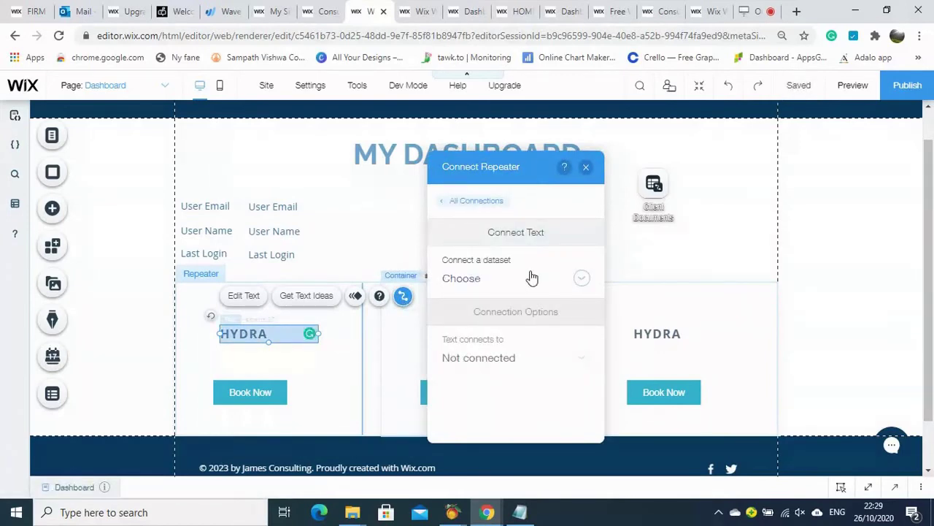
left_click(531, 278)
left_click(533, 302)
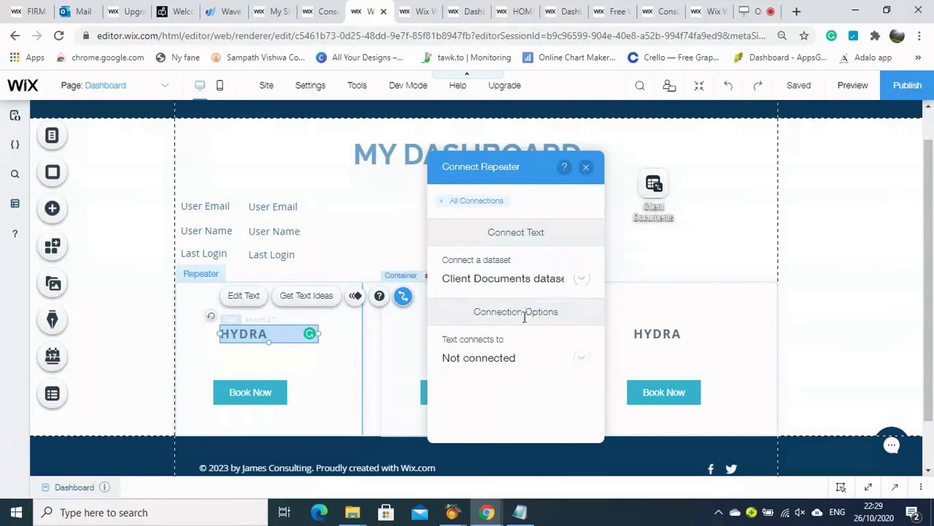
left_click(522, 357)
left_click_drag(583, 216, 590, 297)
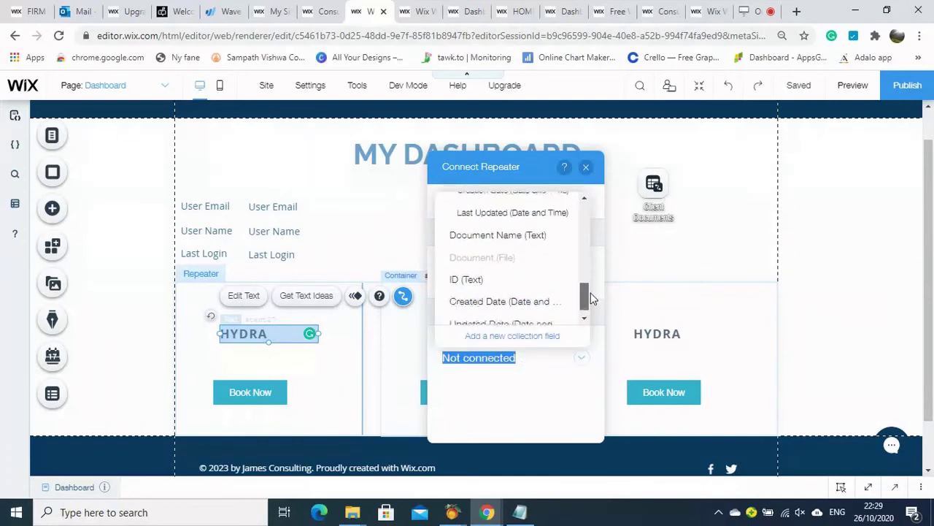
left_click(502, 232)
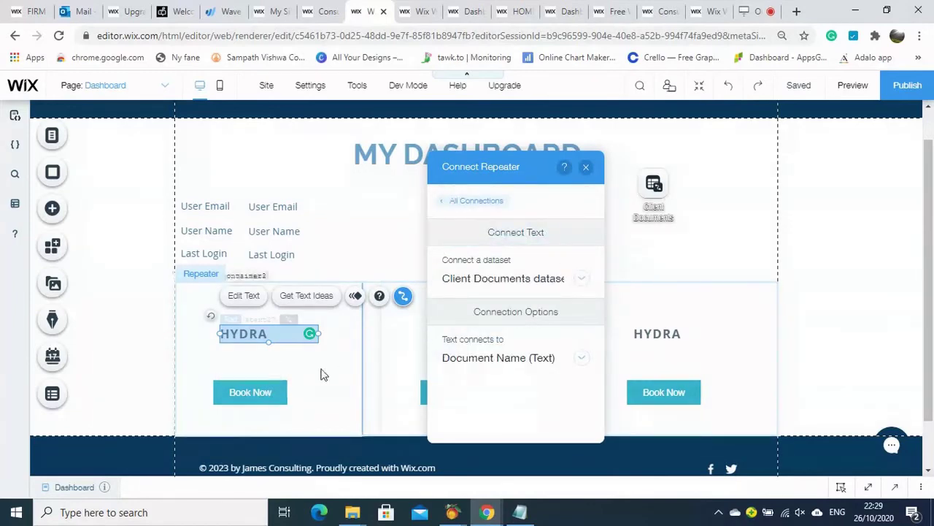
left_click(269, 390)
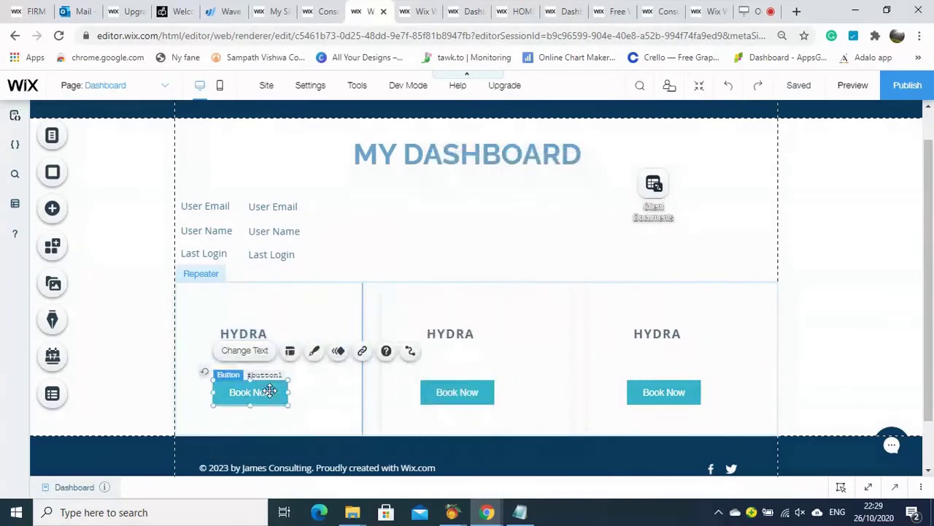
Step: Set the Book Now button's click action to open the Document (File) field
left_click(411, 353)
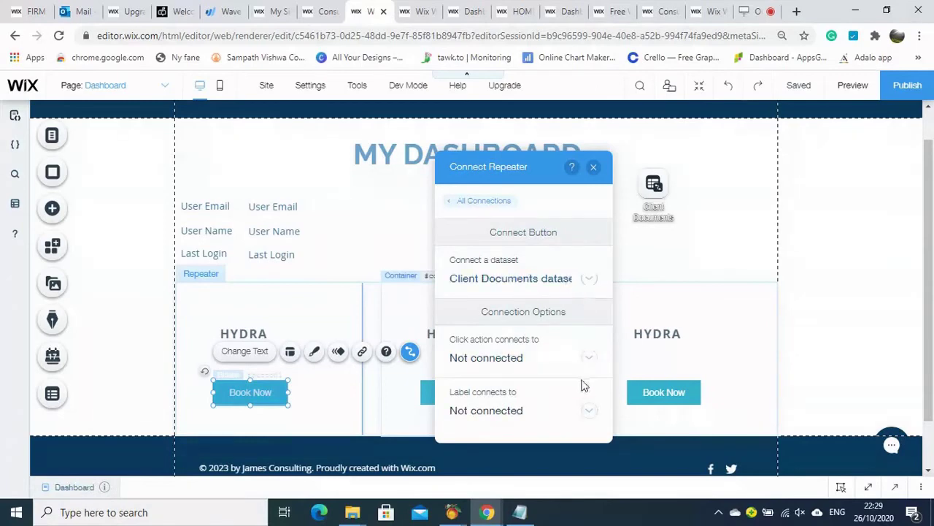
left_click(588, 358)
left_click_drag(595, 232, 595, 318)
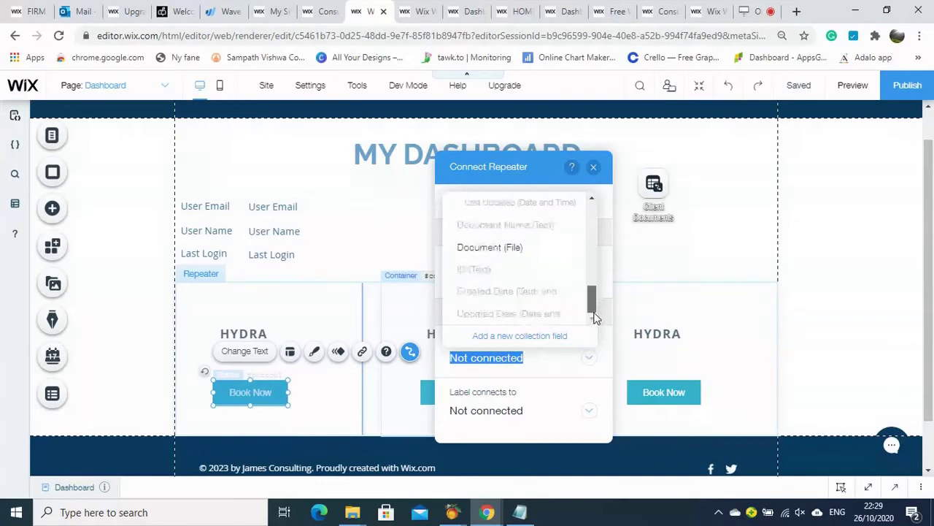
left_click(525, 252)
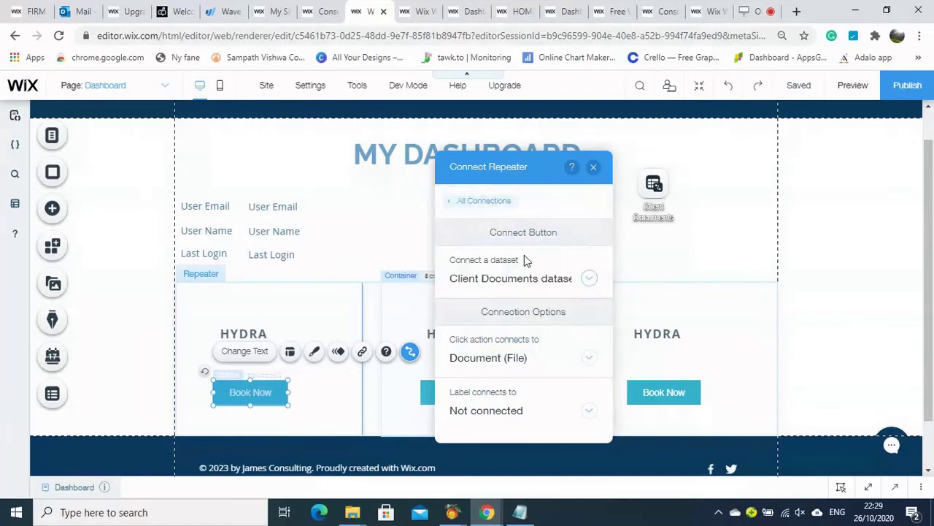
left_click(557, 414)
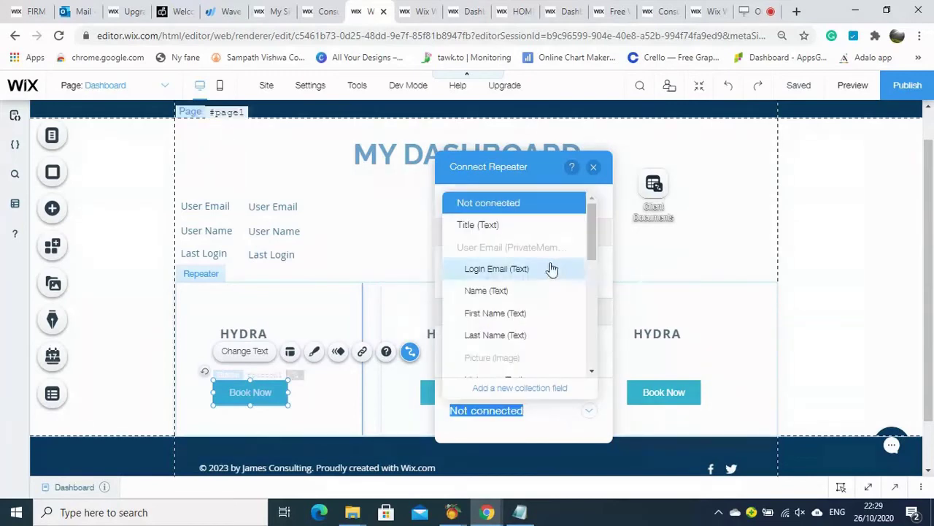
left_click(654, 264)
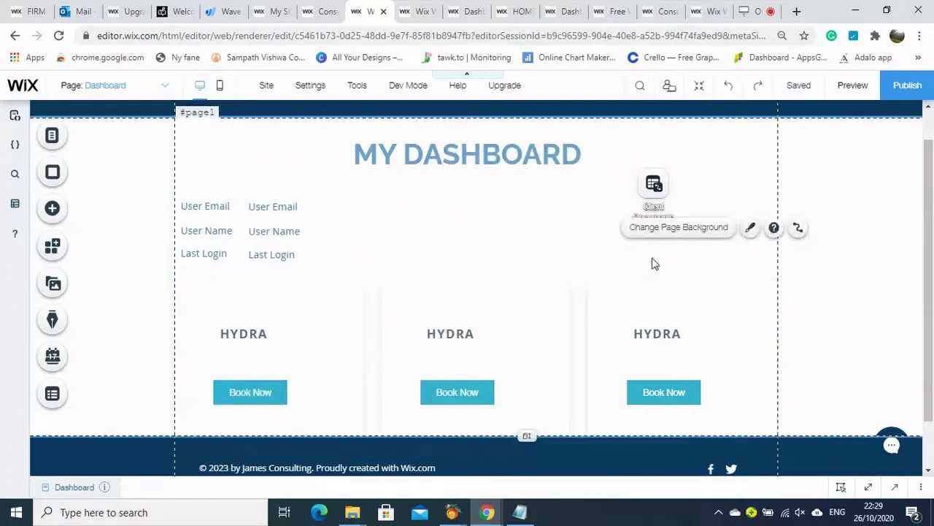
Step: Review the card's repeater, button and title, then open row 1's User Email member choices
left_click(265, 391)
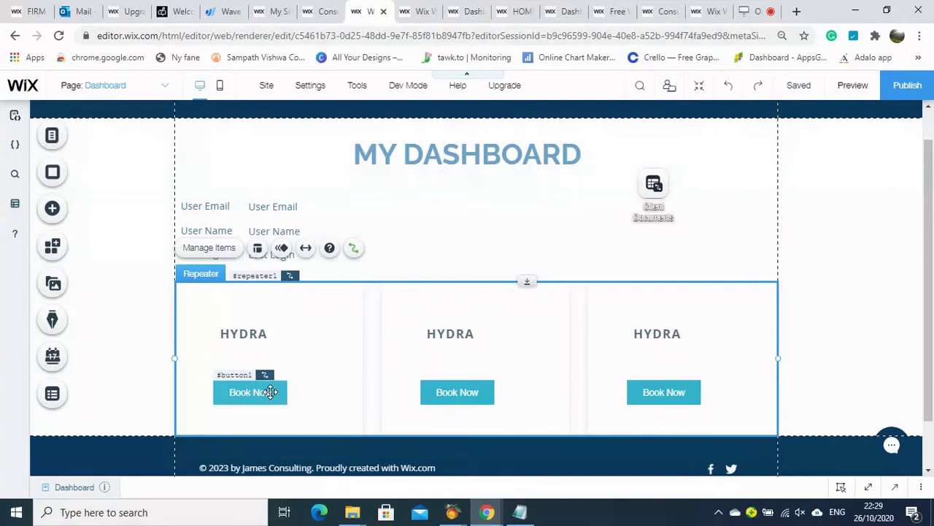
left_click(270, 392)
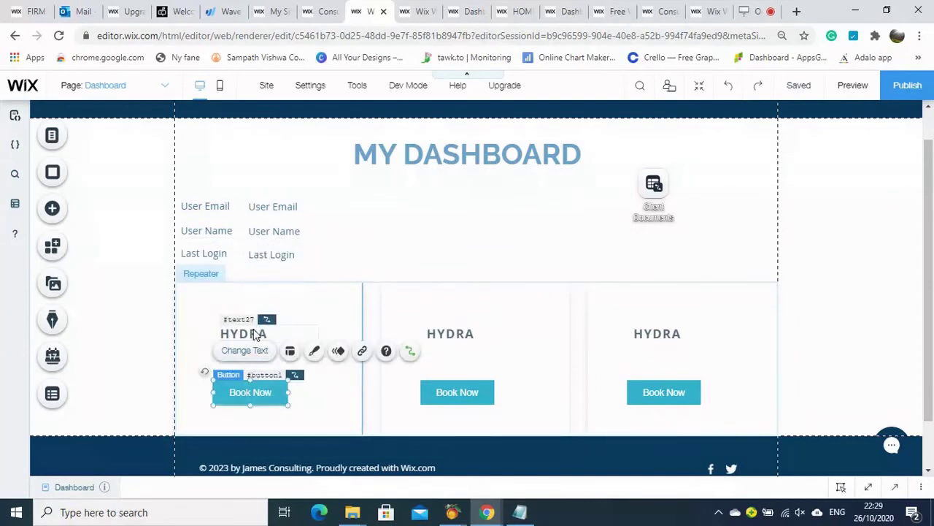
left_click(254, 334)
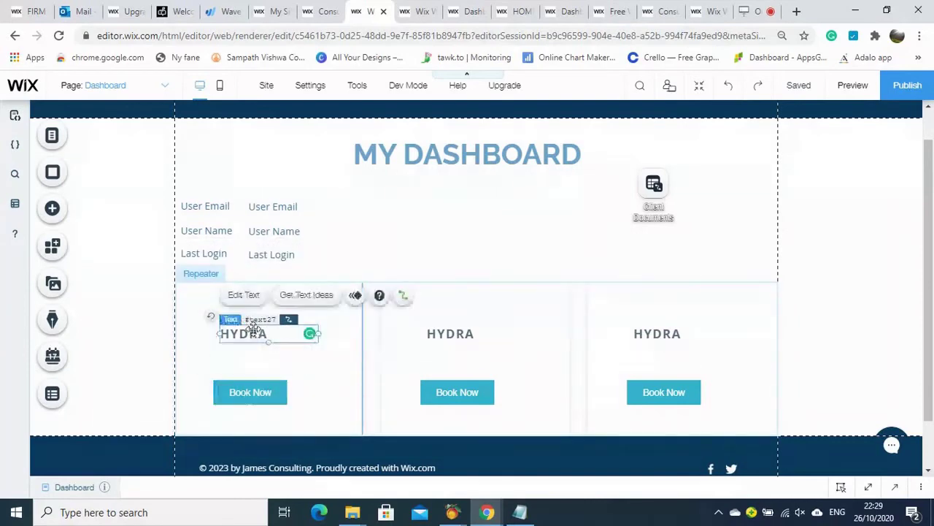
left_click(401, 249)
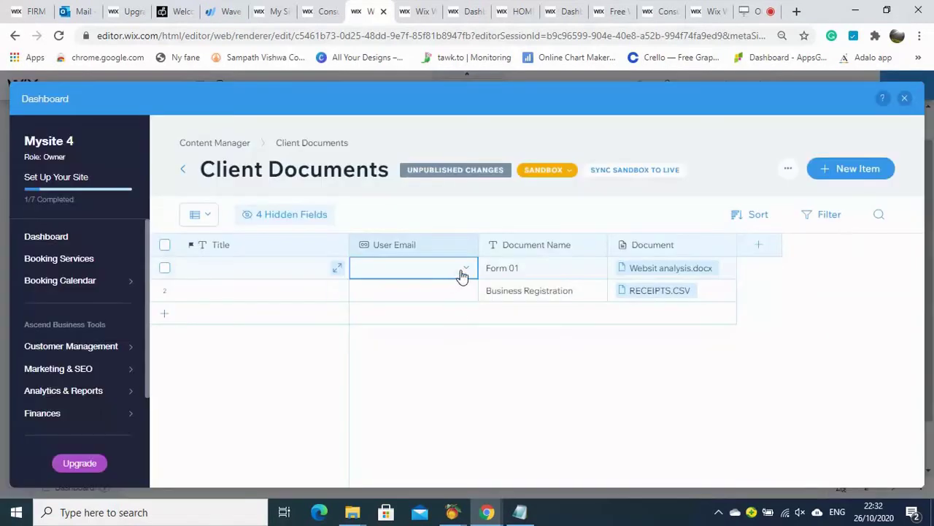
left_click(460, 270)
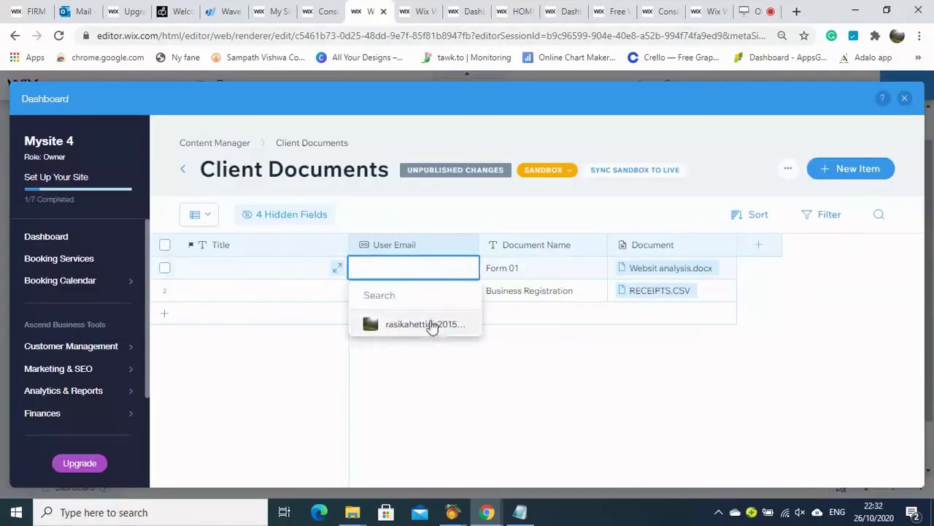
Step: Set the member's email as User Email on both the first and second Client Documents rows
left_click(432, 325)
left_click(471, 298)
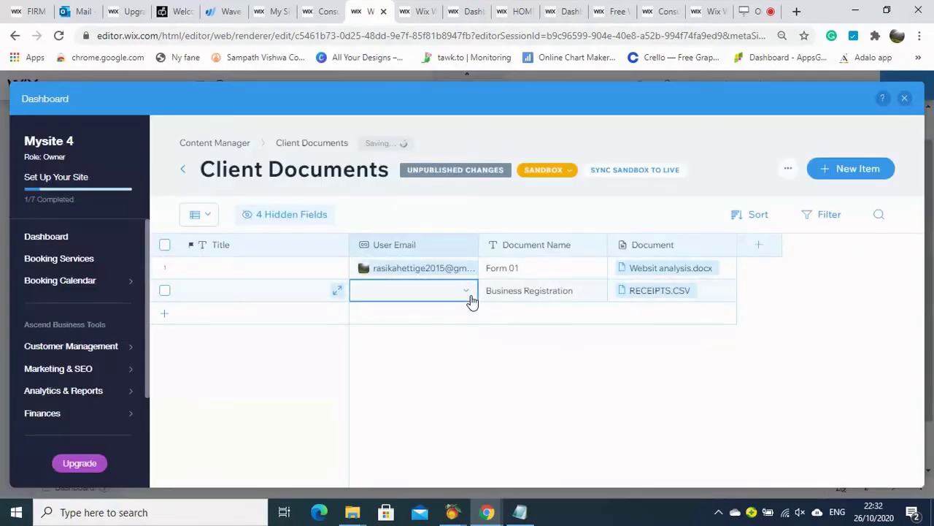
left_click(447, 343)
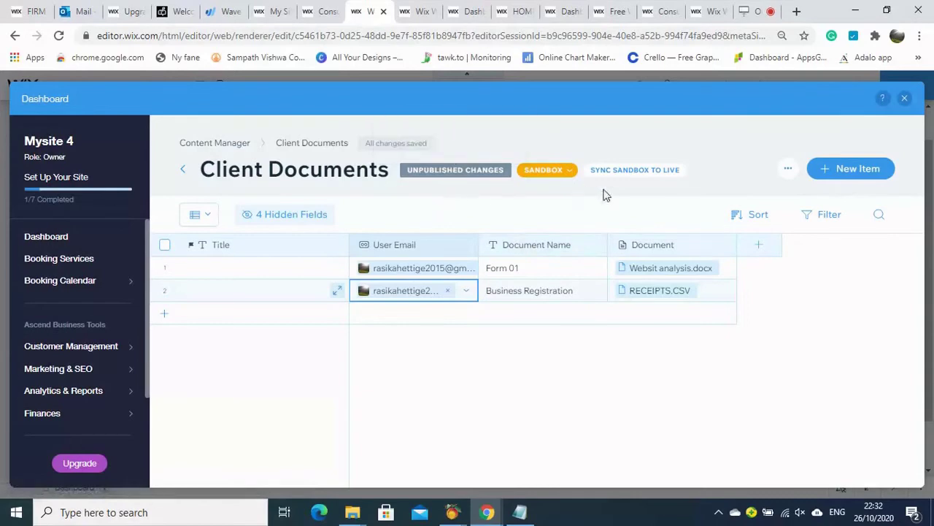
Step: Try Sync Sandbox to Live twice, dismiss both publish-first notices, and return to the collections overview
left_click(625, 165)
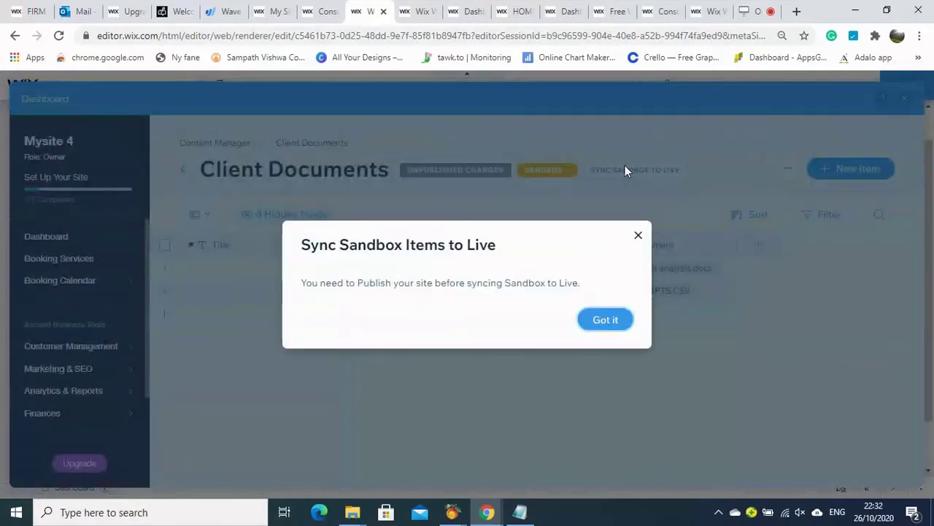
left_click(603, 320)
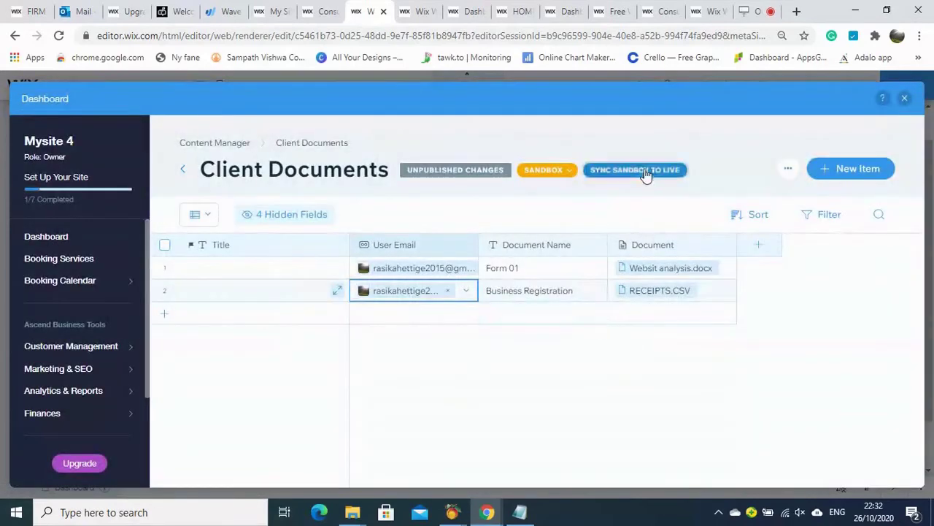
left_click(645, 170)
left_click(603, 319)
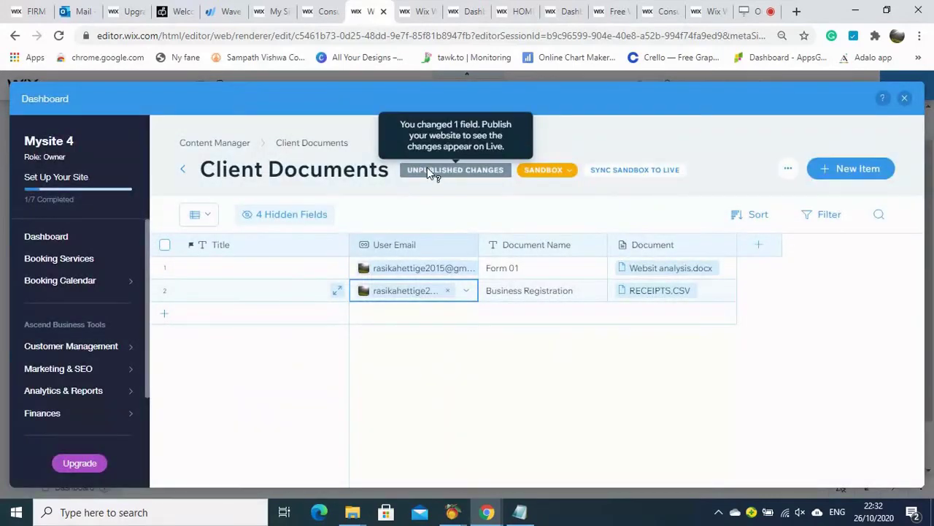
left_click(208, 149)
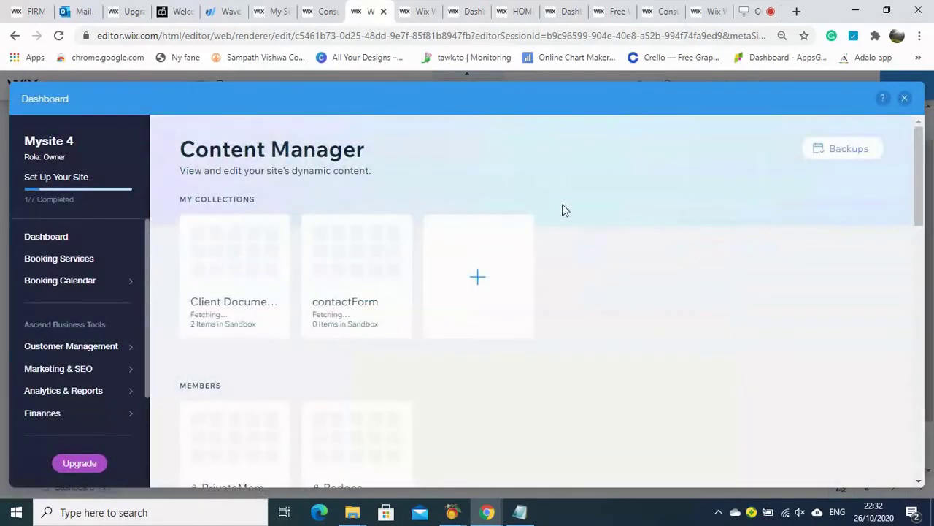
Step: Close the dashboard and Content Manager panel, publish the site, and view the live Dashboard page
left_click(905, 100)
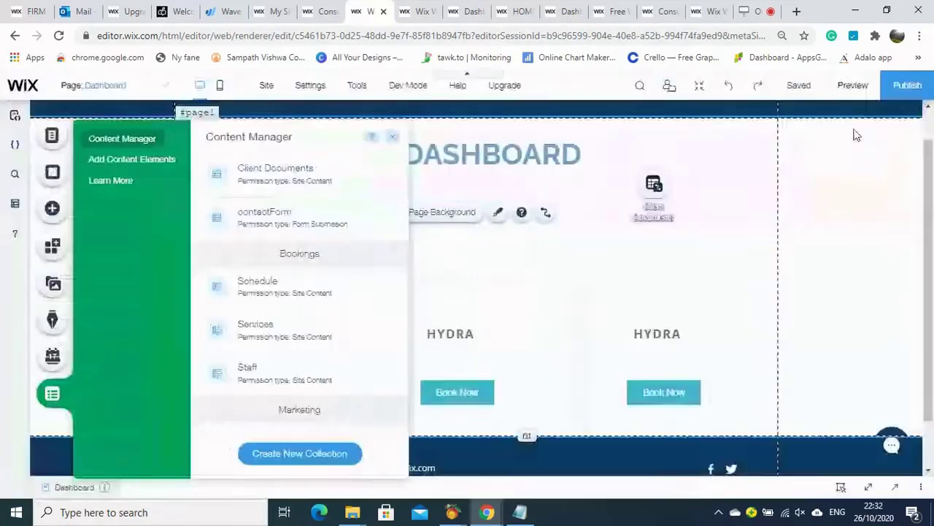
left_click(393, 137)
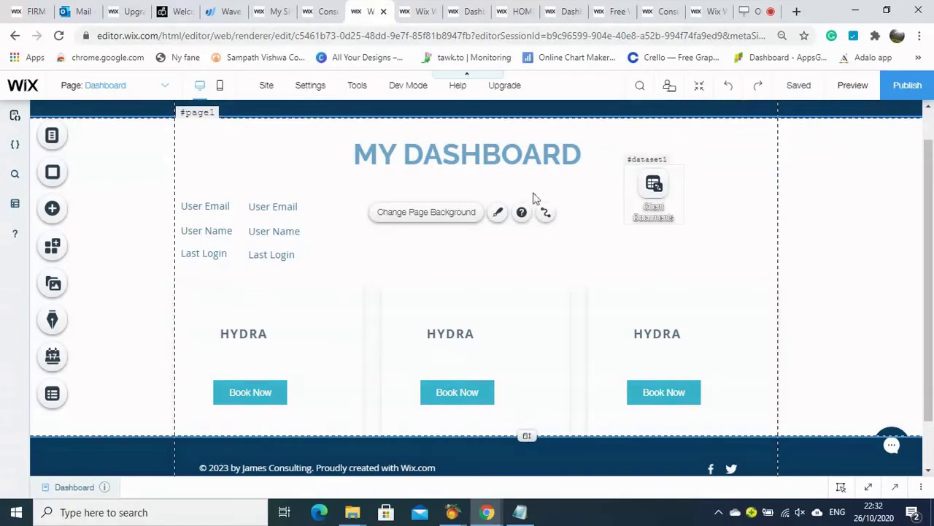
scroll(795, 223, "up", 1)
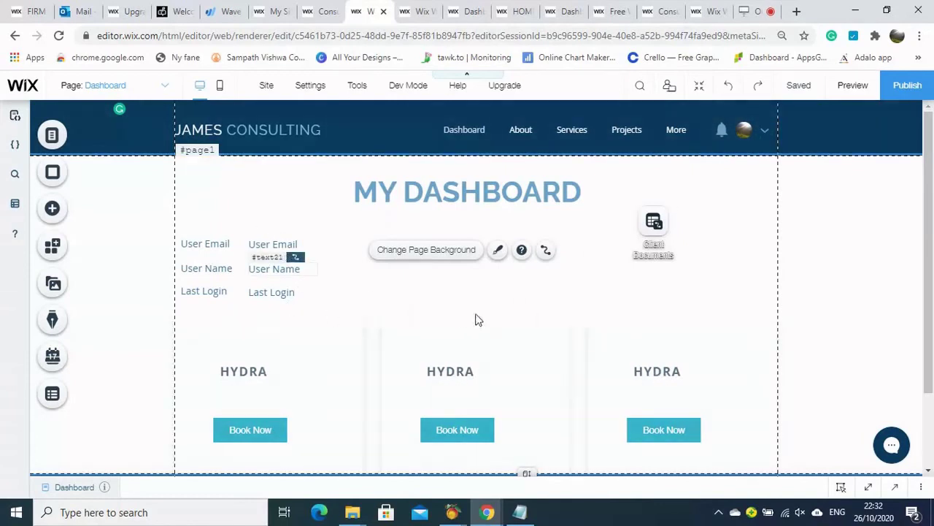
left_click(909, 87)
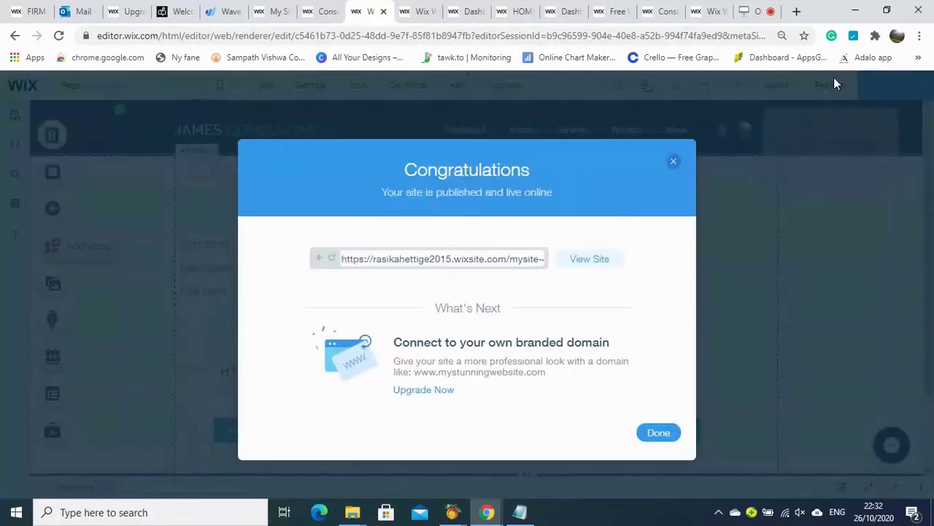
left_click(590, 258)
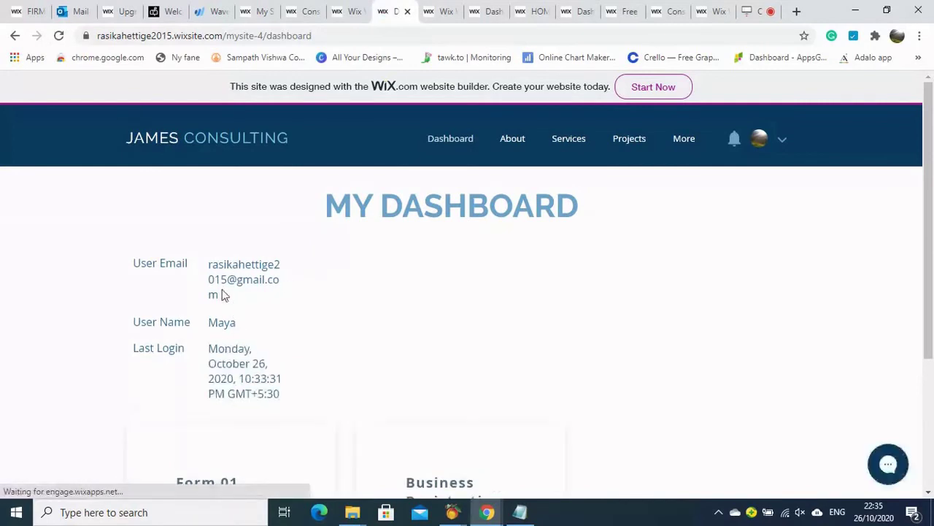
Step: Download the Form 01 client document from the dashboard's Book Now button
scroll(719, 339, "down", 3)
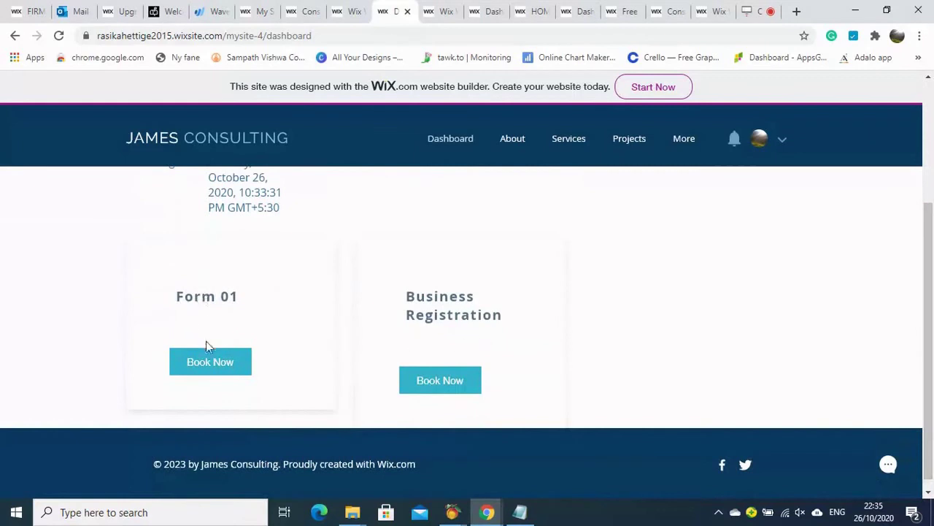
left_click(210, 371)
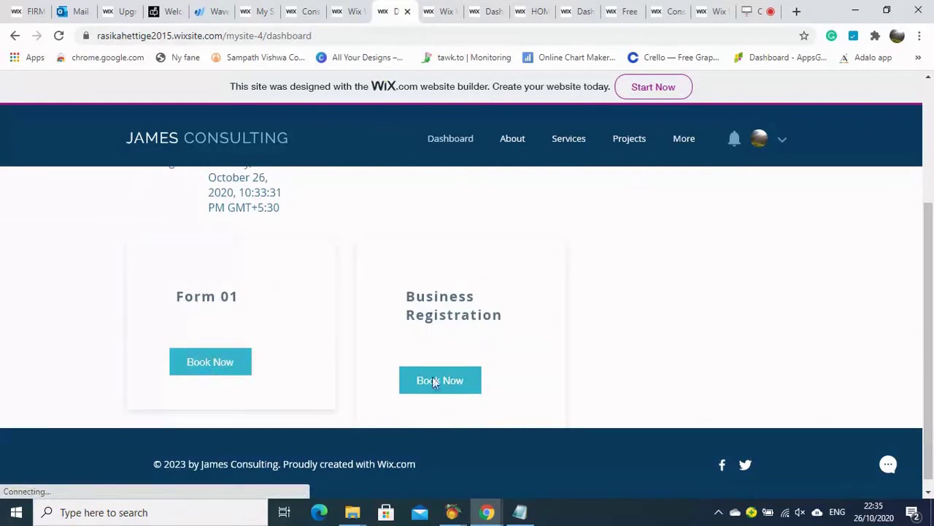
left_click(930, 182)
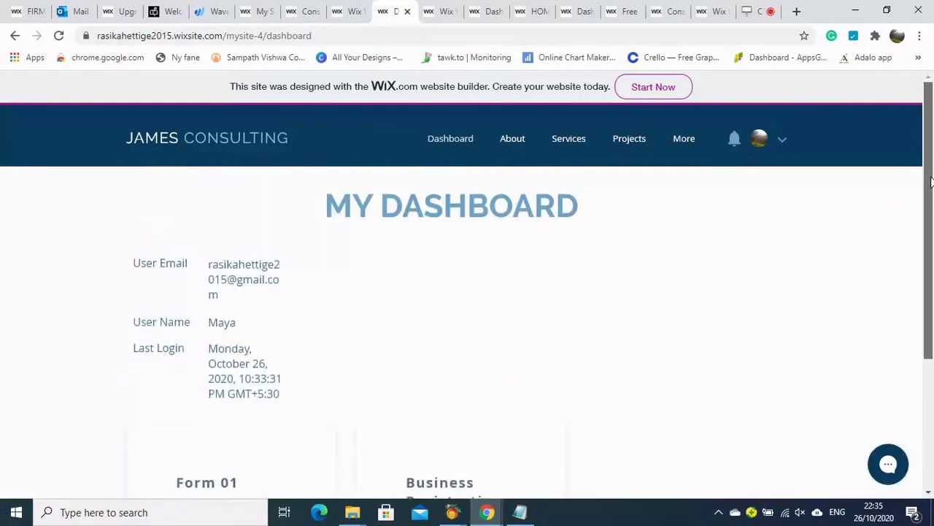
Step: Log out of the member account from the header profile menu
left_click_drag(930, 171, 930, 149)
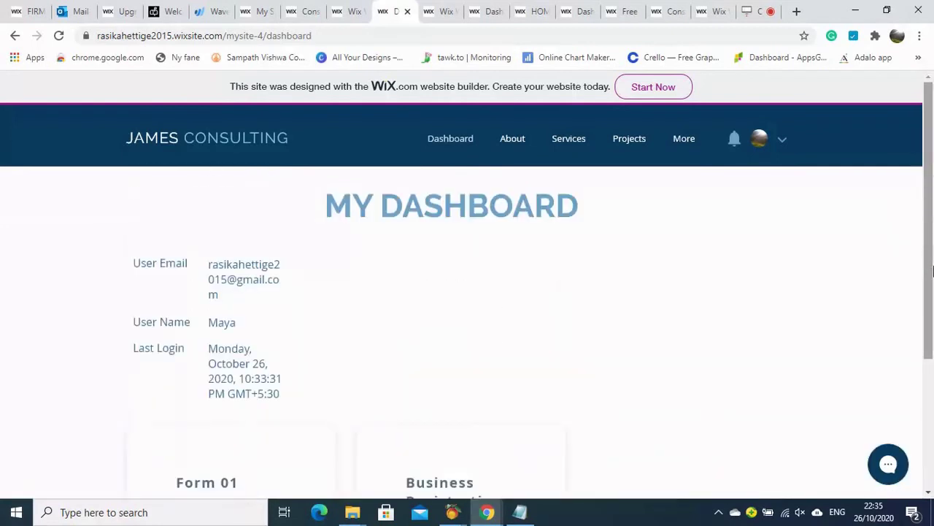
left_click_drag(929, 271, 933, 191)
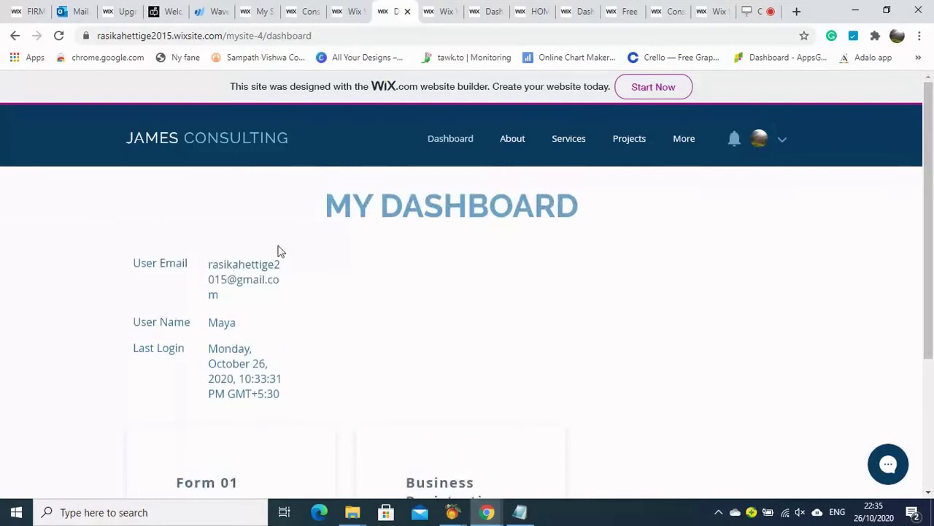
left_click(781, 146)
left_click(731, 267)
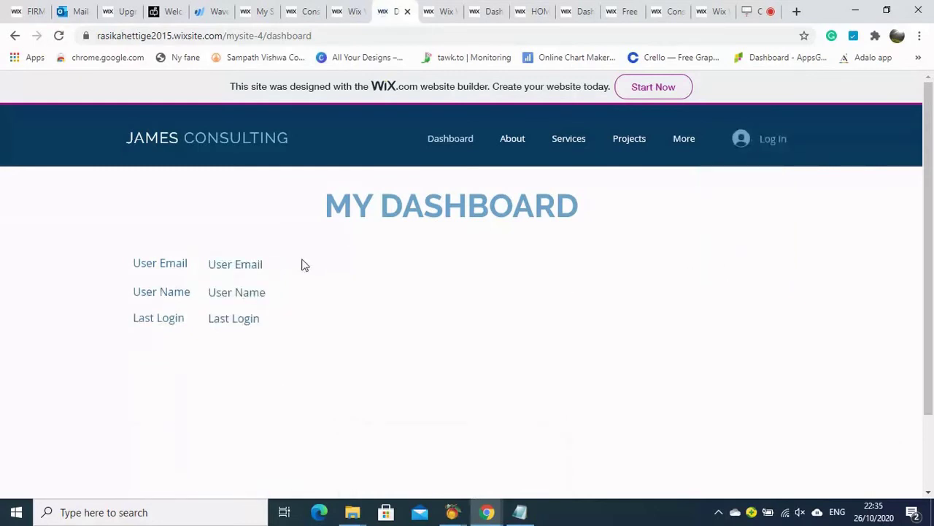
Step: Log back in with the member's Google account, showing email, name and 10:35:59 PM last login
left_click(775, 141)
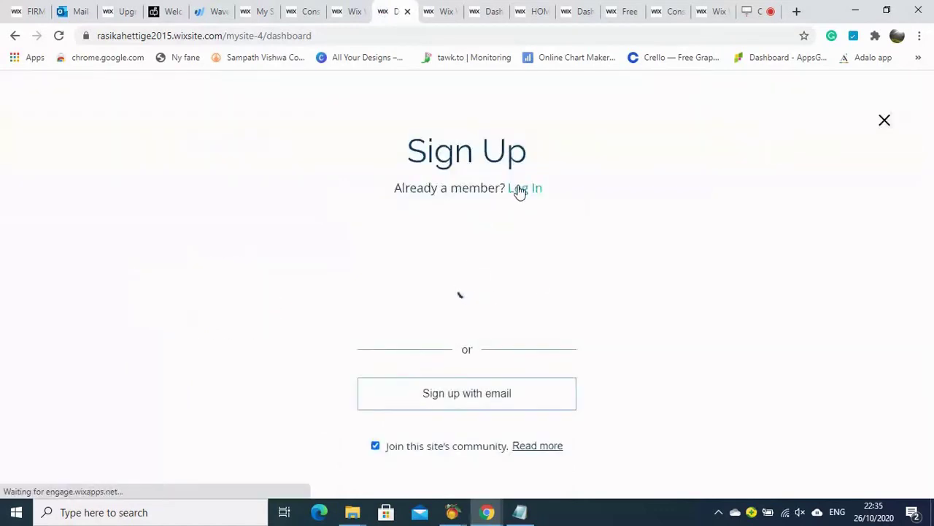
left_click(517, 189)
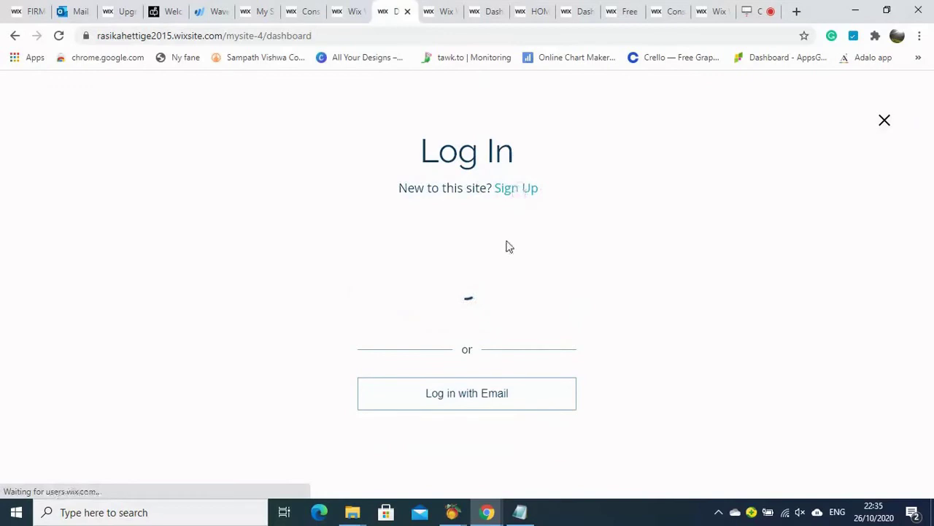
left_click(476, 317)
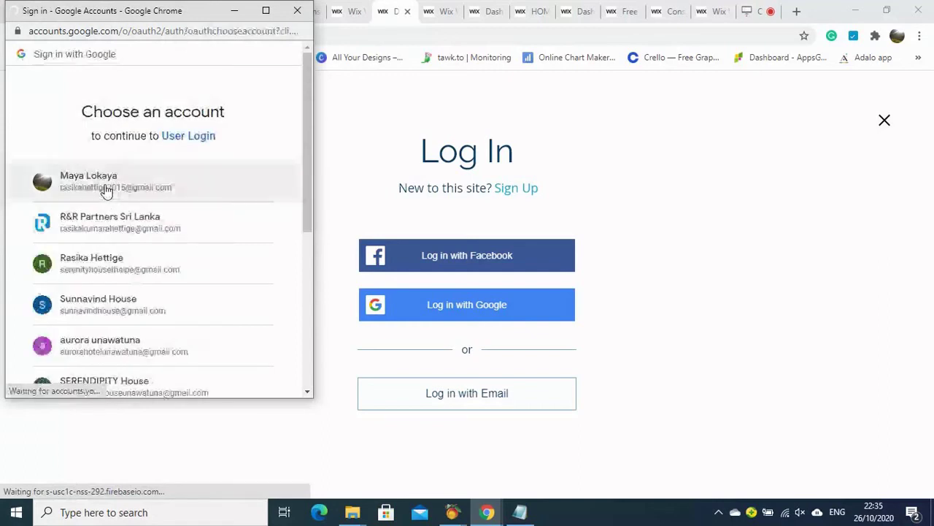
left_click(106, 188)
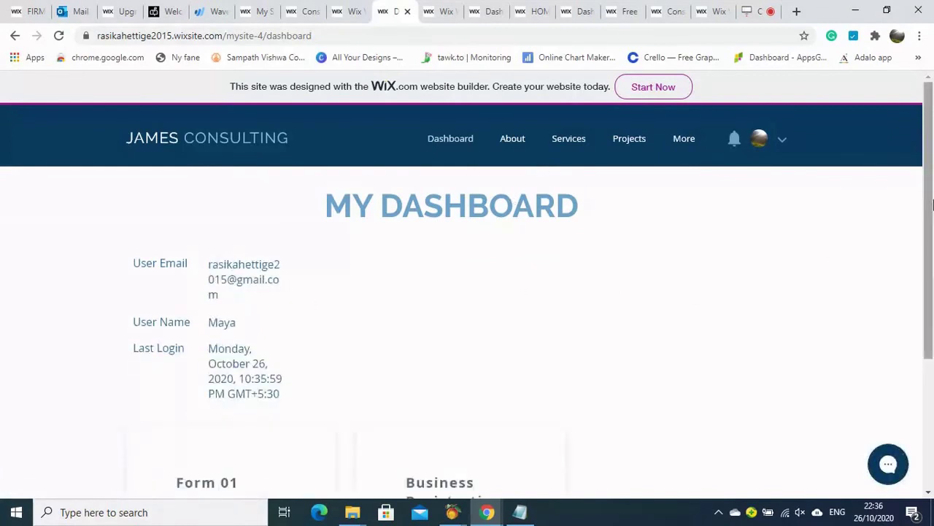
scroll(584, 314, "down", 2)
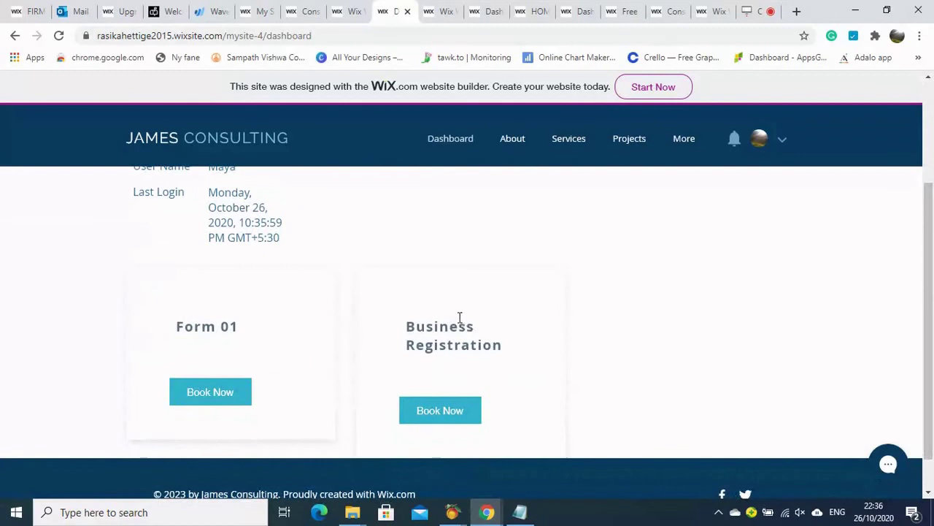
Step: Download Websit analysis.docx via Form 01's Book Now, then return to the Wix Editor tab
left_click(214, 391)
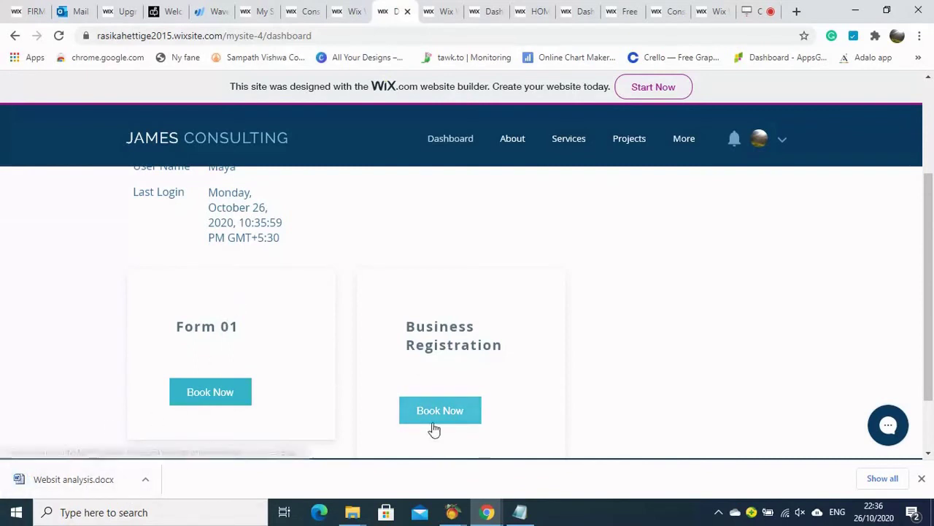
scroll(932, 276, "up", 2)
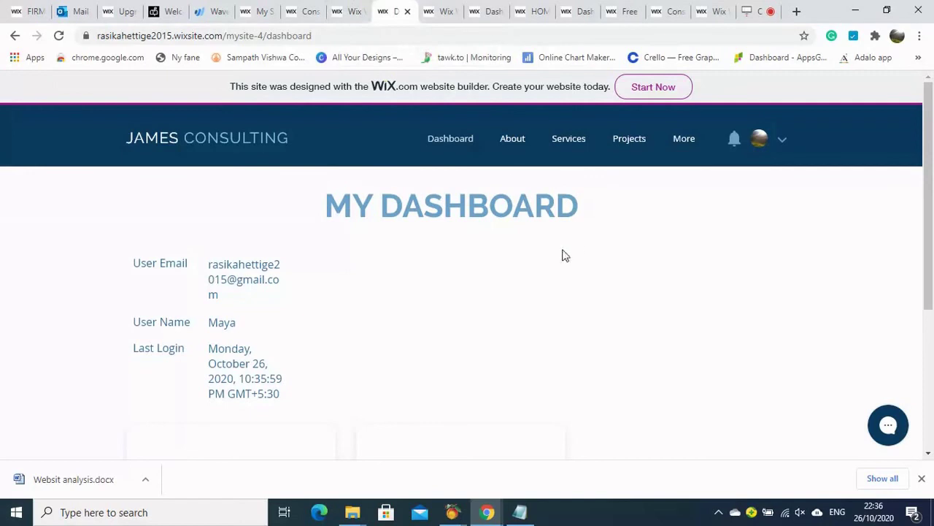
left_click(345, 11)
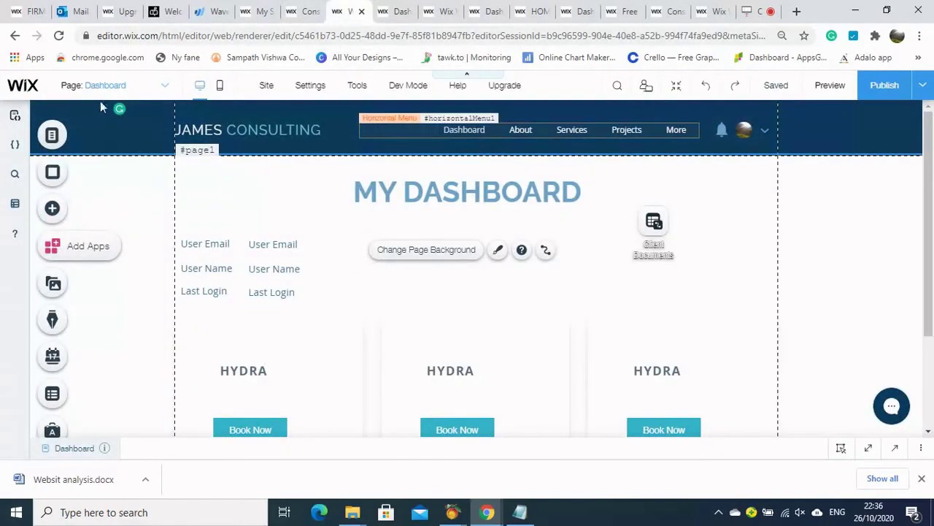
Step: Set the Dashboard page's permissions to Members Only in Manage Pages settings
left_click(117, 87)
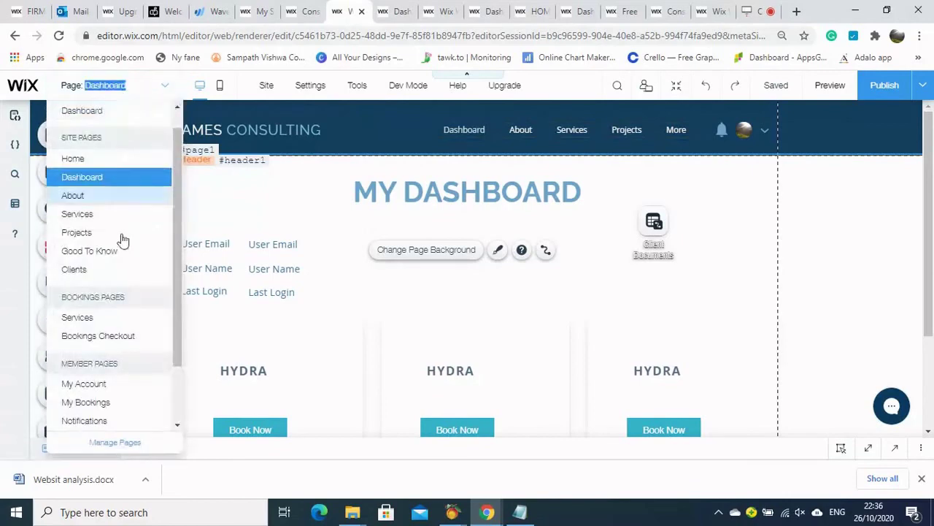
left_click(115, 442)
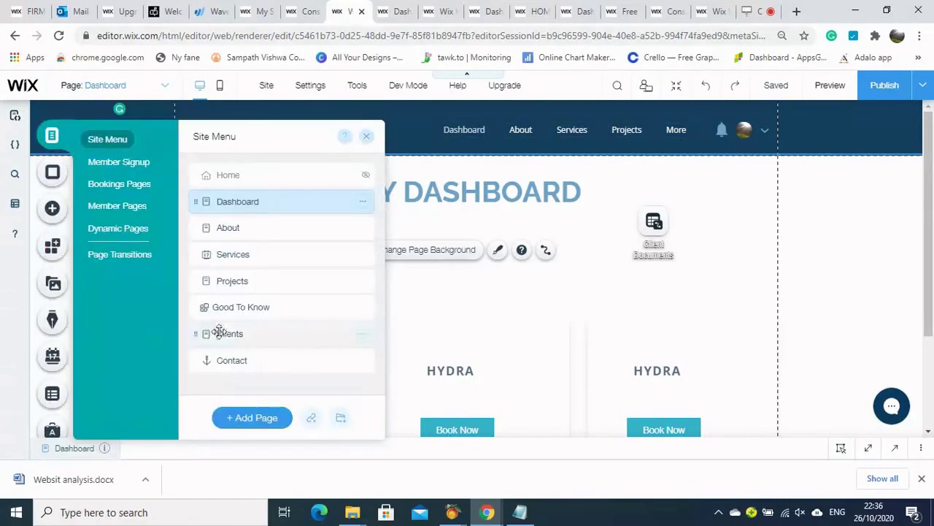
left_click(362, 202)
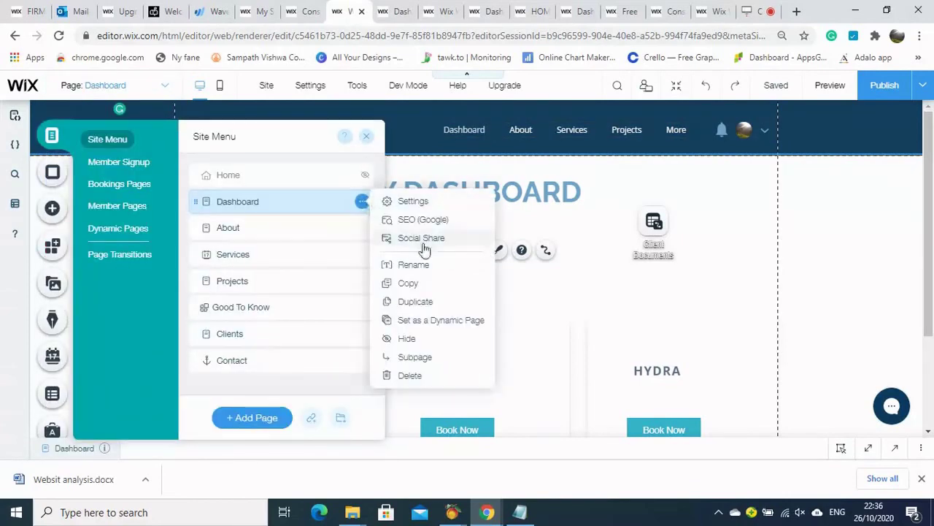
left_click(413, 201)
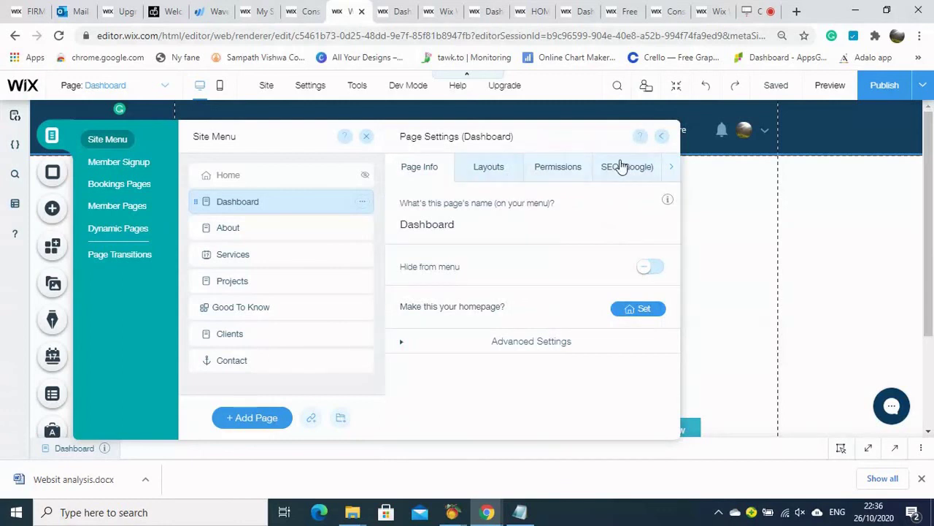
left_click(556, 175)
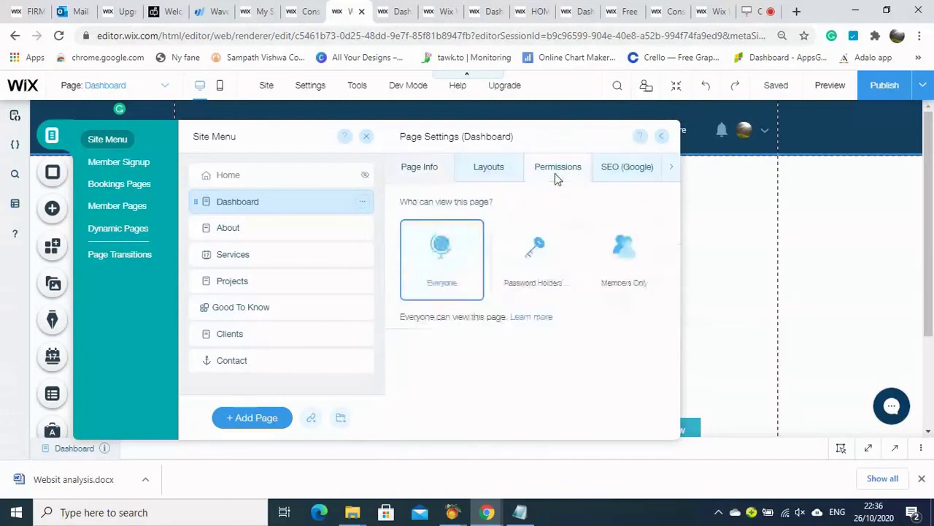
left_click(639, 297)
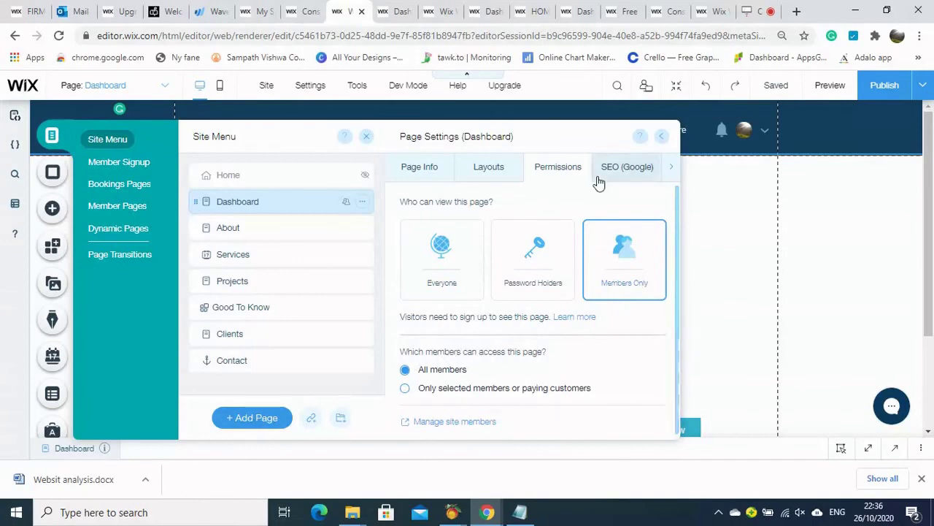
Step: Close the page panels and view the republished live site
left_click(661, 141)
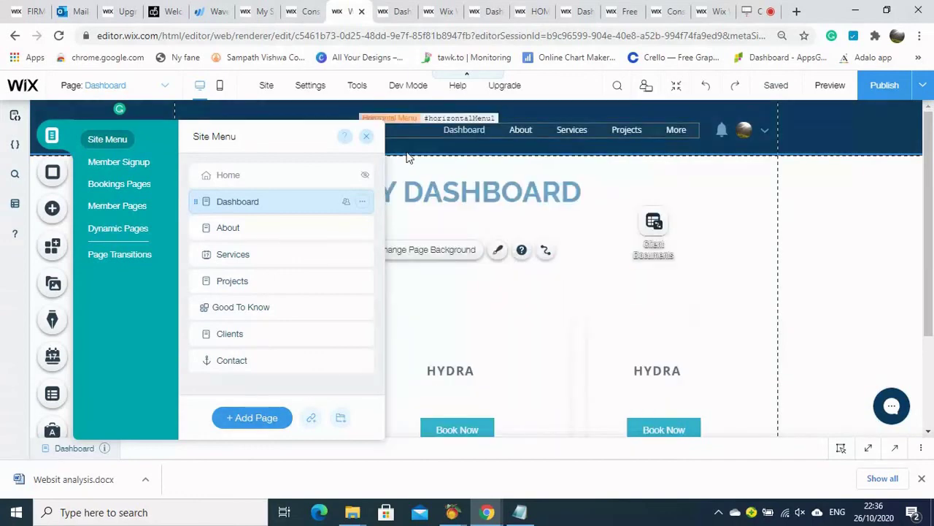
left_click(367, 139)
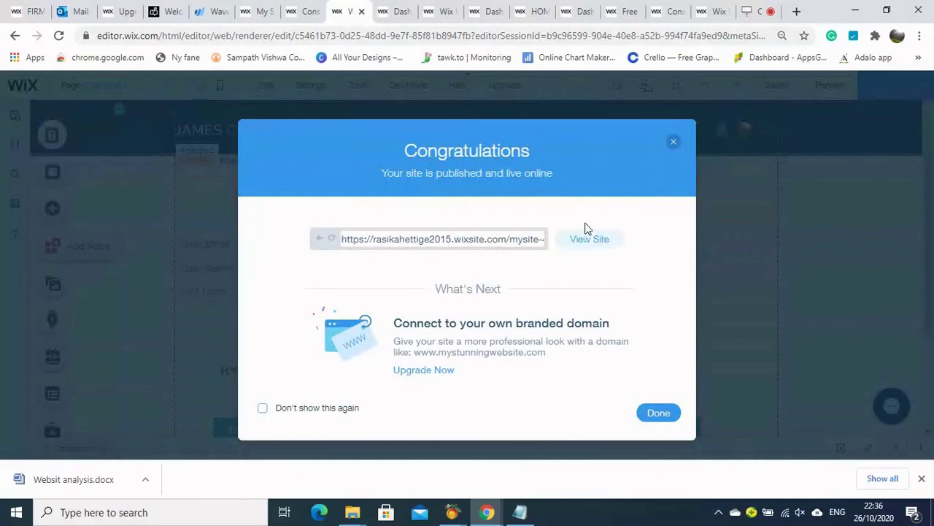
left_click(588, 238)
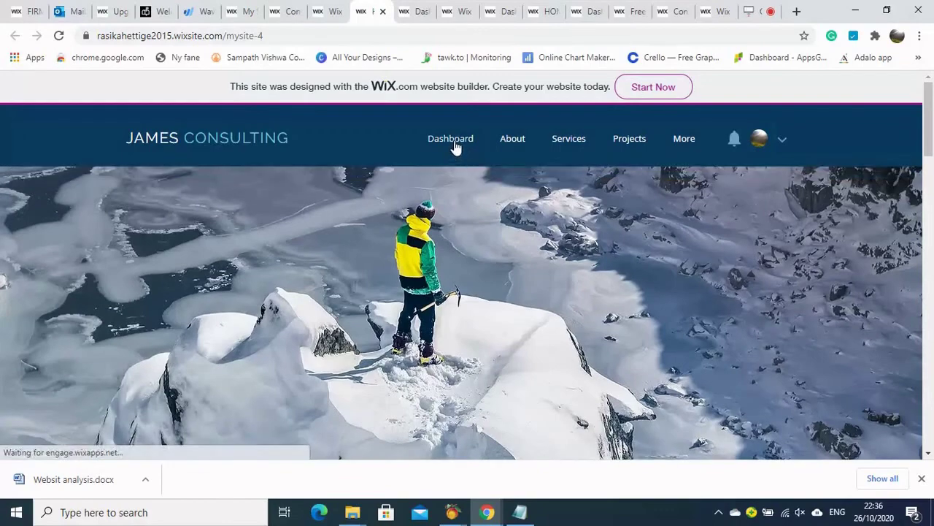
Step: Log out and try opening the Dashboard page, which now requires sign-in
left_click(782, 140)
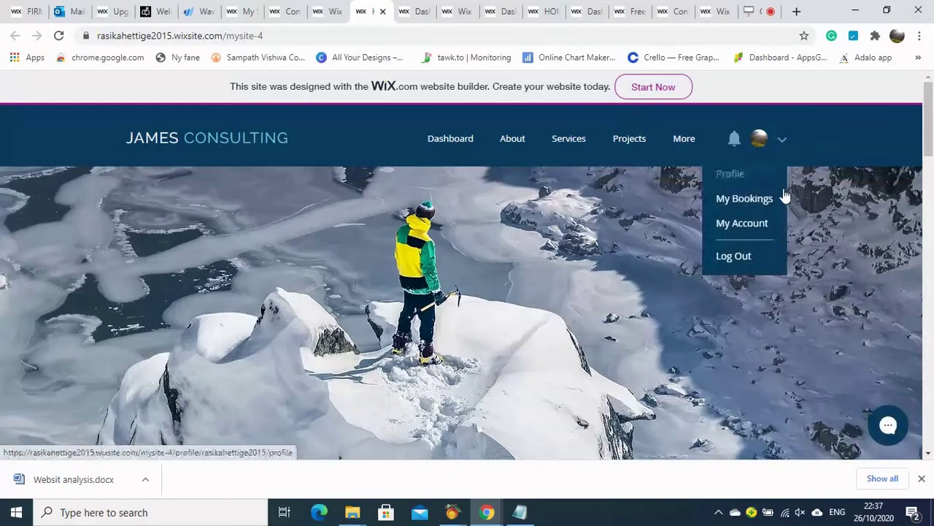
left_click(757, 255)
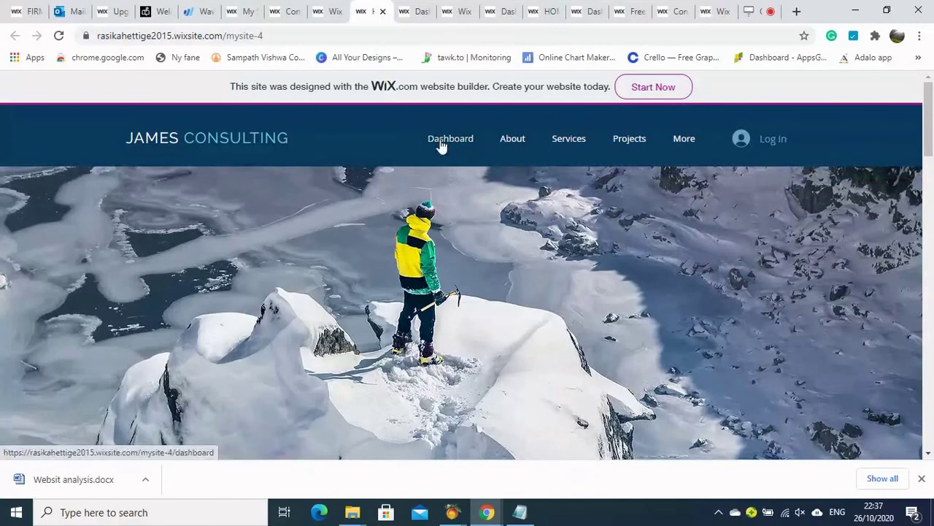
left_click(440, 142)
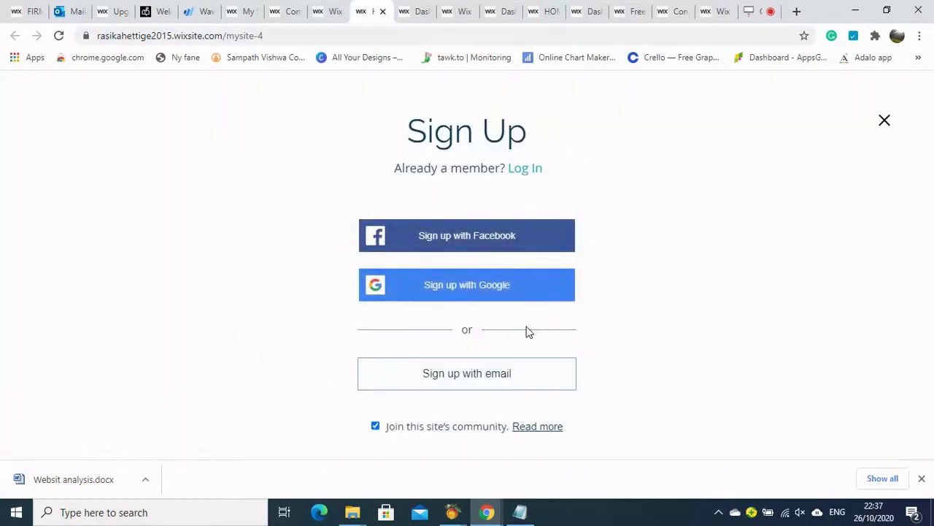
Step: Start logging in with Google and choose the member's Google account
left_click(520, 169)
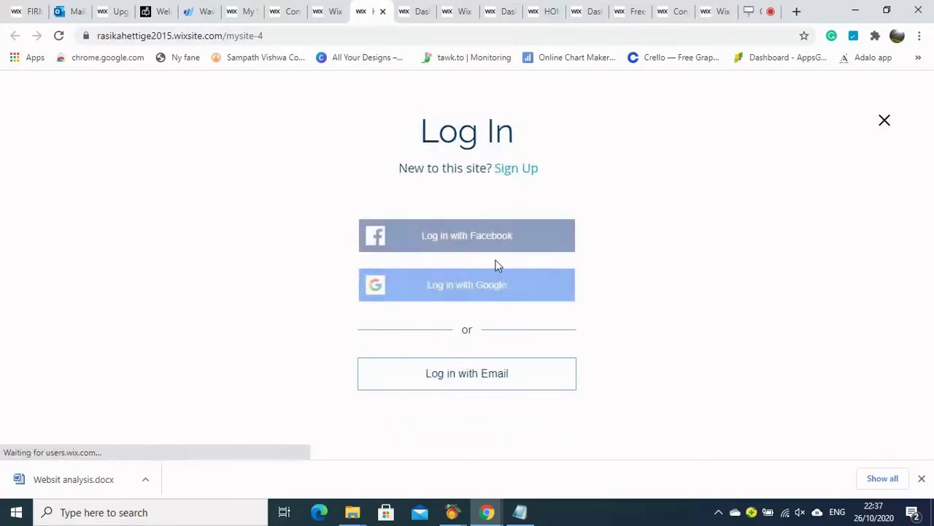
left_click(490, 292)
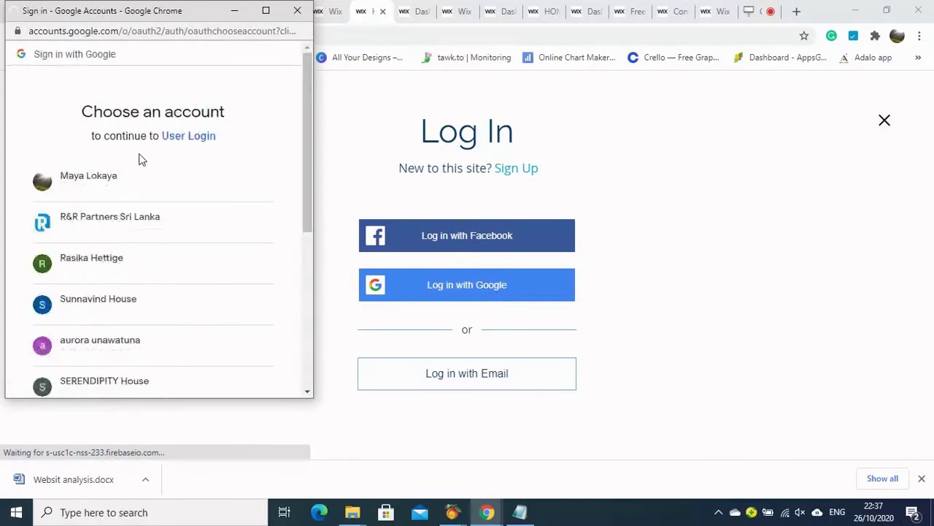
left_click(102, 187)
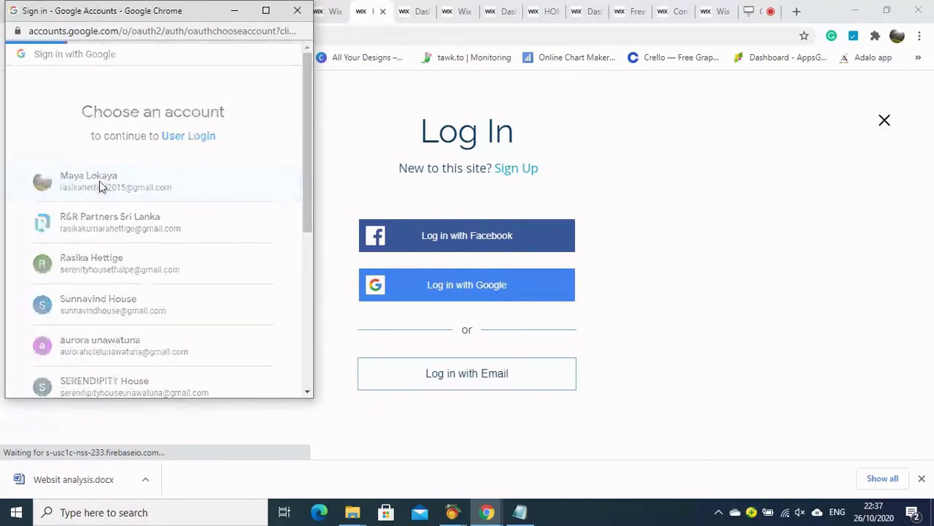